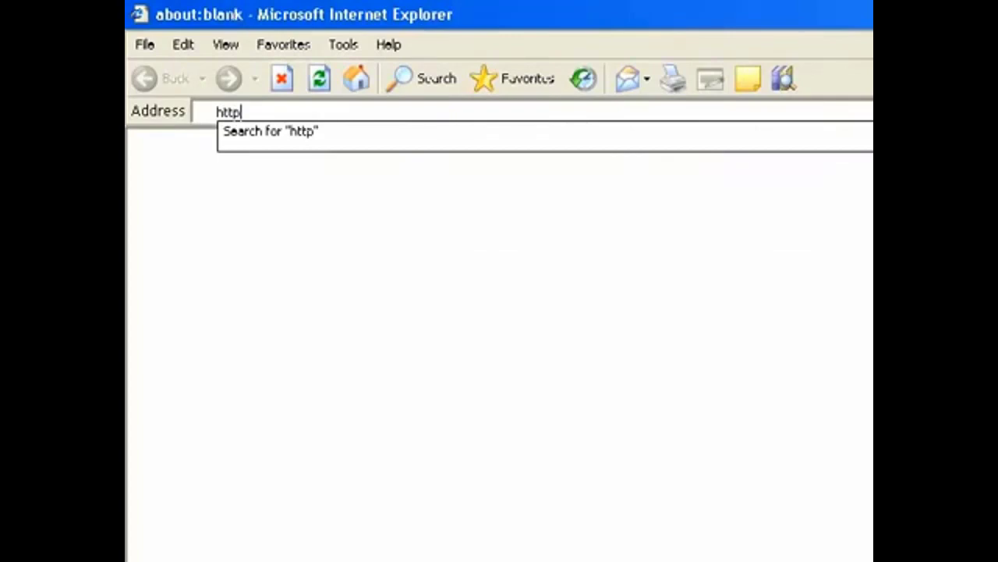
text(://)
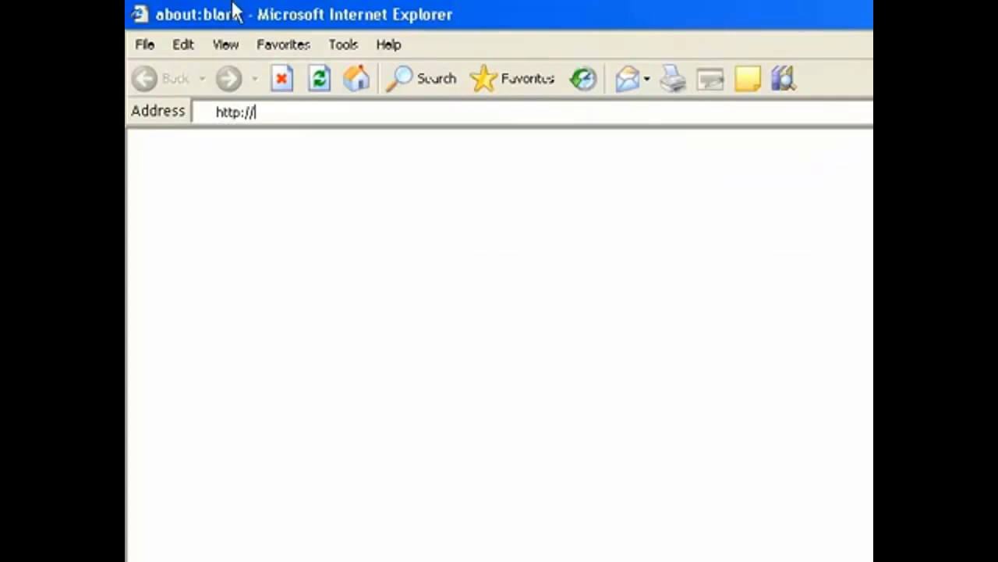
text(150.)
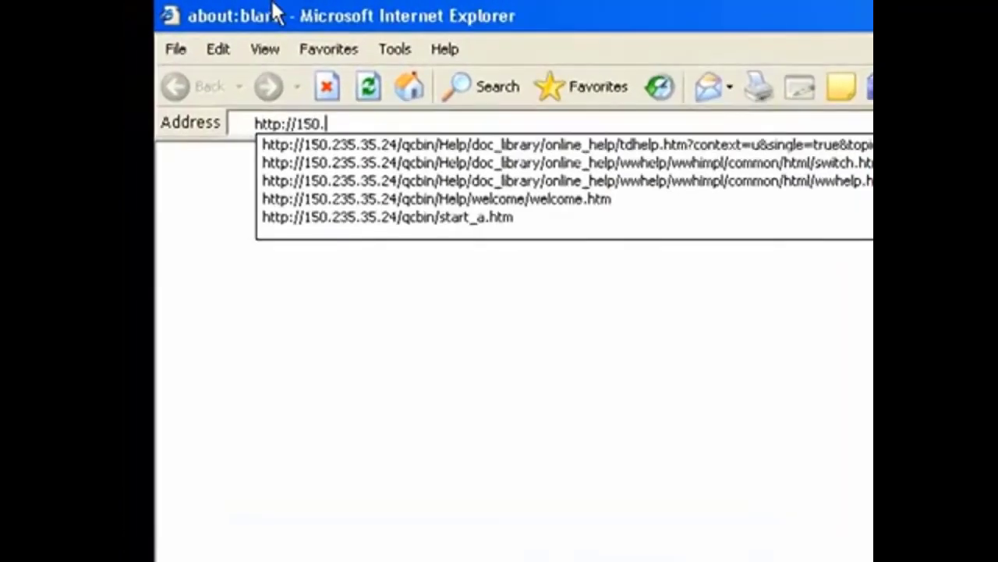
text(235.)
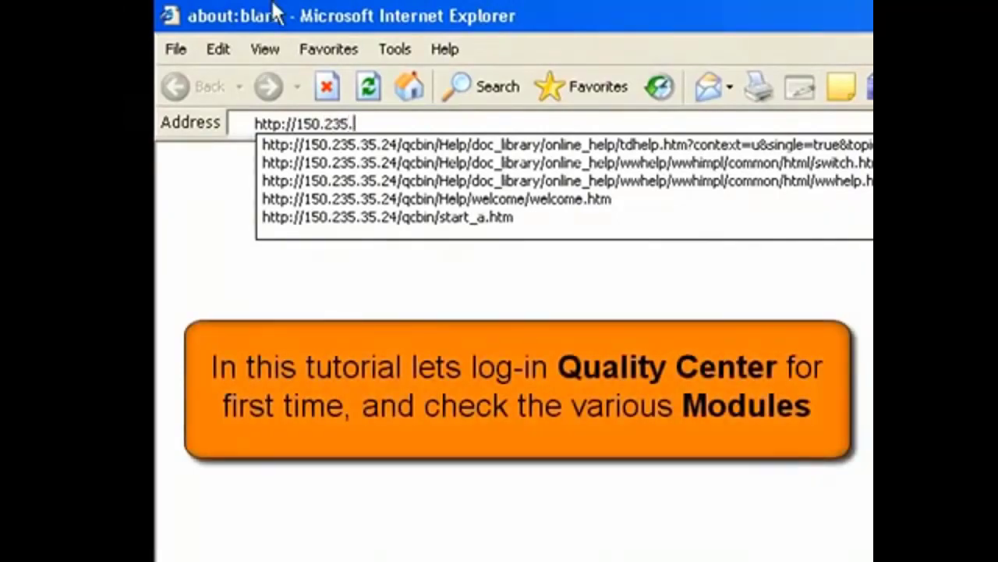
text(35.)
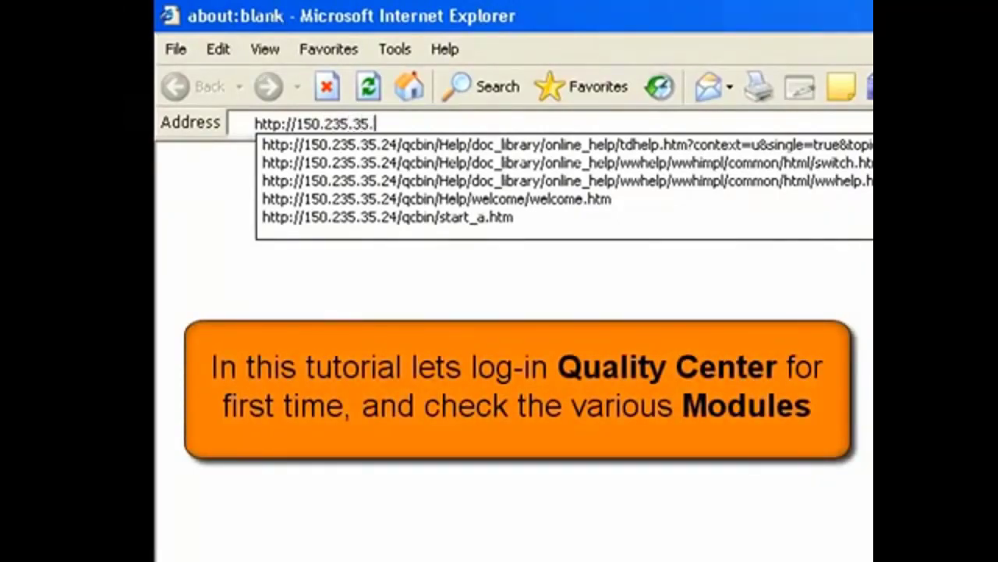
text(24/)
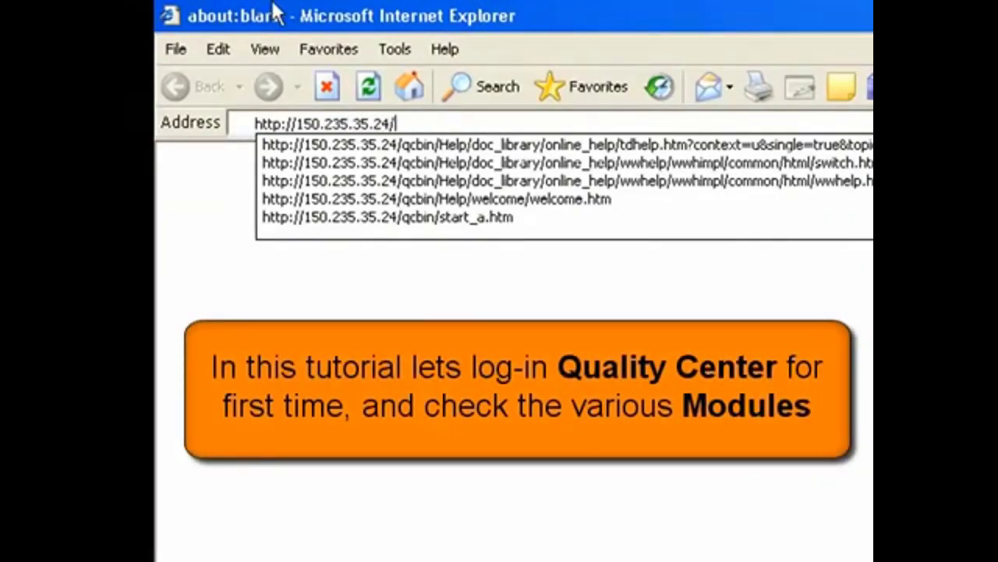
text(qcbin/)
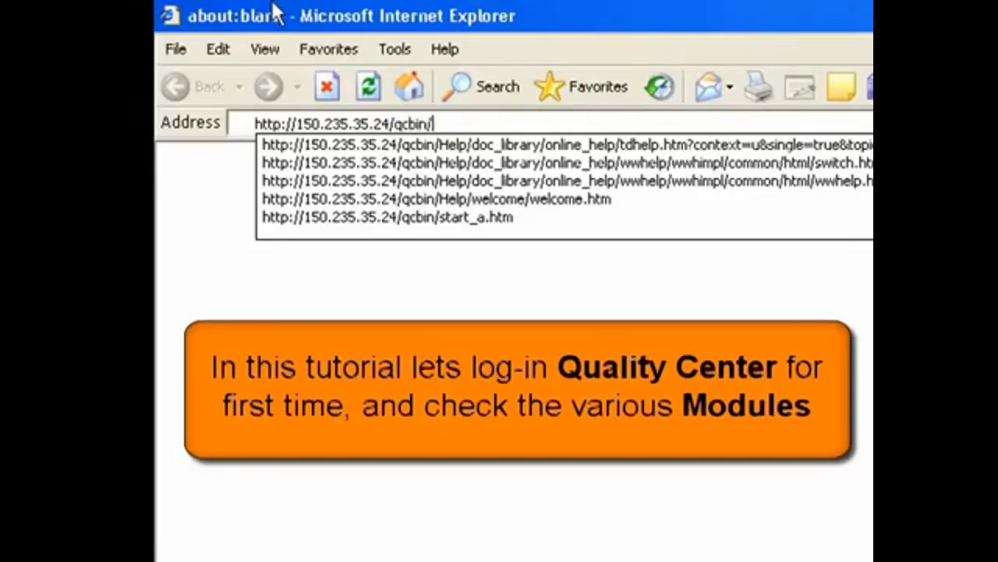
text(start_a)
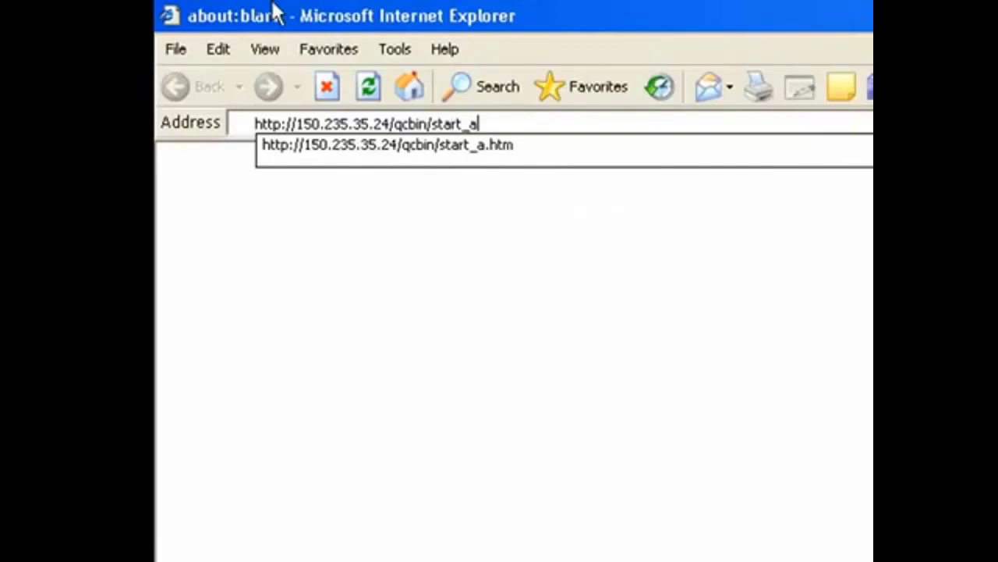
key(Down)
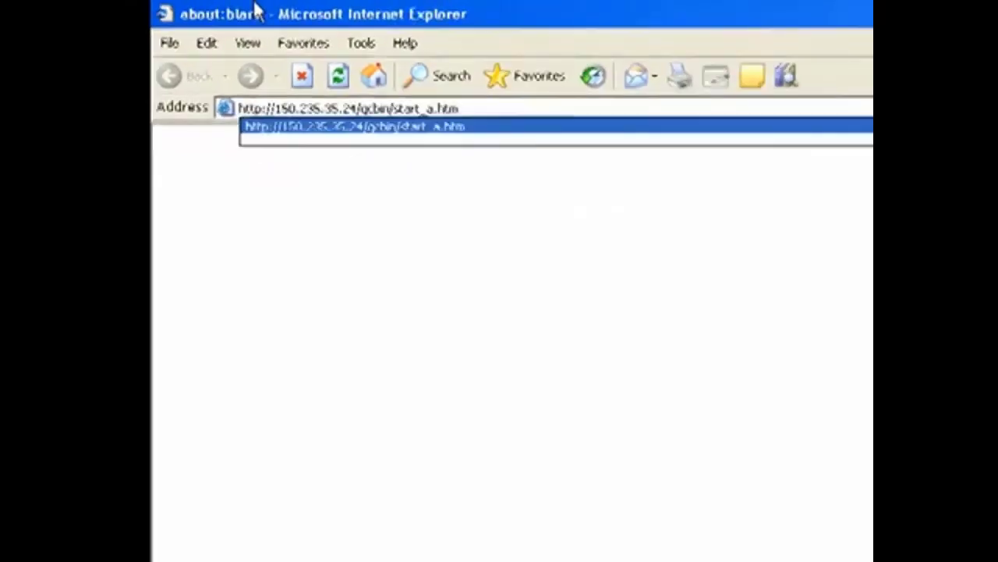
key(Return)
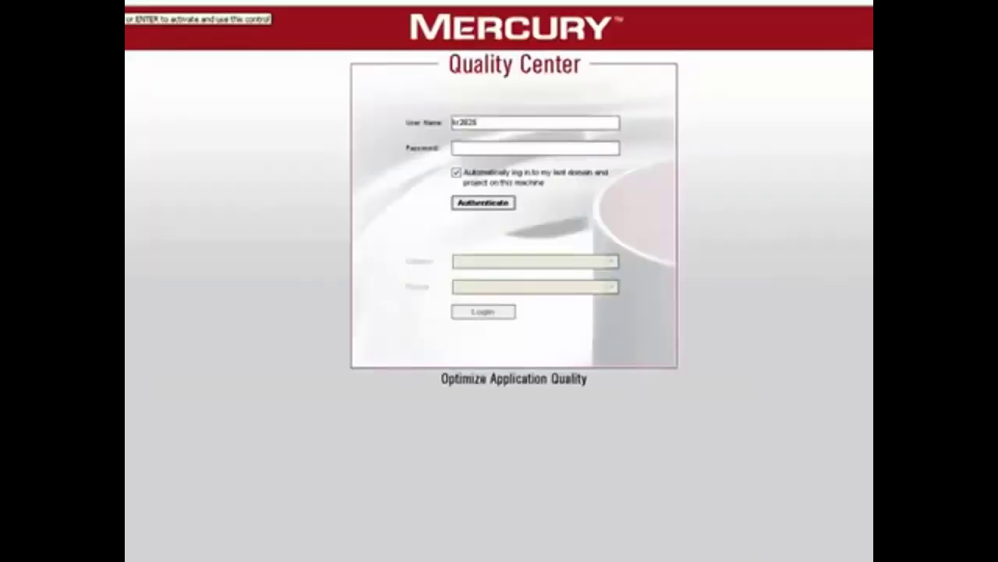
Step: Clear the prefilled user name on the login form and enter the account's user name
scroll(499, 192, down, 1)
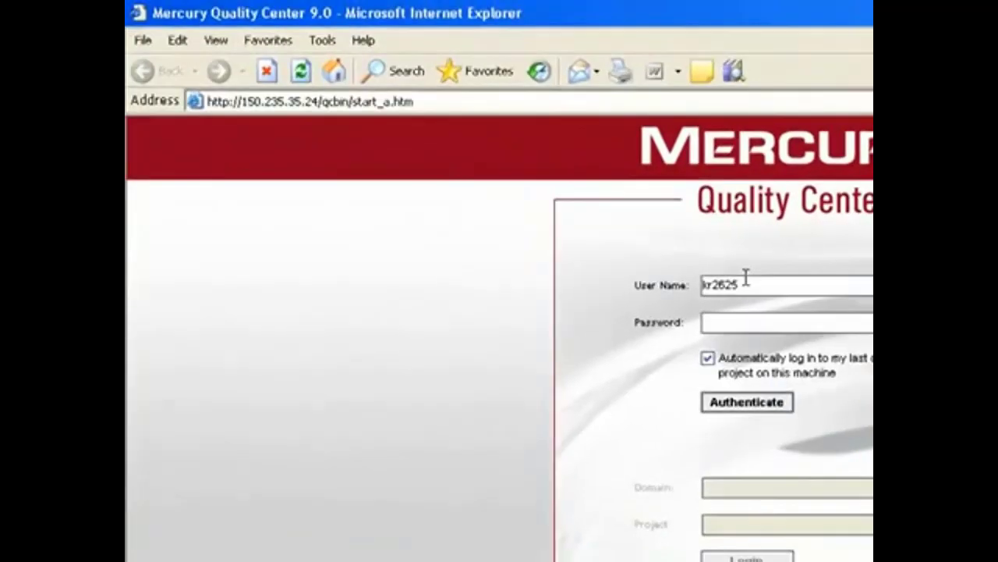
drag(492, 89, 446, 88)
key(BackSpace)
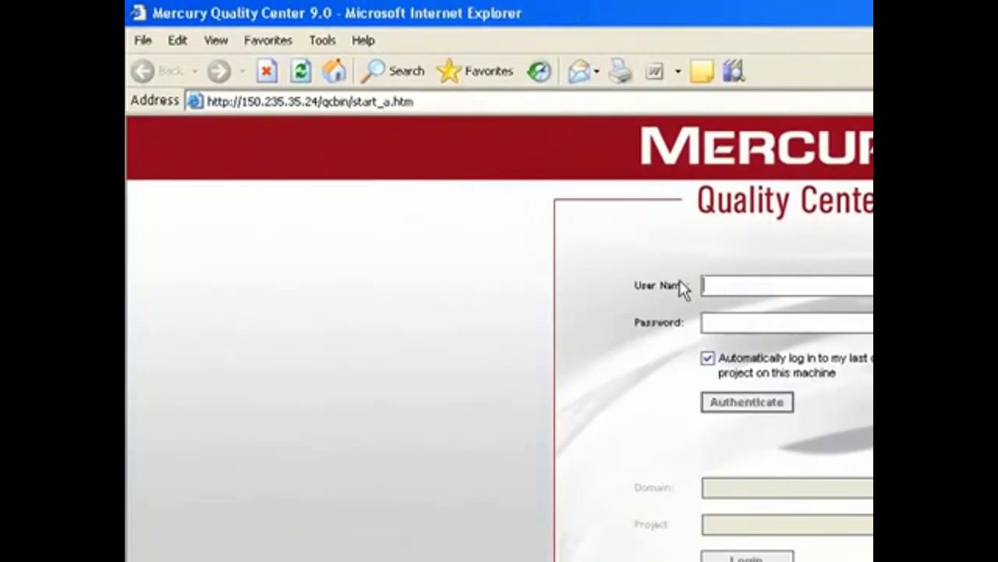
text(tr265)
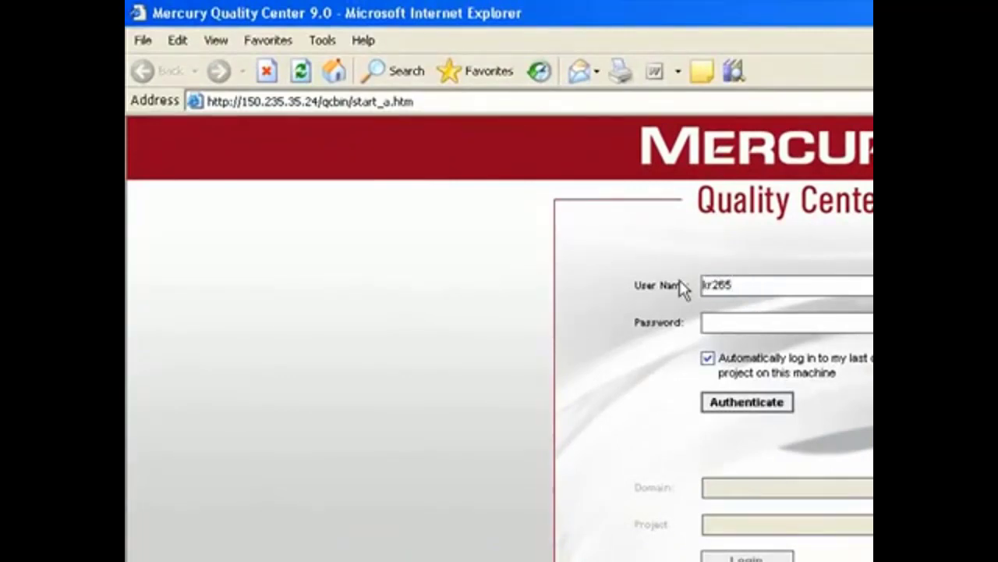
key(BackSpace)
text(25)
key(Tab)
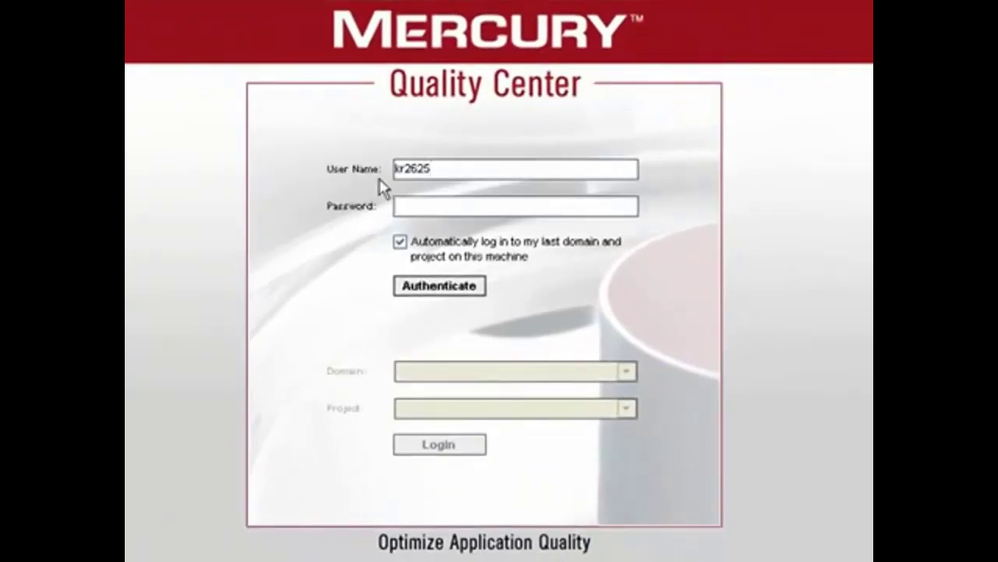
Step: Enter the account password, turn off automatic login to the last domain and project, and authenticate
text(*********)
click(399, 248)
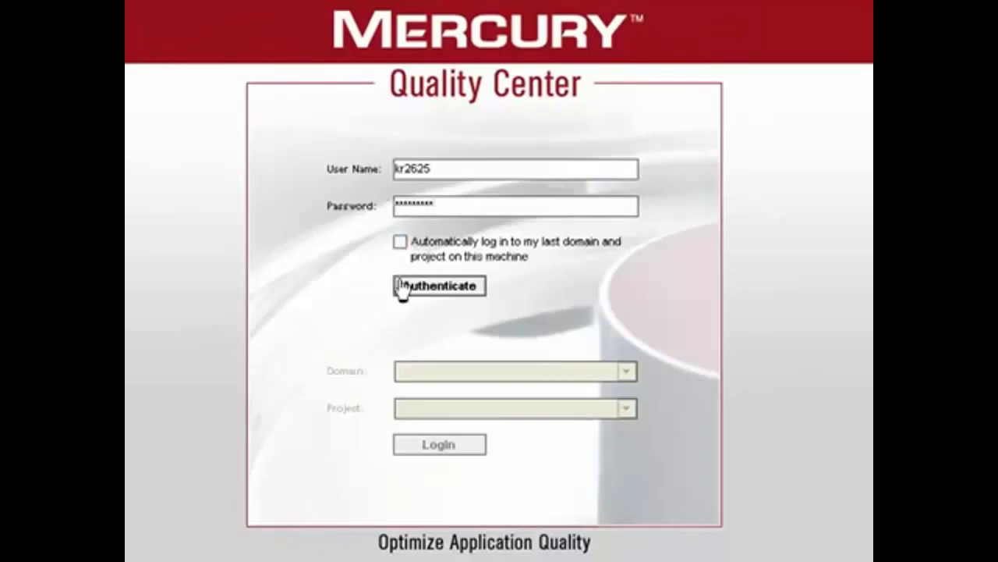
click(403, 287)
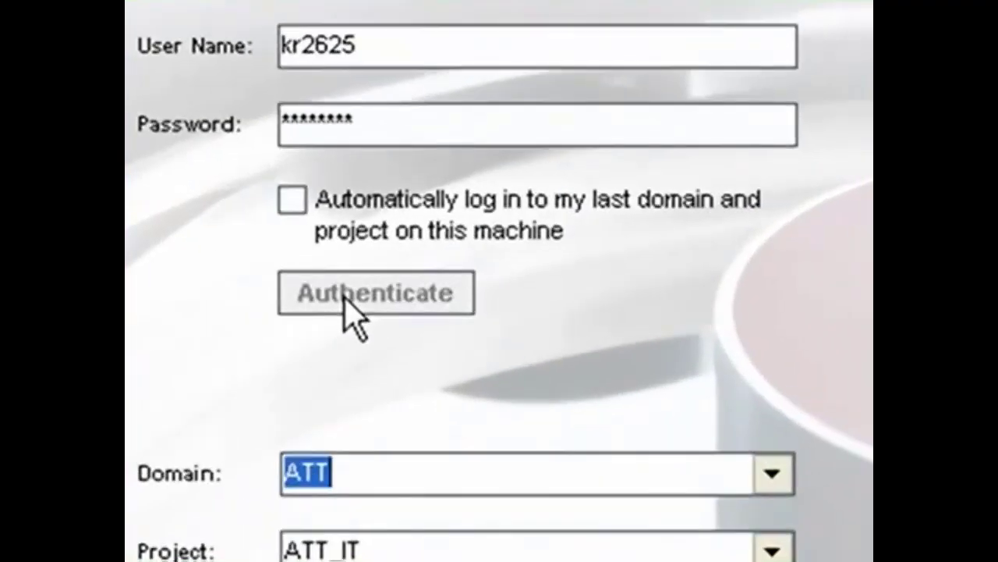
Step: Log in to the QUEST_DEFECTS project in the ELINK domain with automatic login off, and close the welcome window
click(294, 199)
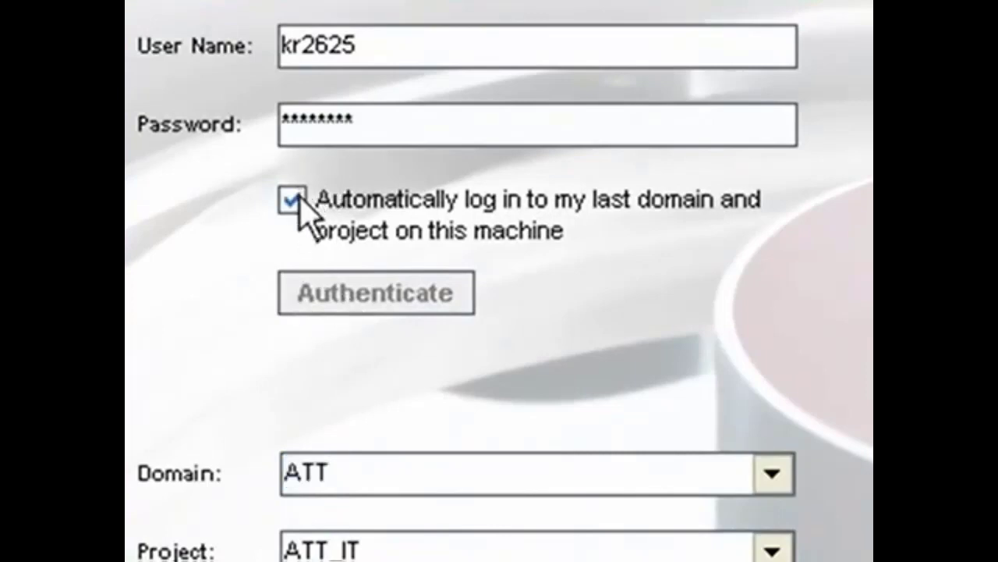
click(295, 204)
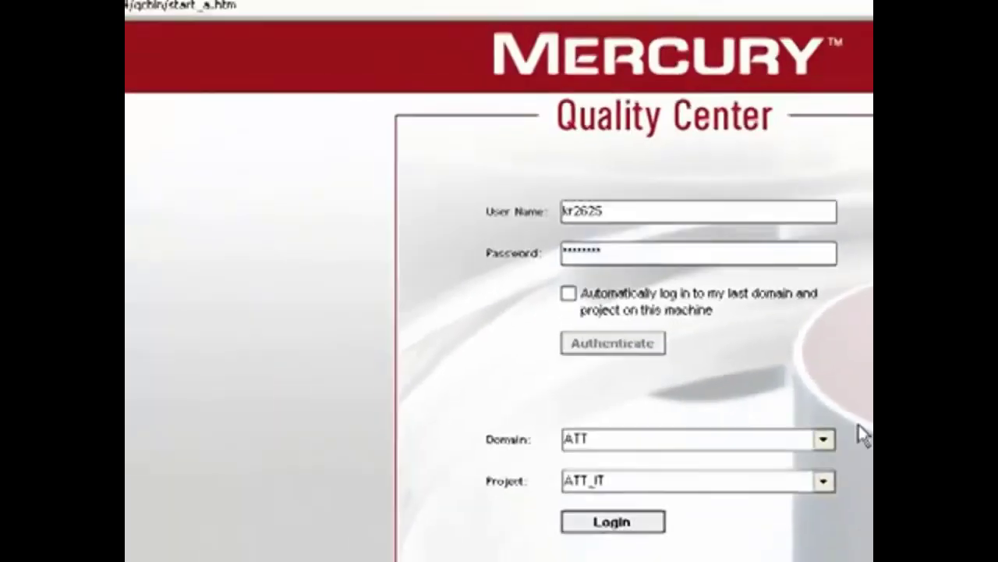
click(826, 439)
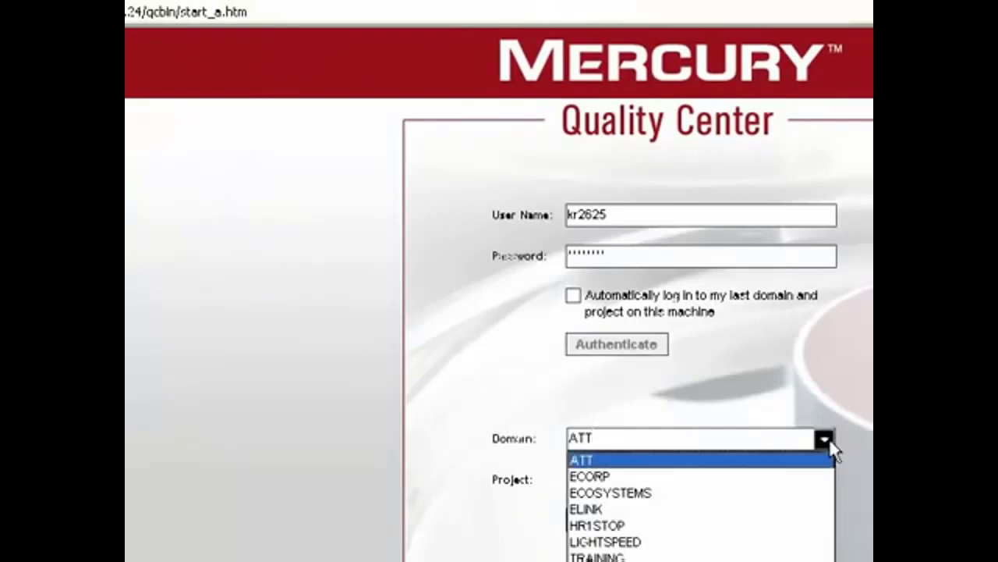
click(780, 511)
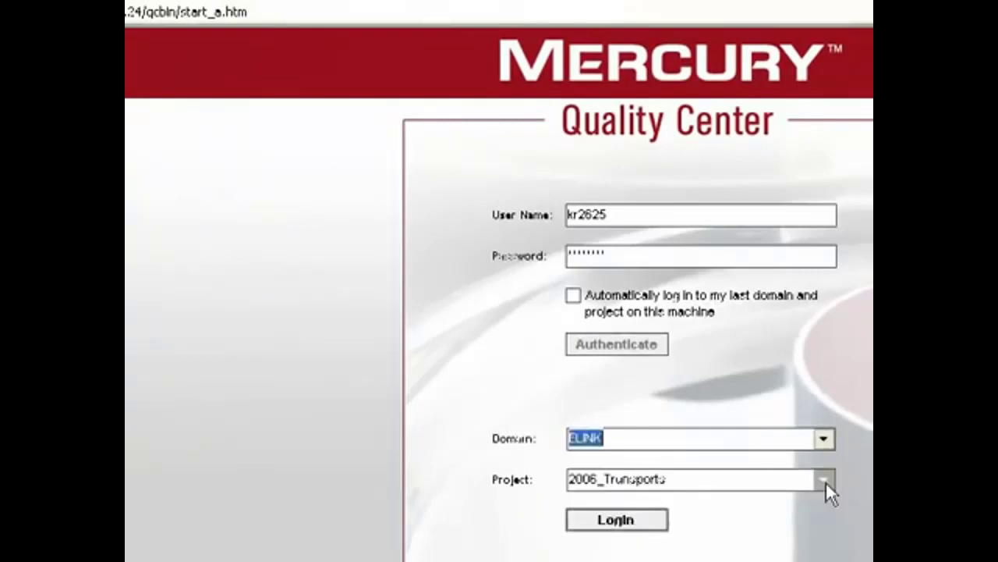
click(825, 479)
click(620, 549)
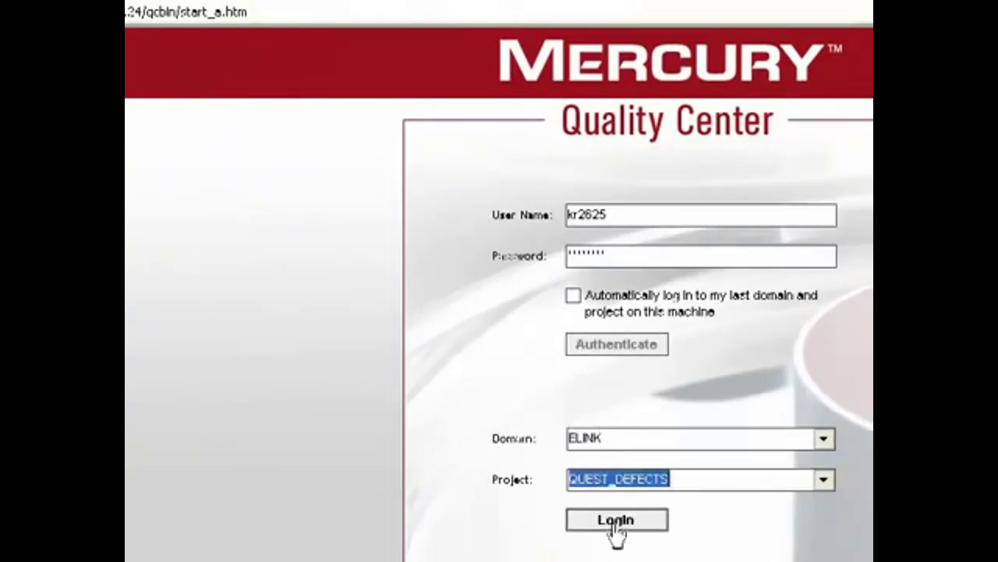
click(616, 519)
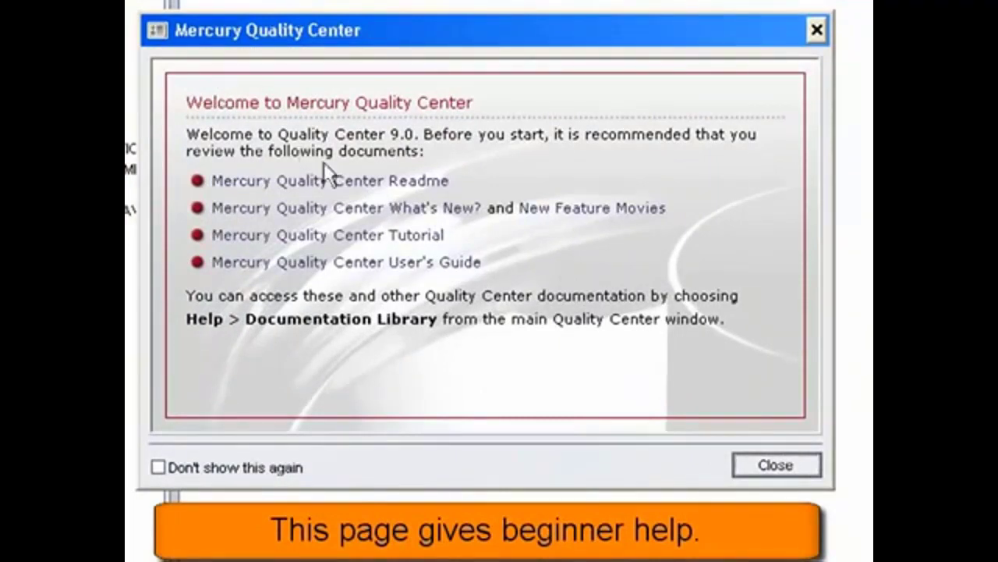
click(764, 463)
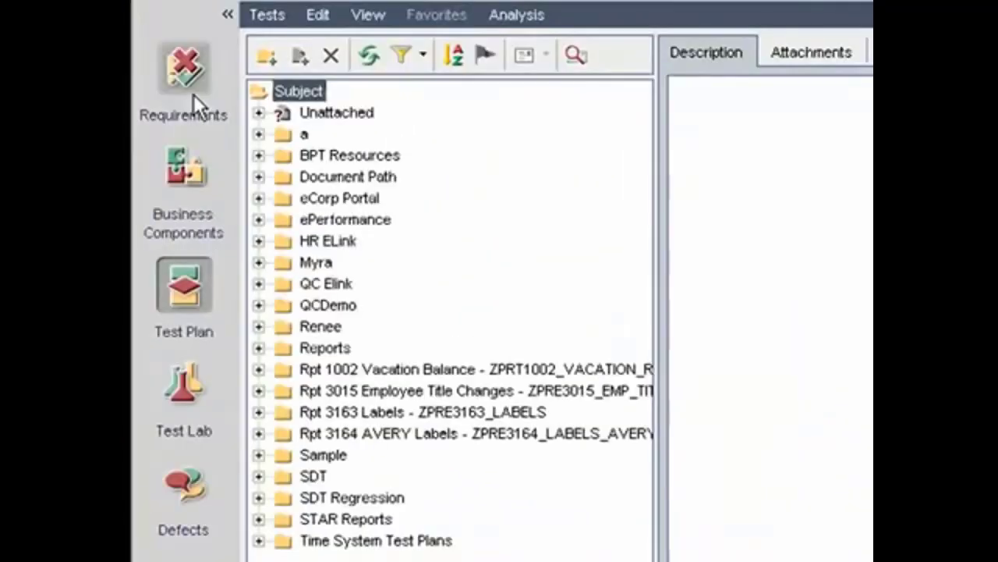
Step: Look through the Requirements, Test Plan, Test Lab and Defects modules one after another
click(195, 93)
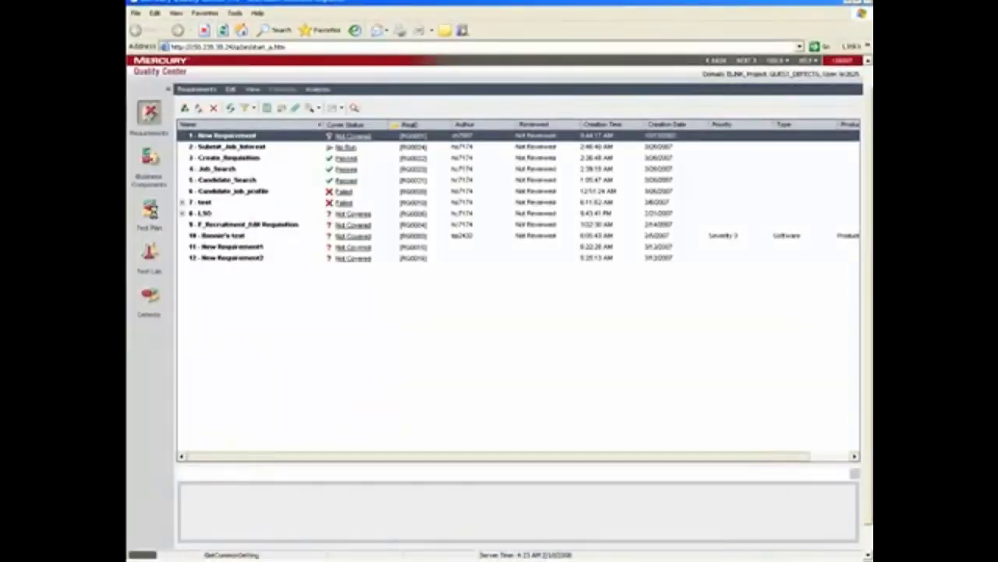
click(151, 214)
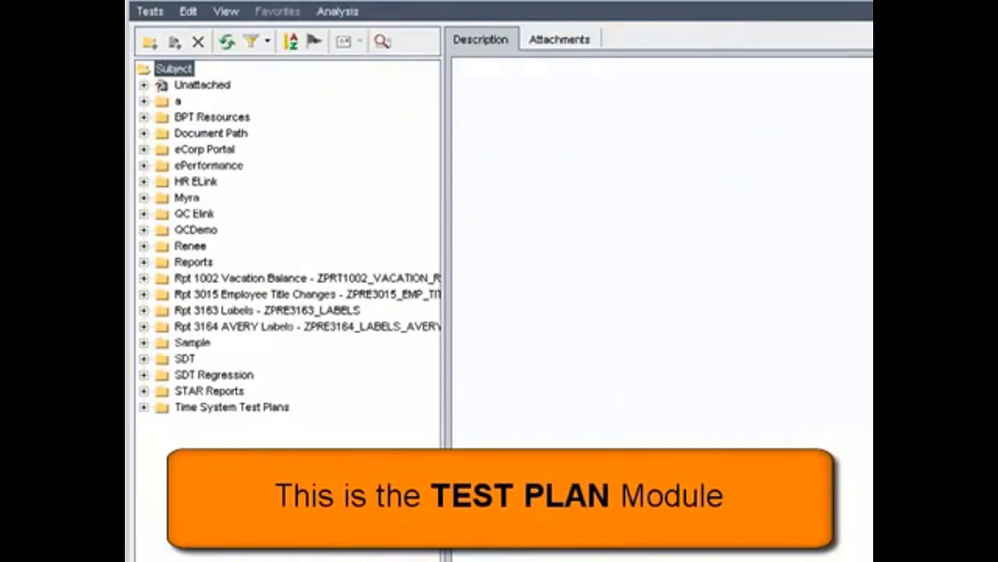
click(149, 254)
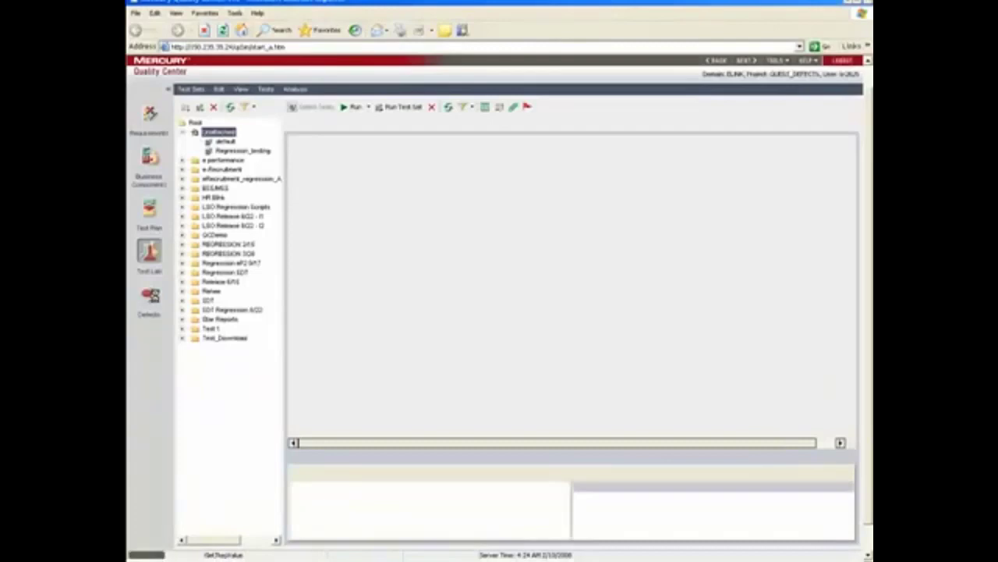
key(Down)
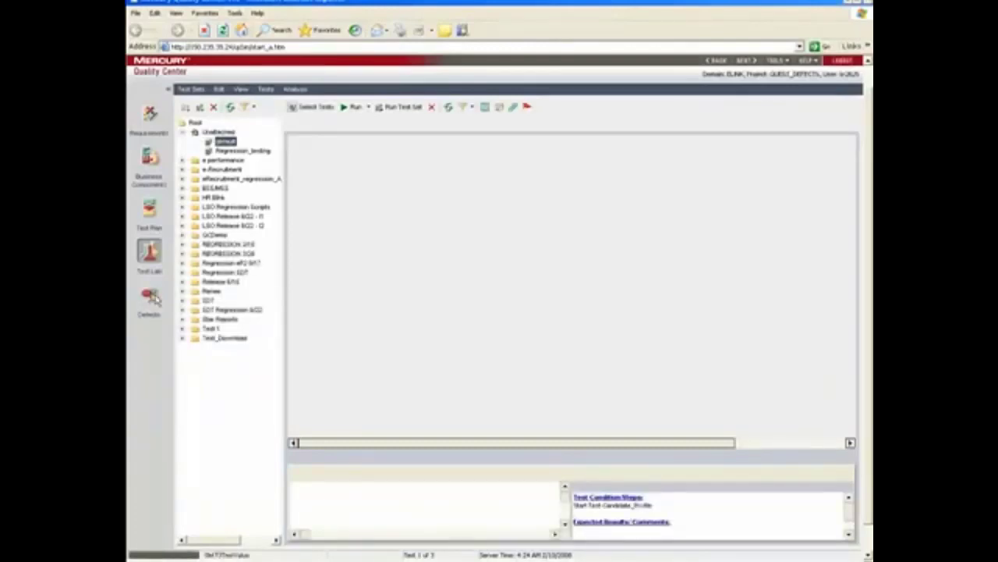
click(151, 296)
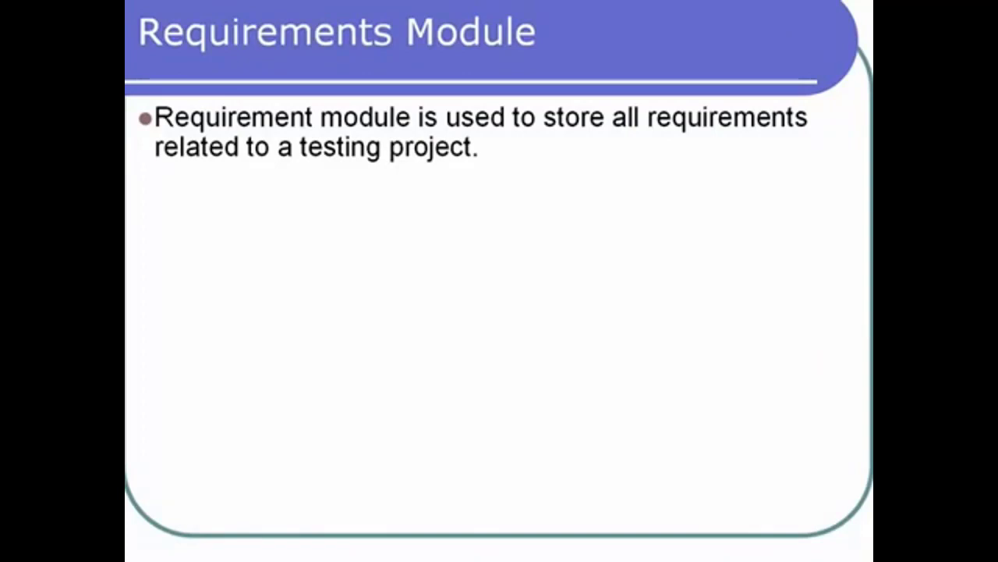
key(Right)
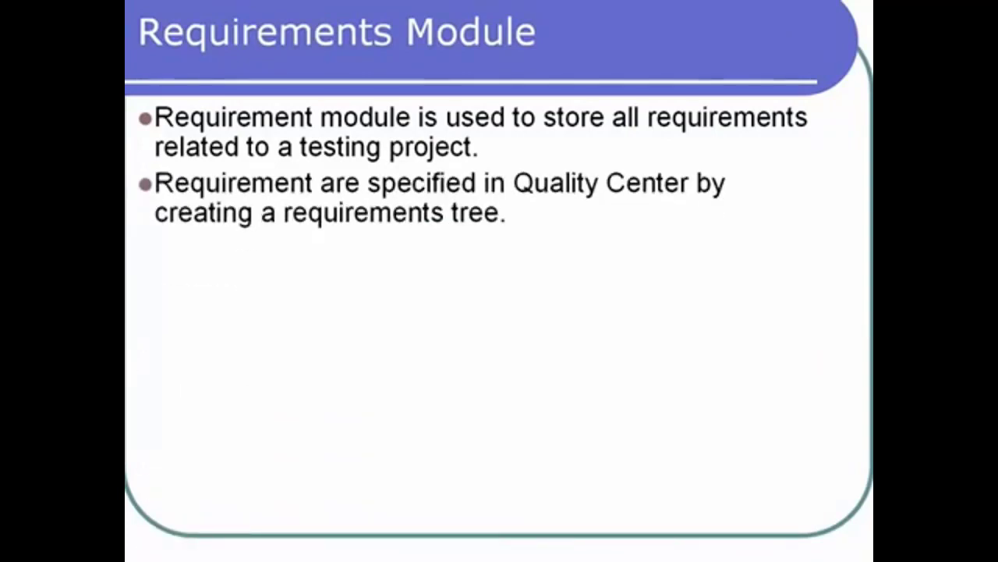
key(Right)
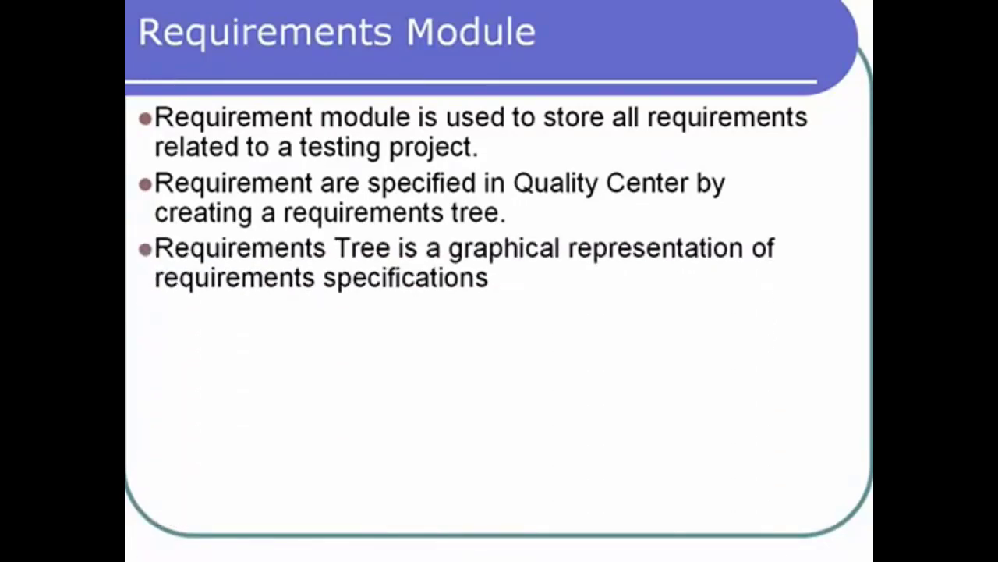
key(Right)
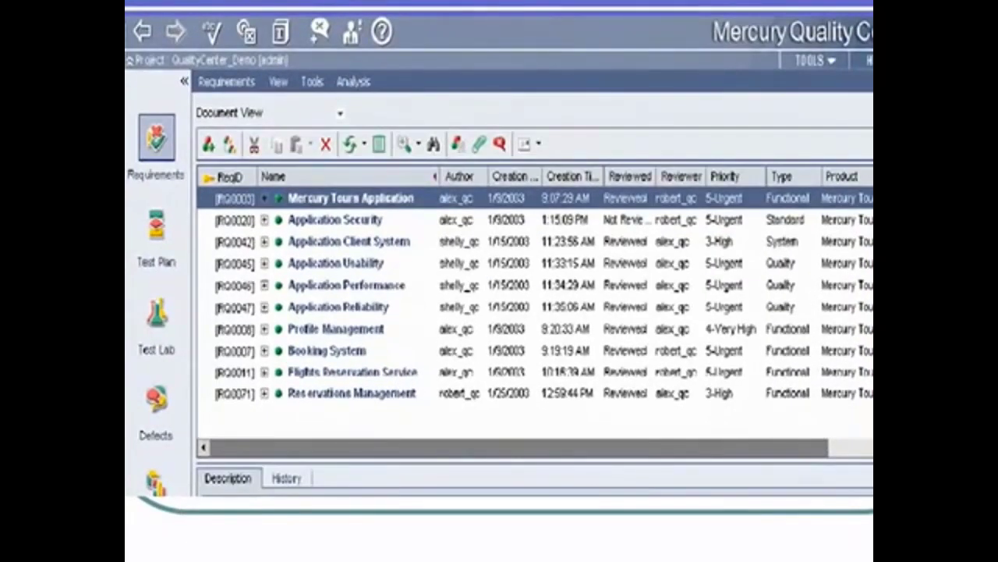
key(Right)
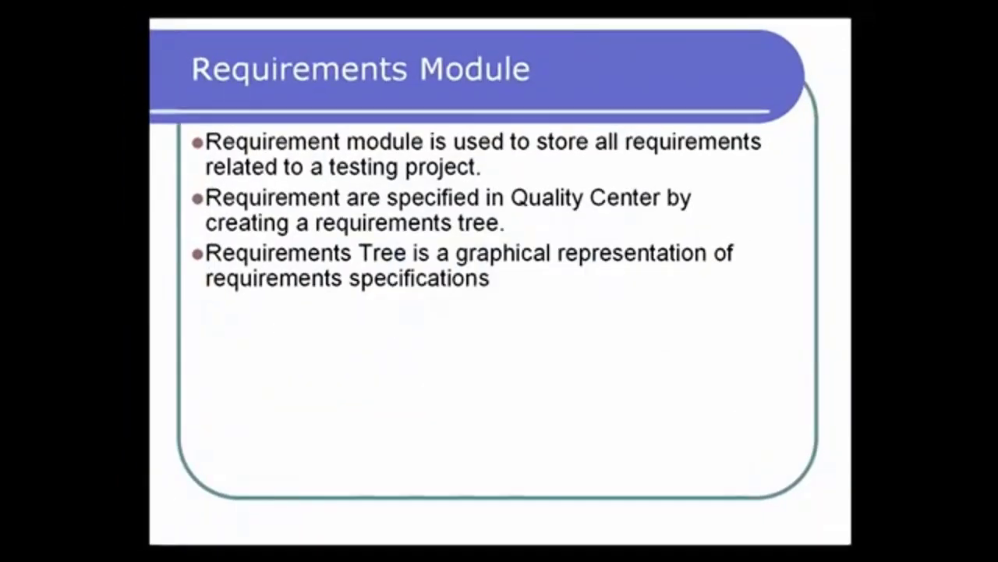
key(Right)
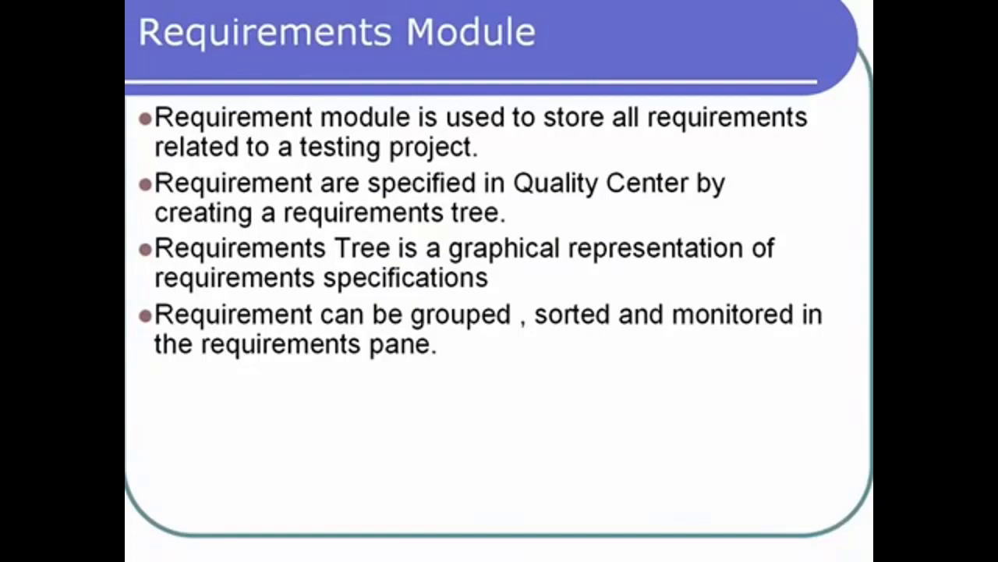
key(Right)
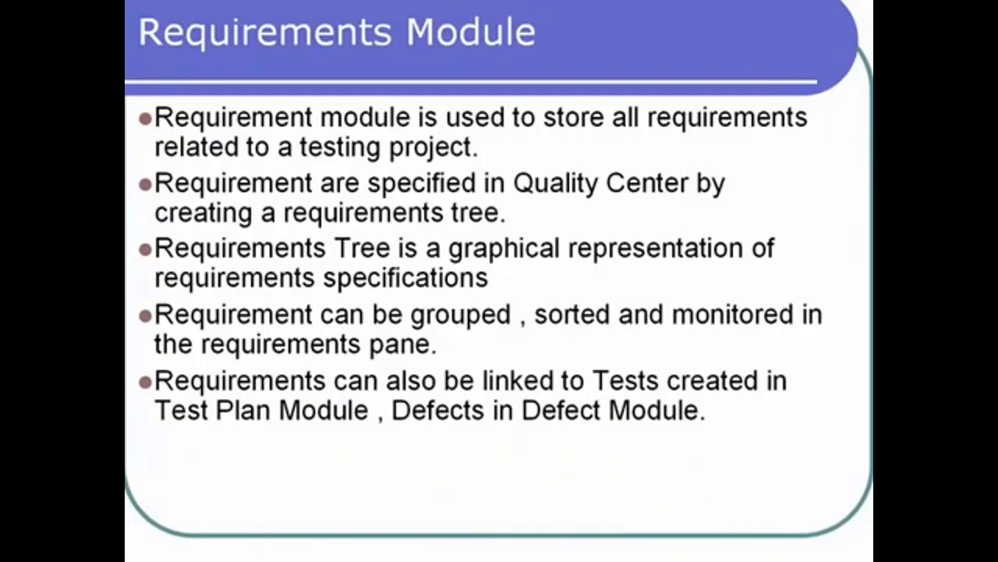
key(Right)
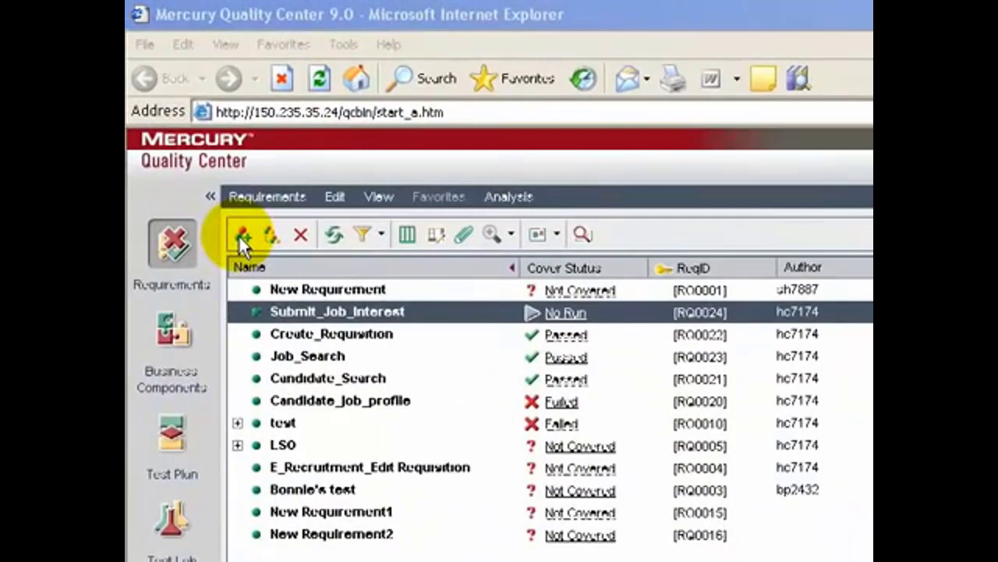
Step: Open the form for creating a new requirement
click(250, 197)
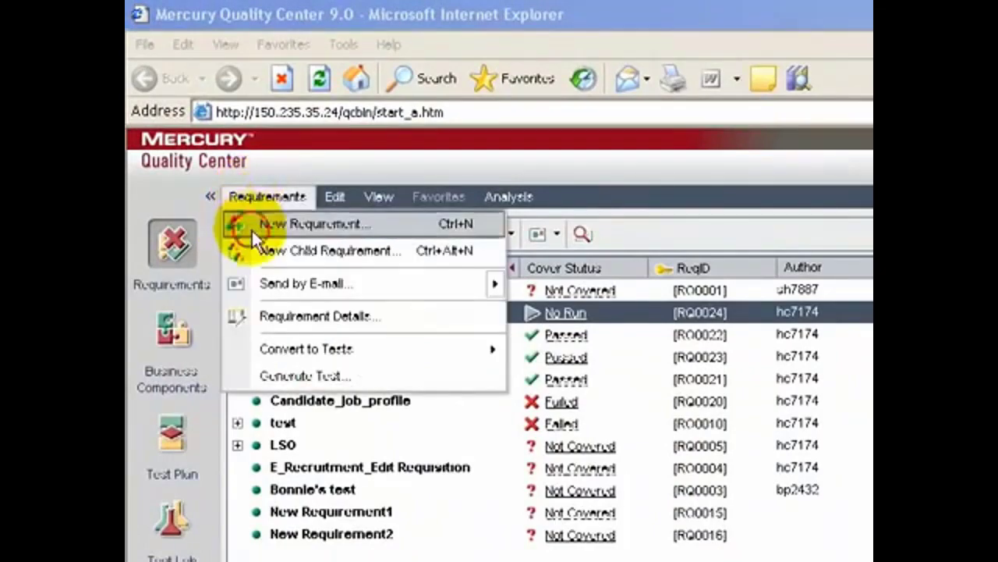
click(252, 226)
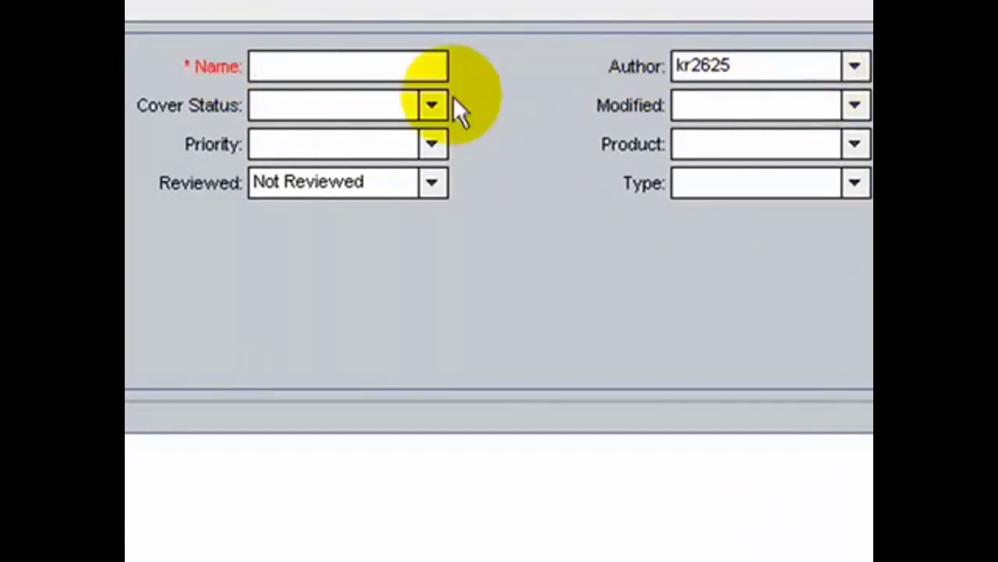
Step: Examine the choices offered by the Cover Status, Modified, Priority, Product, Reviewed and Type fields without selecting any
click(431, 100)
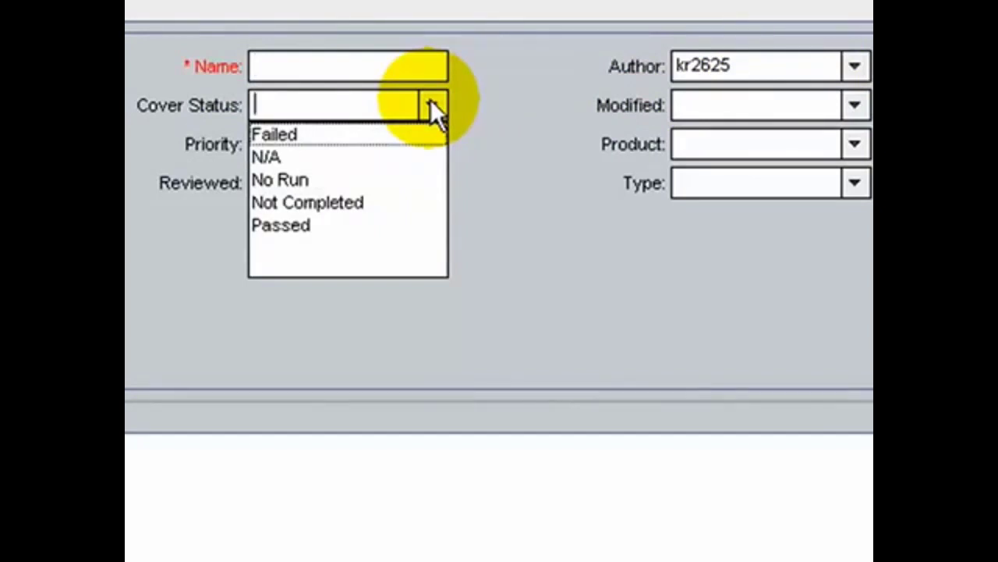
click(485, 111)
click(858, 107)
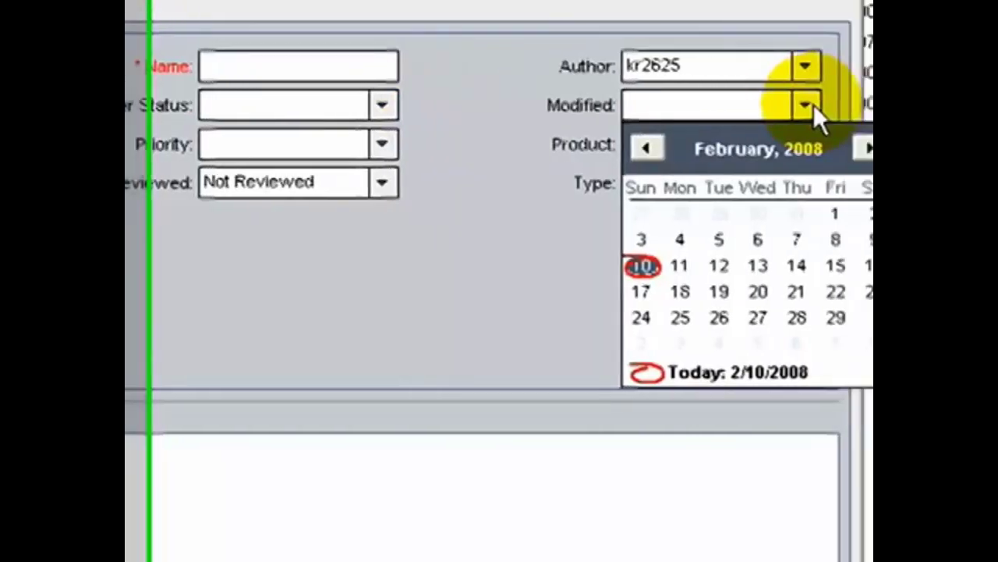
click(408, 132)
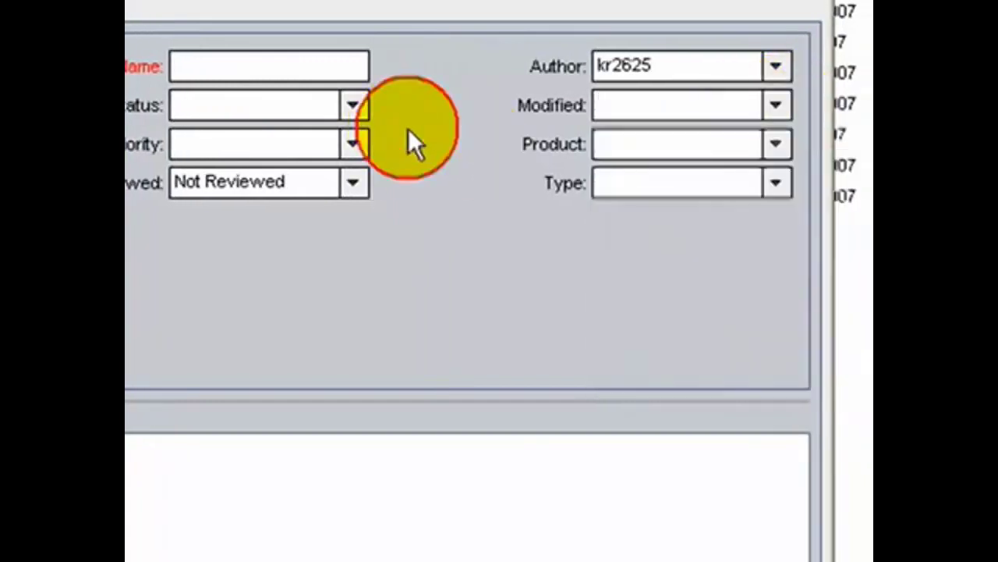
click(353, 142)
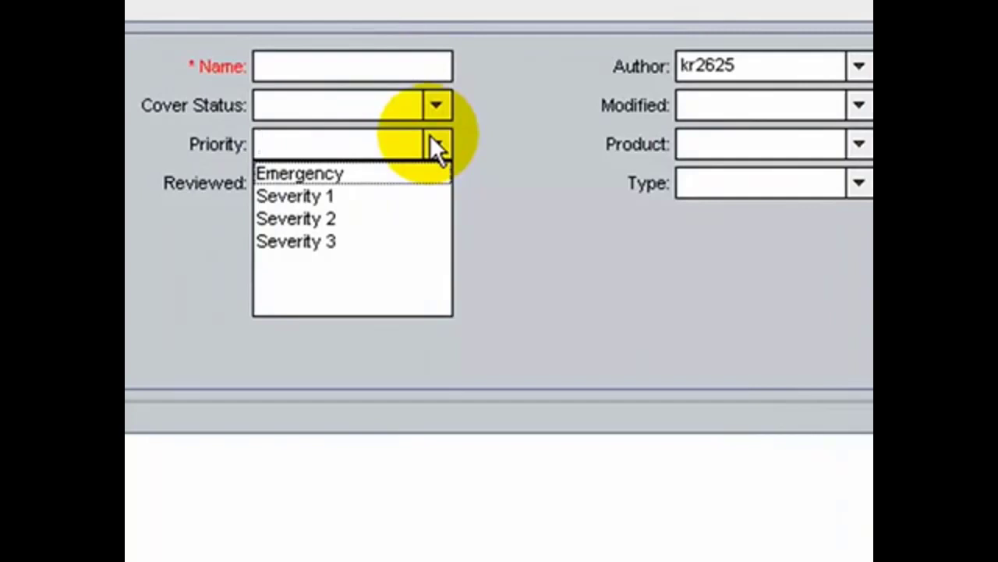
click(601, 195)
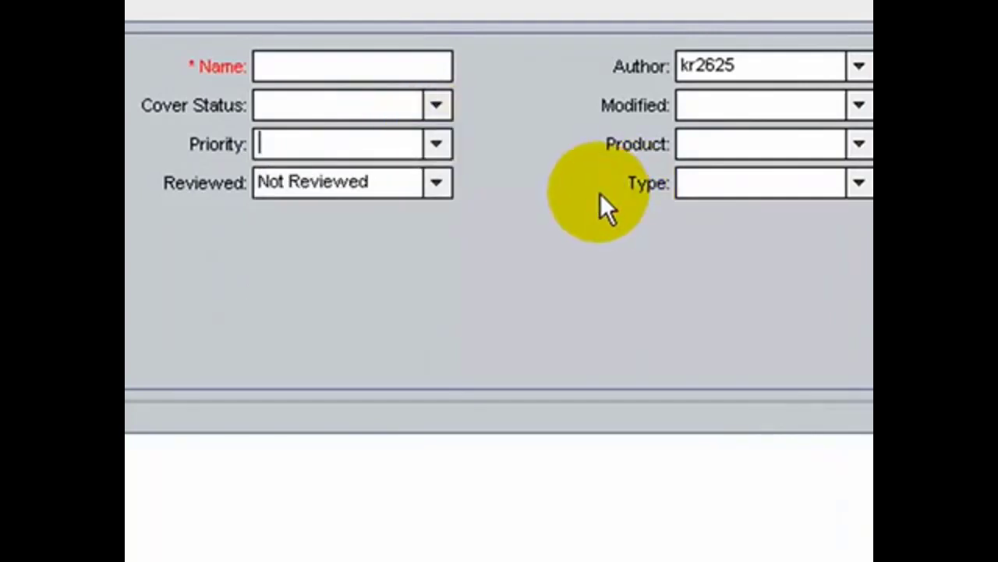
click(860, 146)
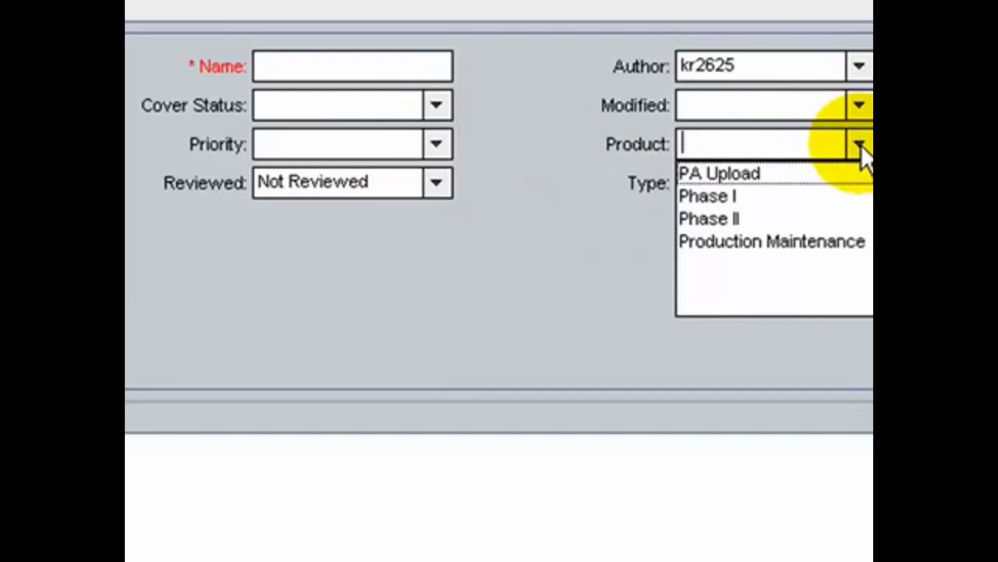
click(555, 195)
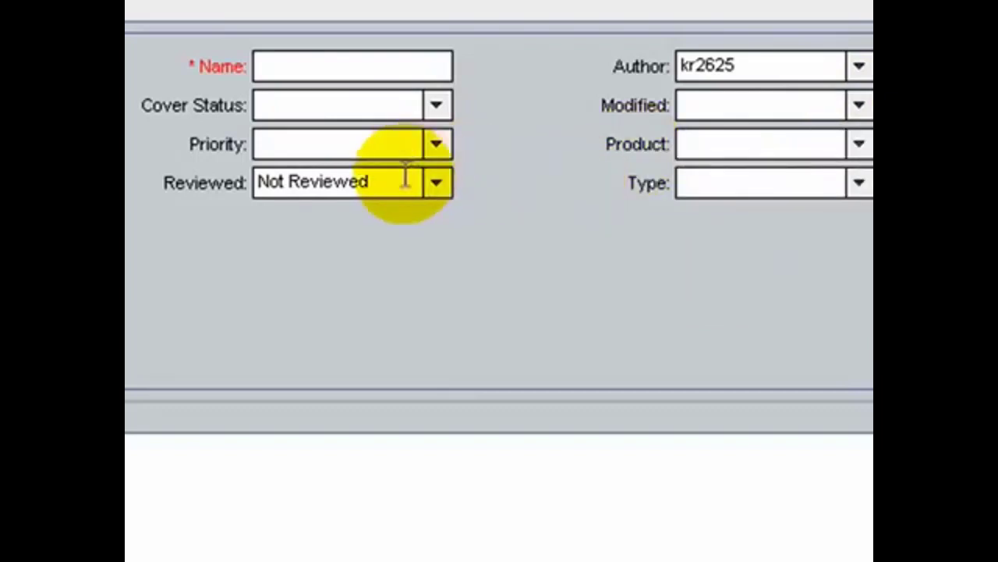
click(438, 185)
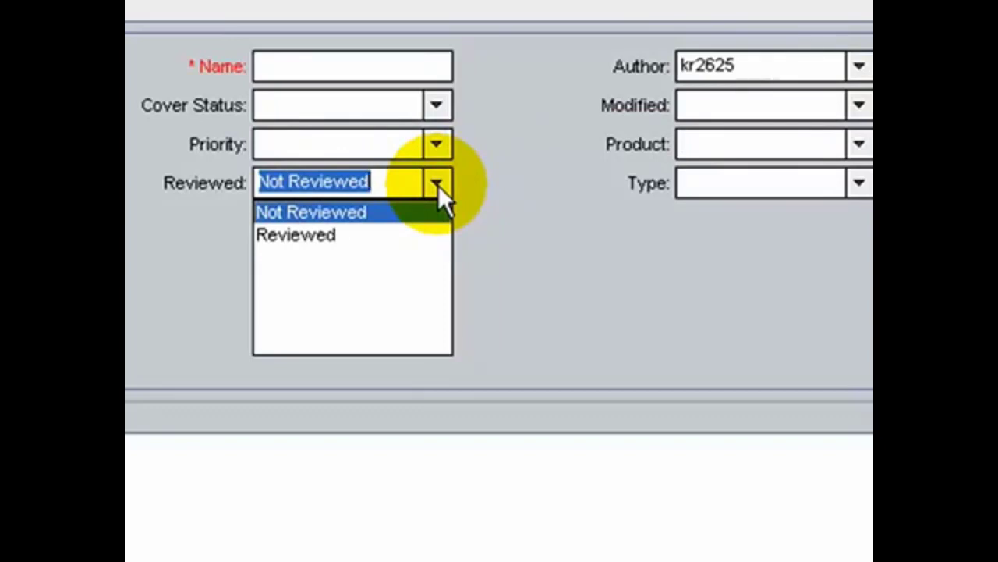
click(593, 212)
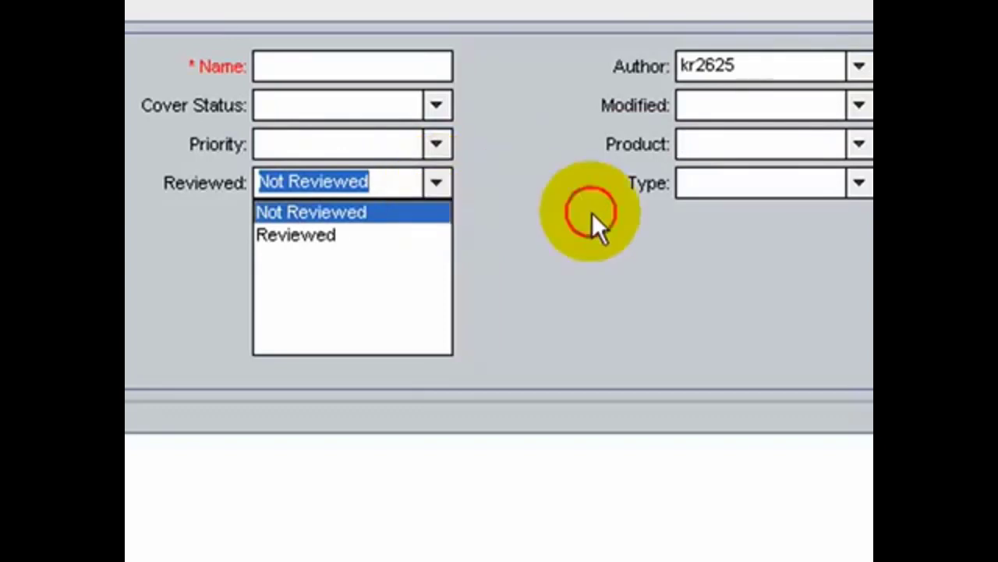
click(858, 185)
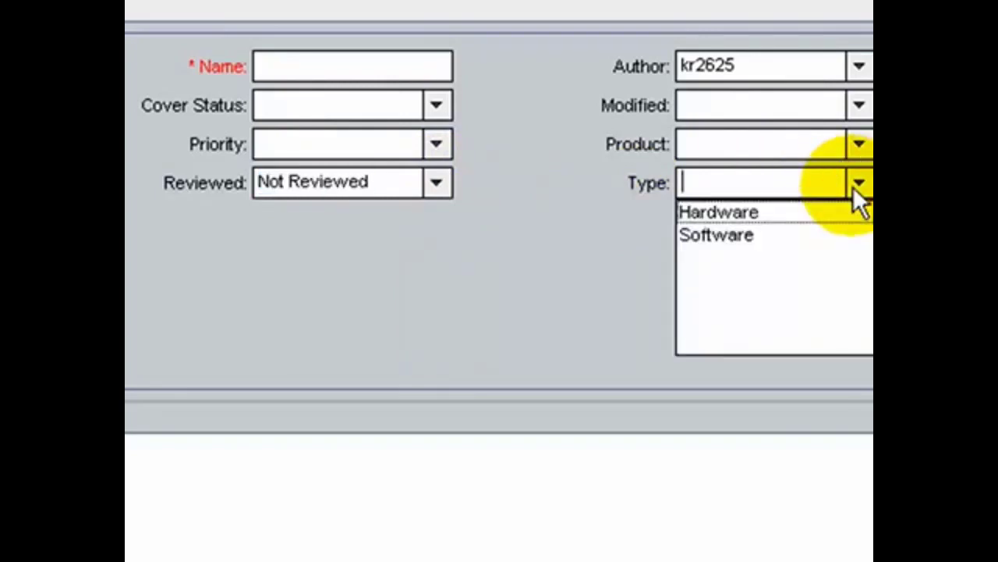
Step: Name the new requirement "Demo Requirement"
click(265, 65)
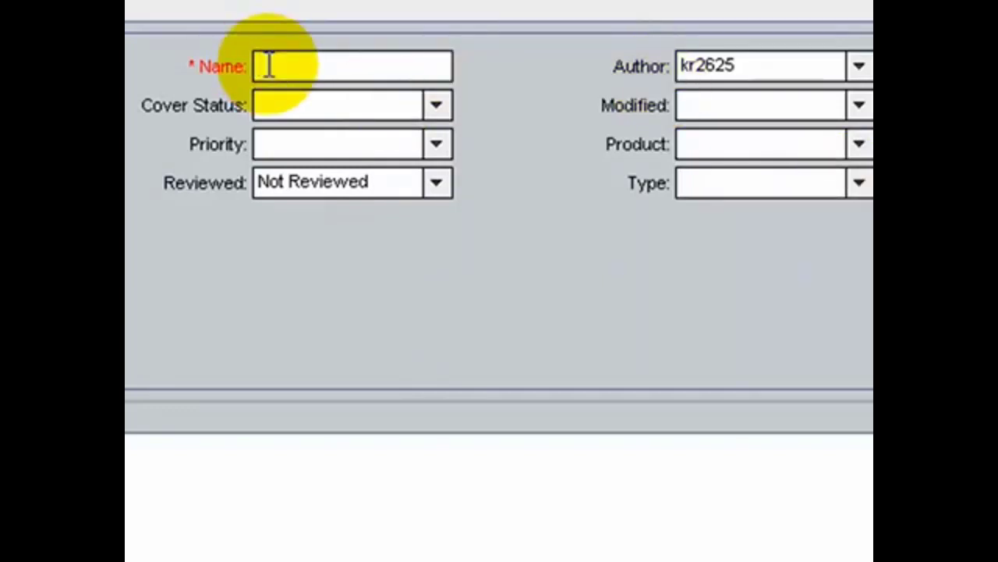
text(Memo R)
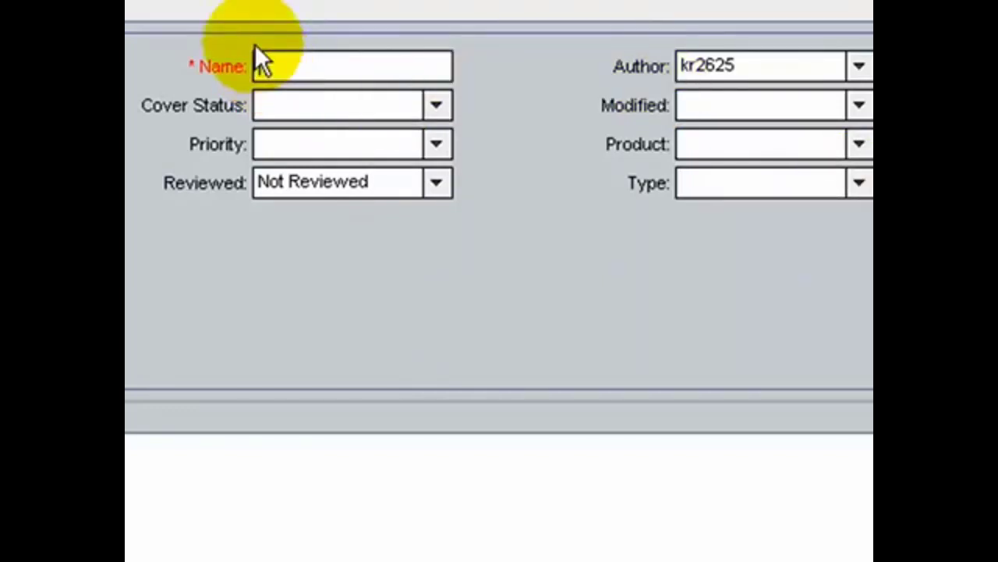
text(equirement)
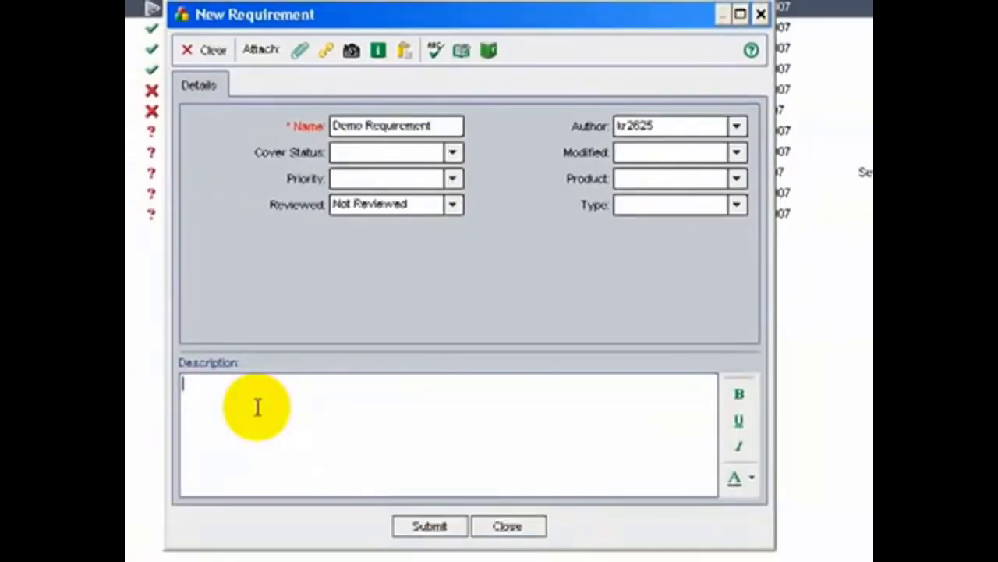
Step: Describe the requirement as "This is Test Requirement for Yahoo! Website", submit it and close the form
text(This )
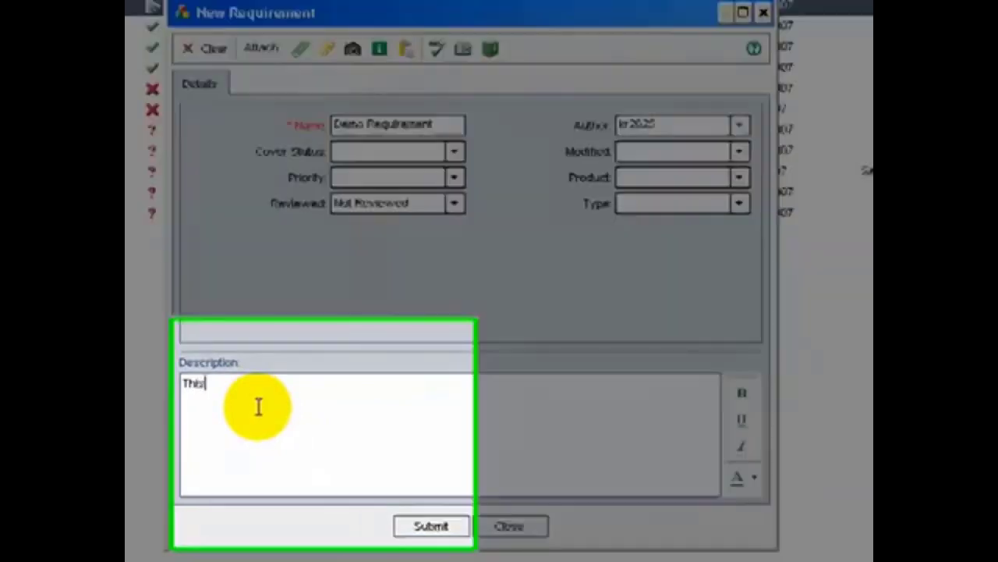
text(is)
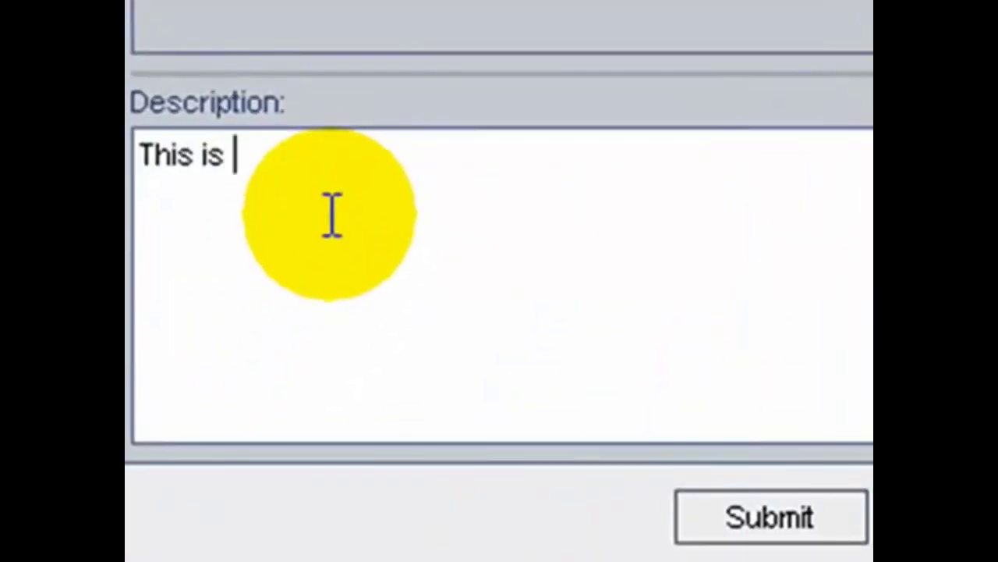
text( Test R)
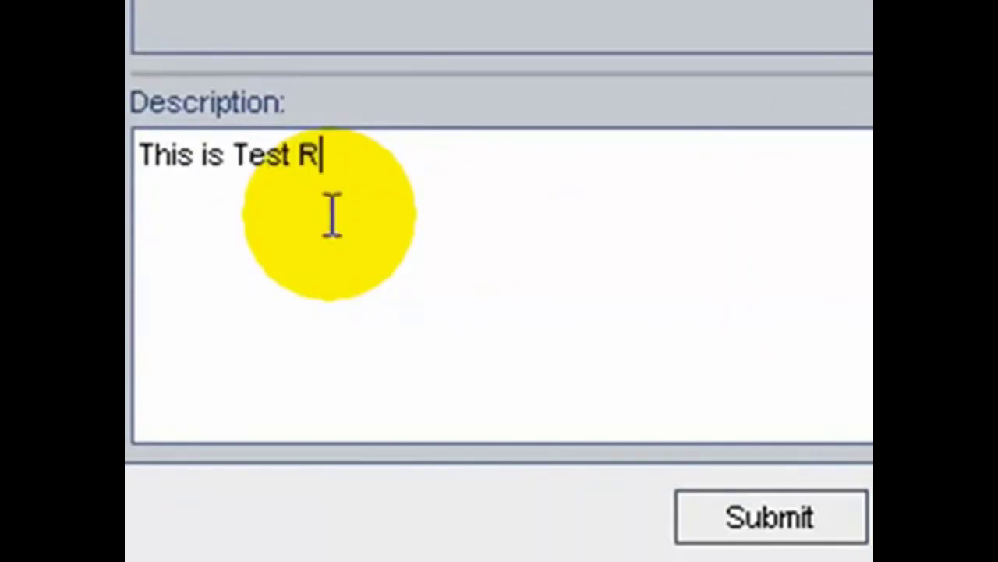
text(equio)
key(BackSpace)
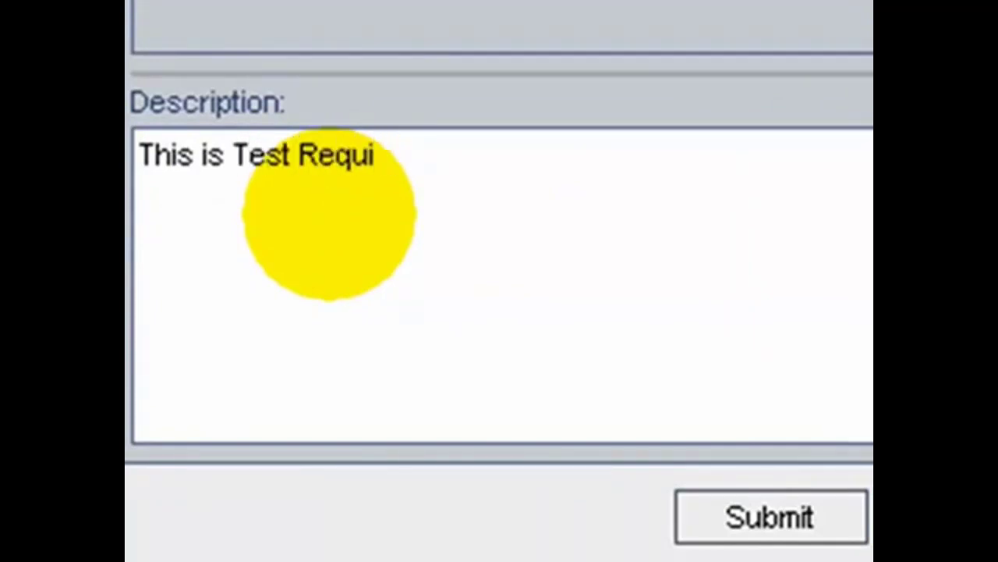
text(rement fro)
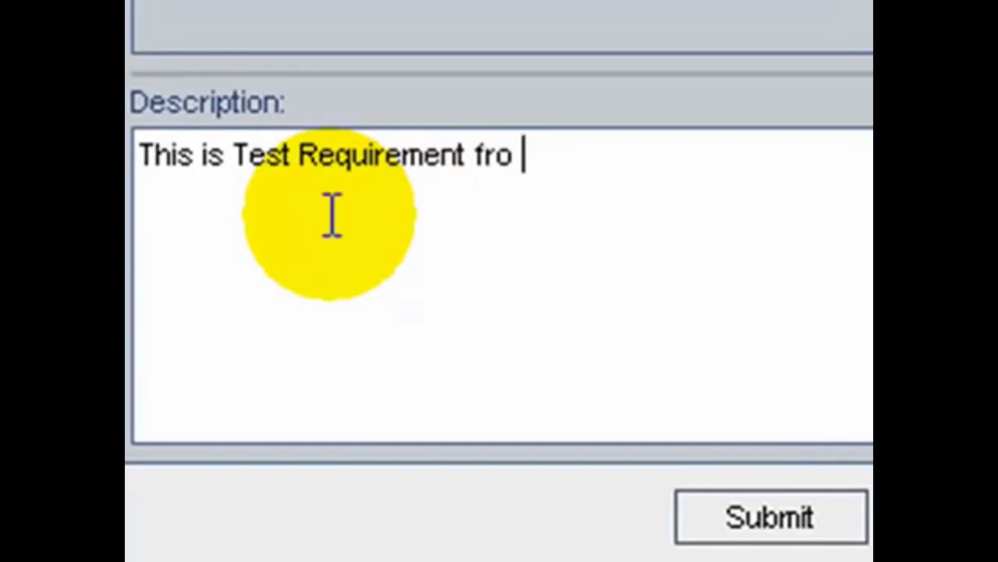
key(BackSpace)
key(BackSpace)
key(BackSpace)
text(or Yahoo! Websi)
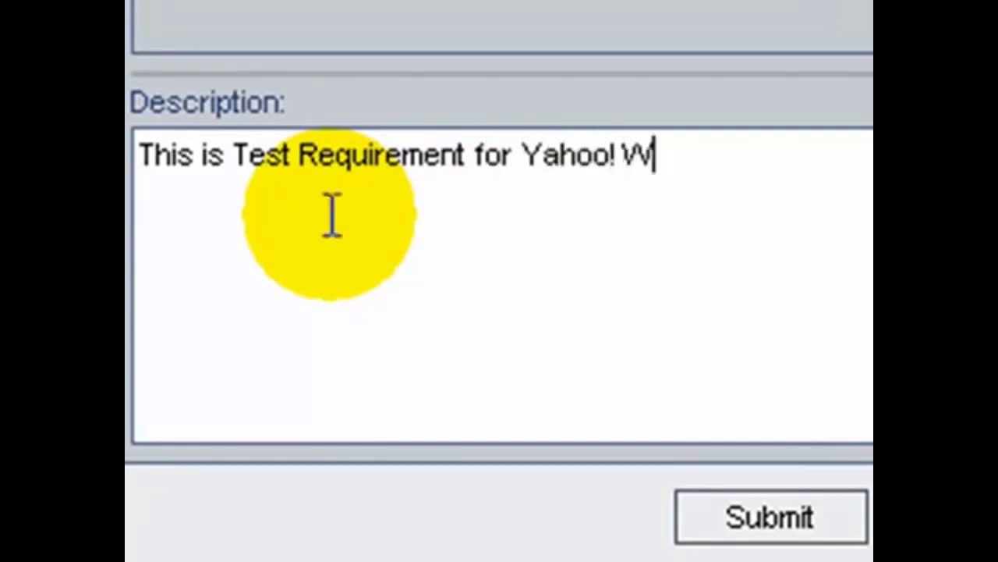
text(te)
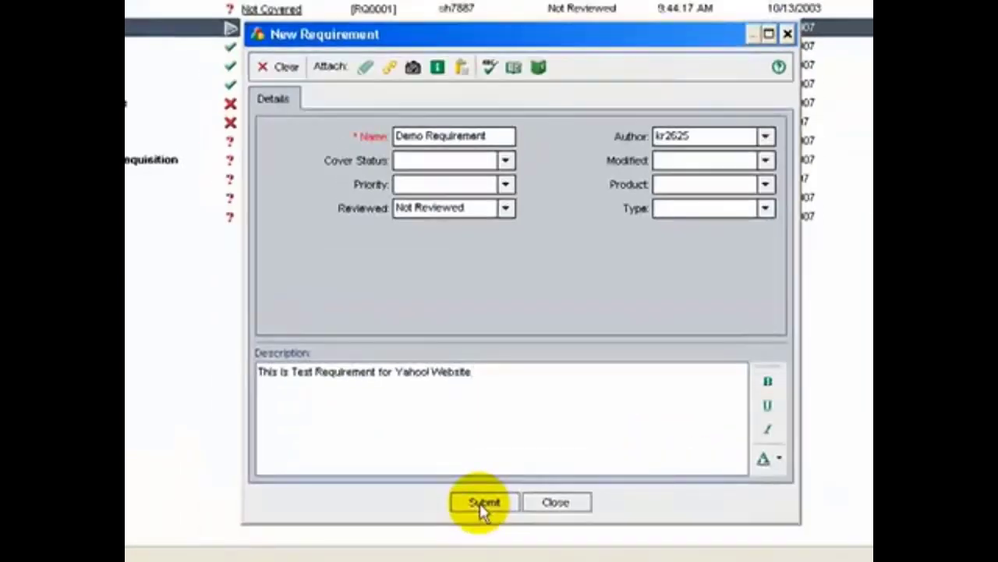
click(561, 507)
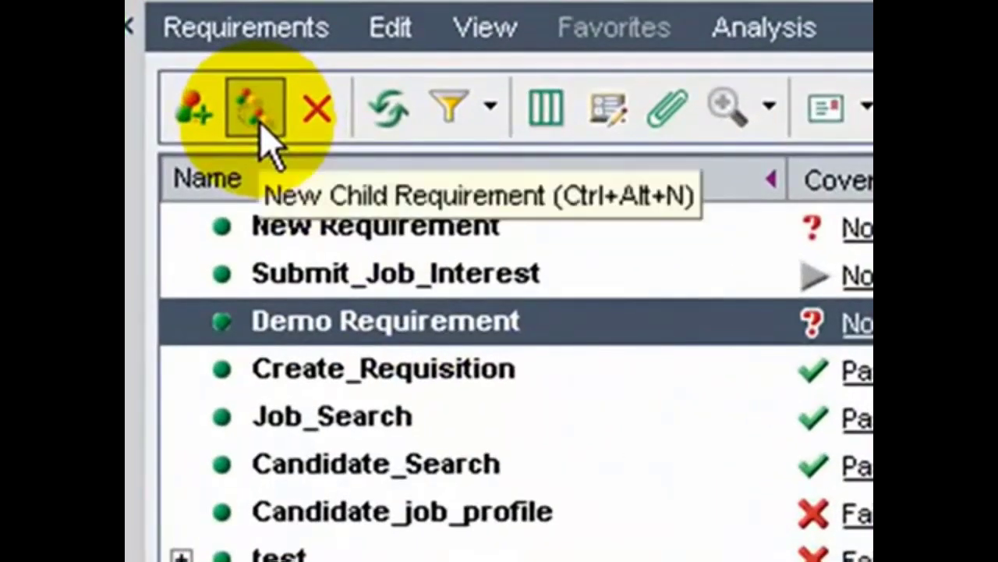
Step: Start a new child requirement under Demo Requirement and name it "Child 1"
click(245, 46)
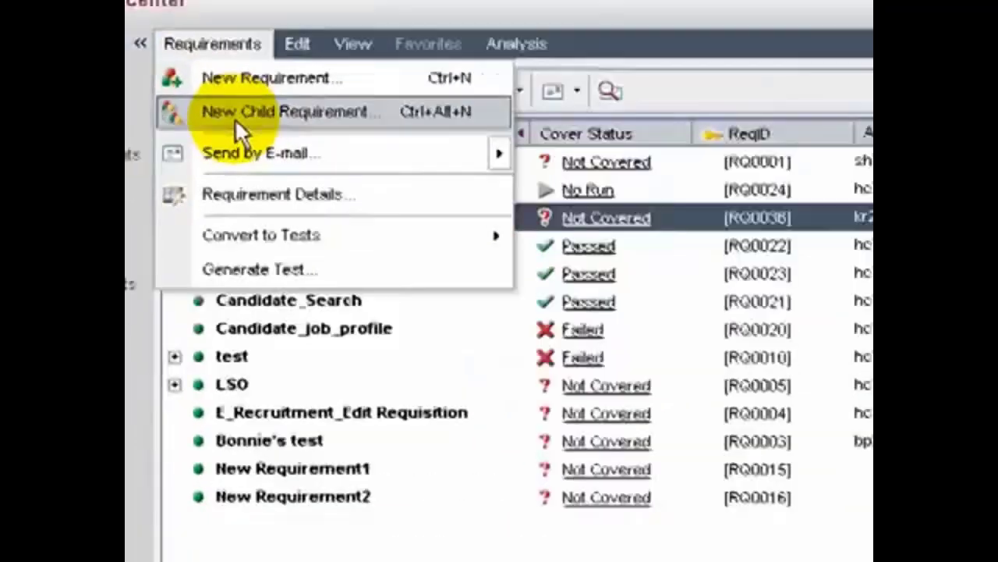
click(285, 144)
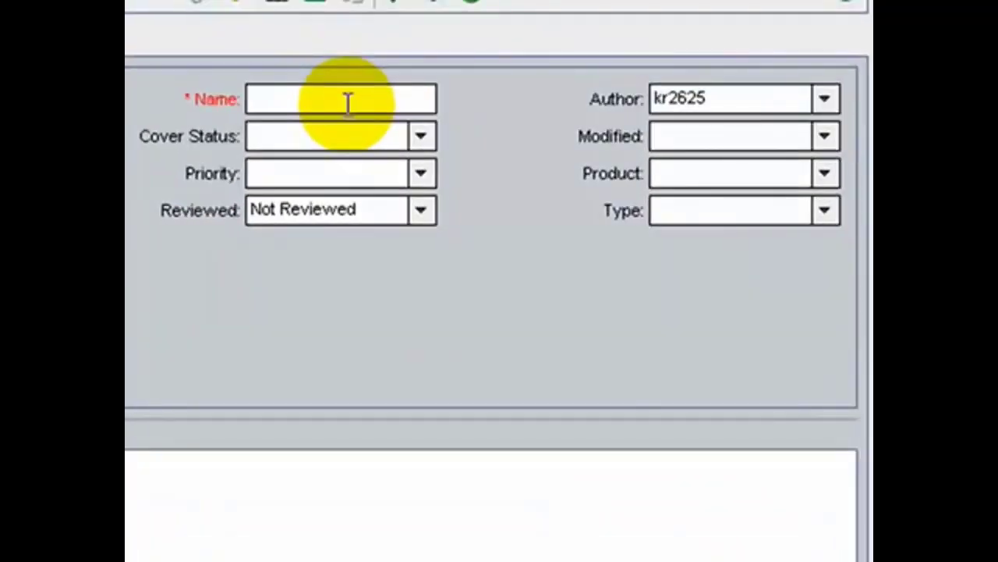
text(Ch)
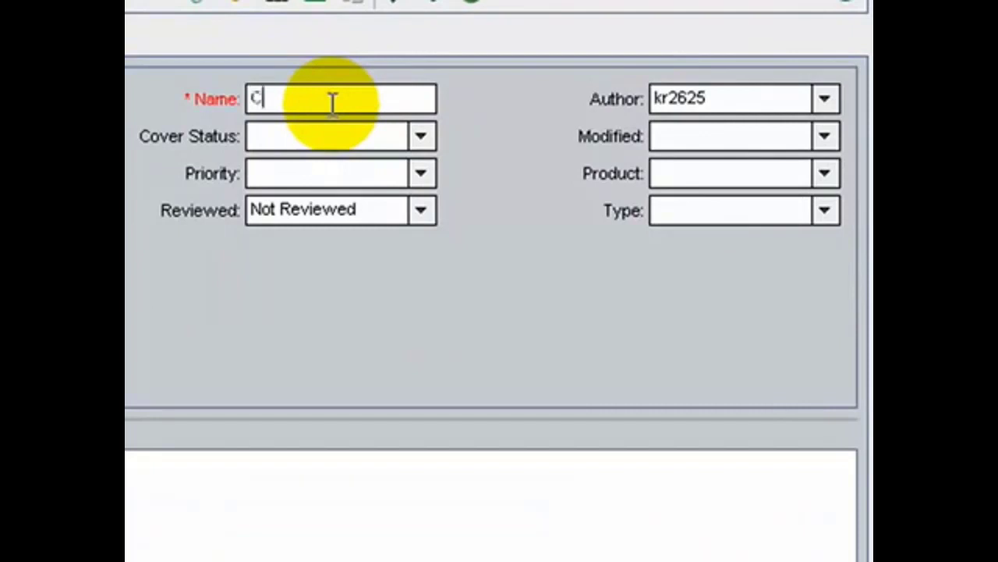
text(ild 1)
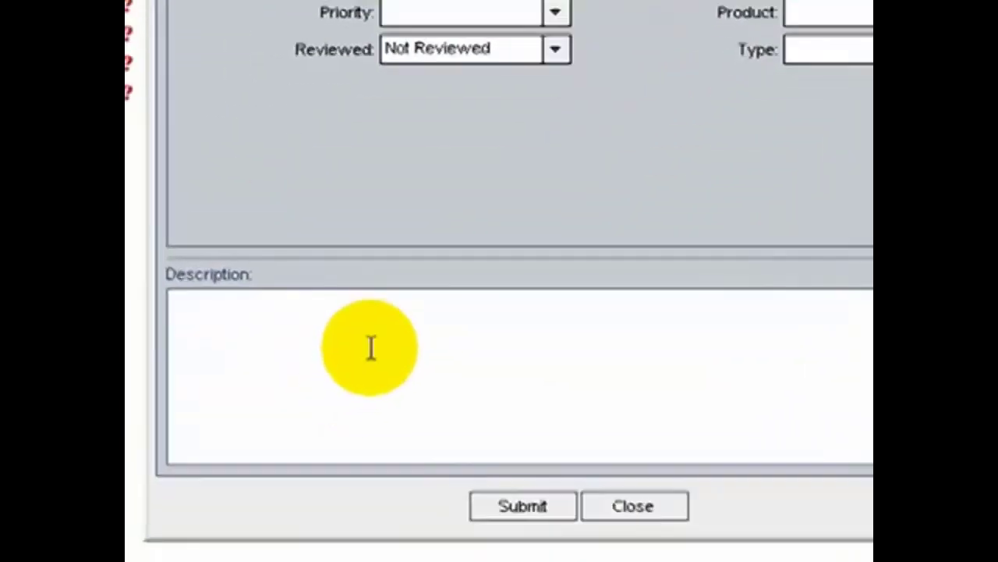
Step: Describe the child requirement as "Enhance login functionality of Yahoo!" and submit it
click(304, 428)
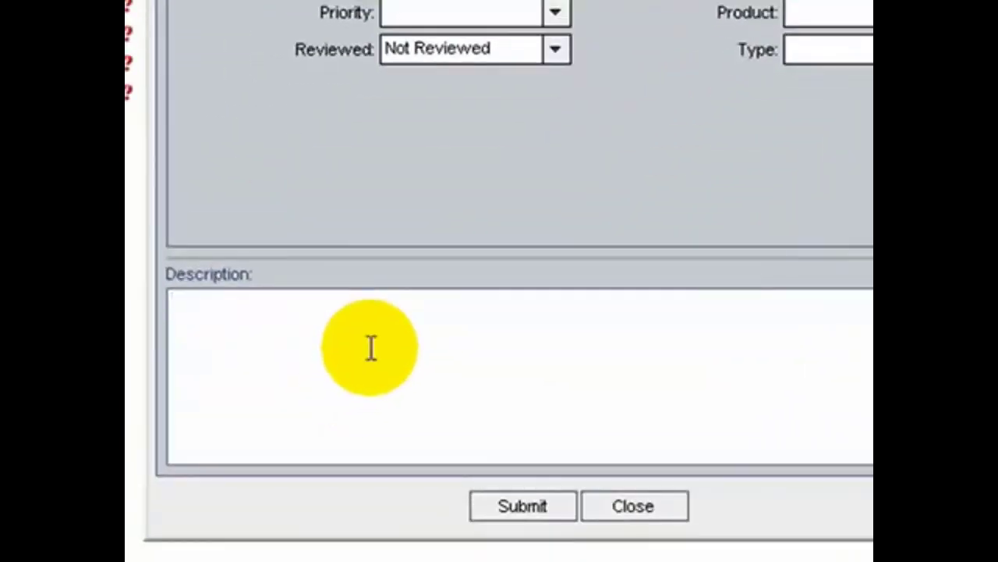
text(Enhance login fu)
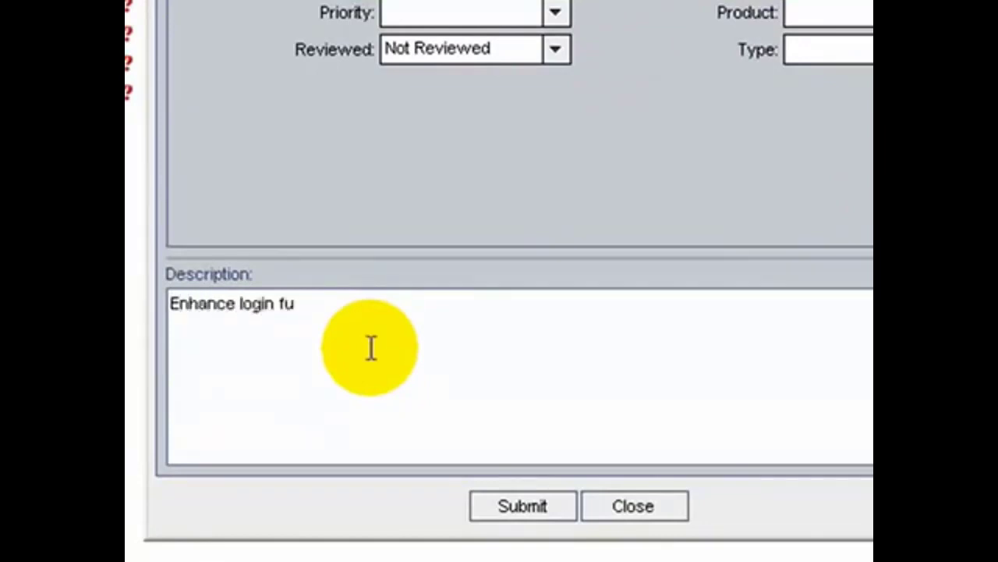
text(nctionality )
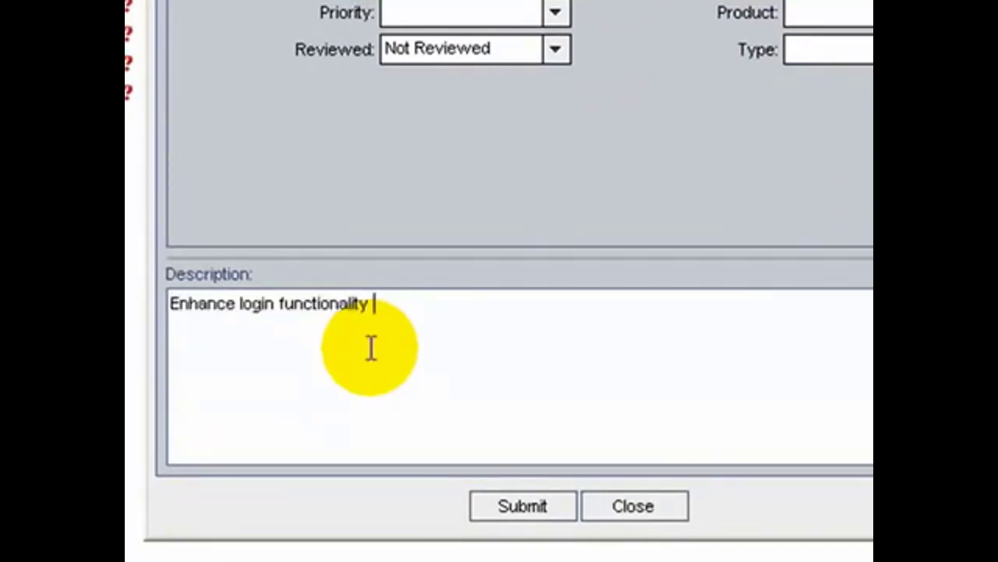
text(of Yahoo)
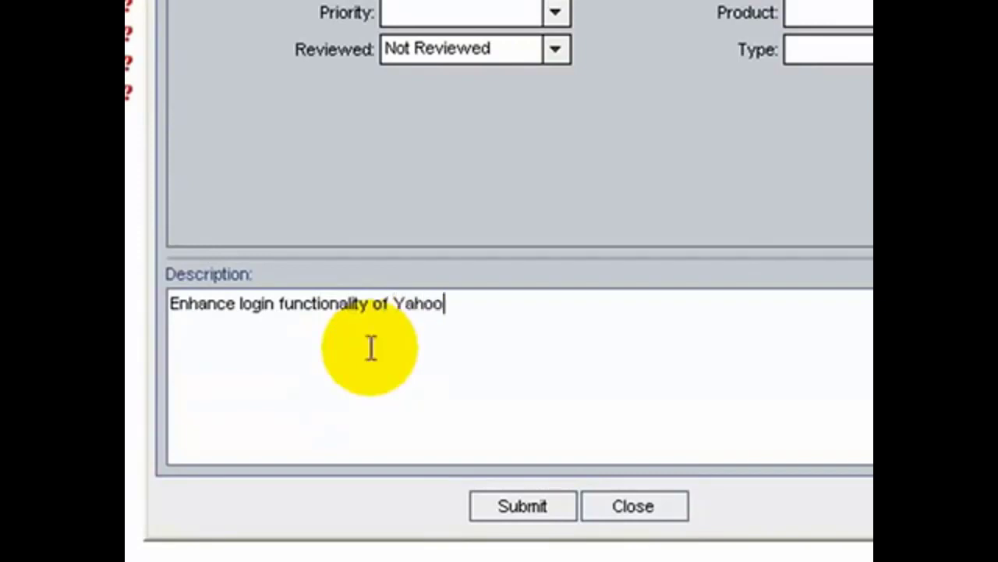
text(!)
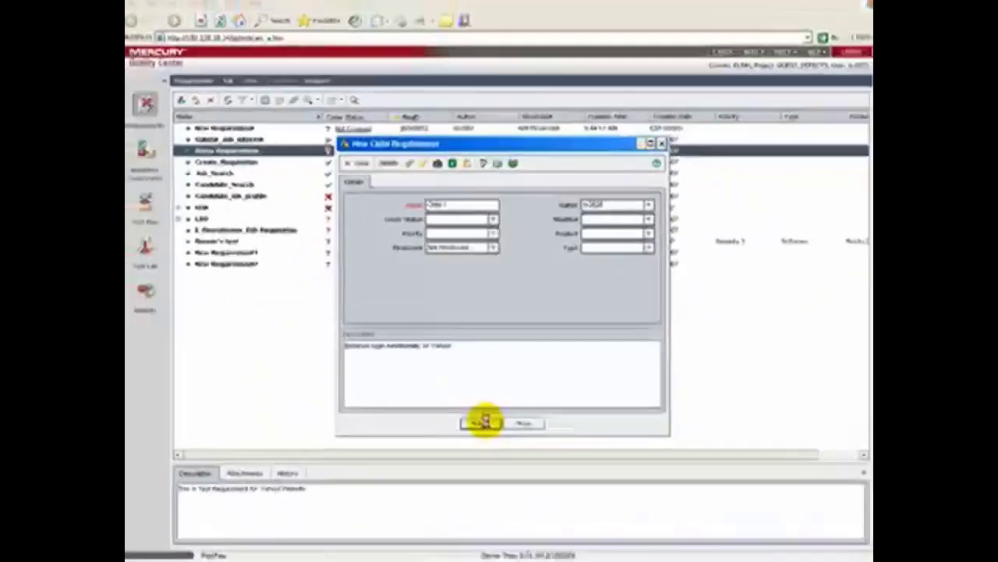
click(480, 423)
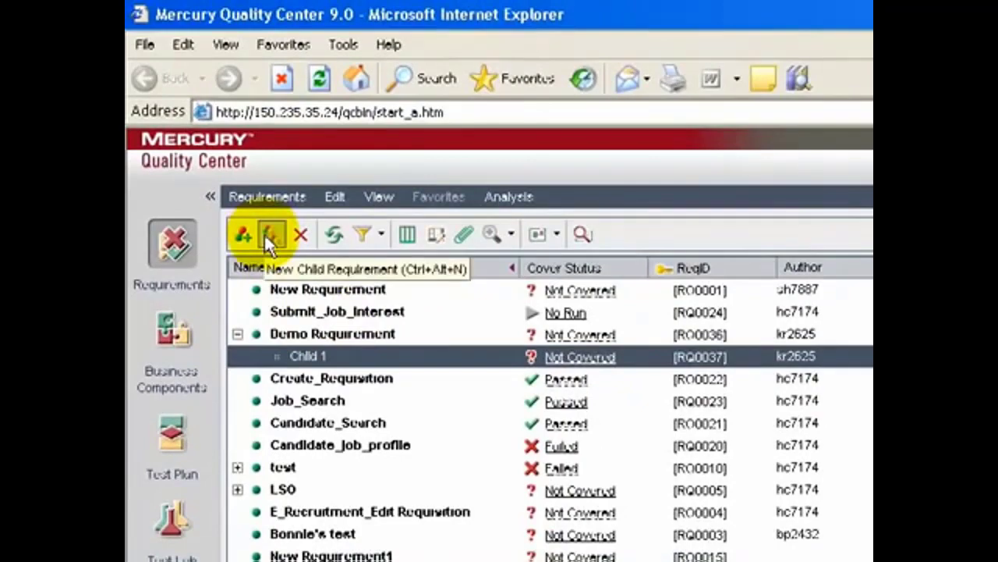
Step: Add a child requirement "Child 2" under Demo Requirement, described as "Enhance the search functionality of Yahoo!", and submit it
click(302, 336)
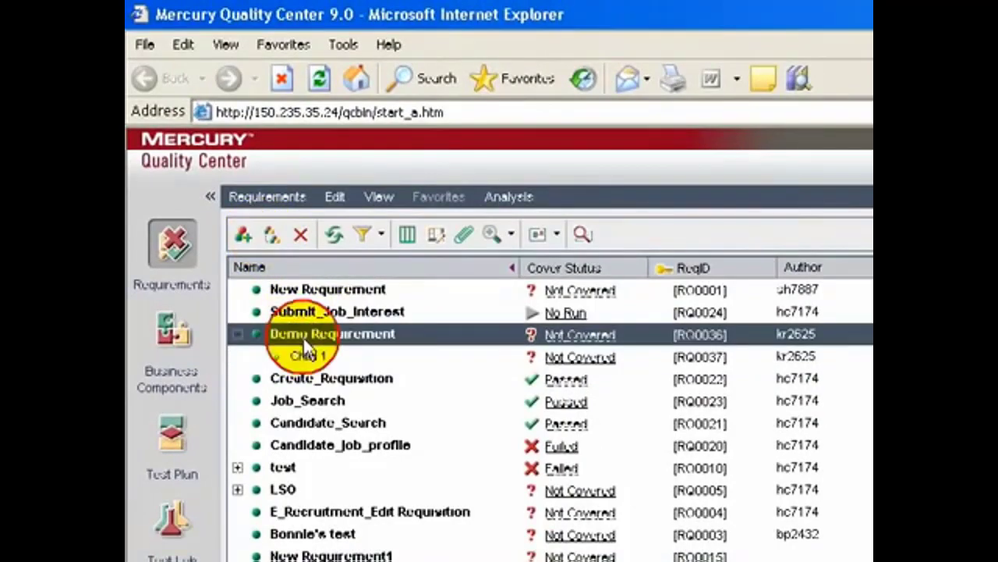
click(280, 231)
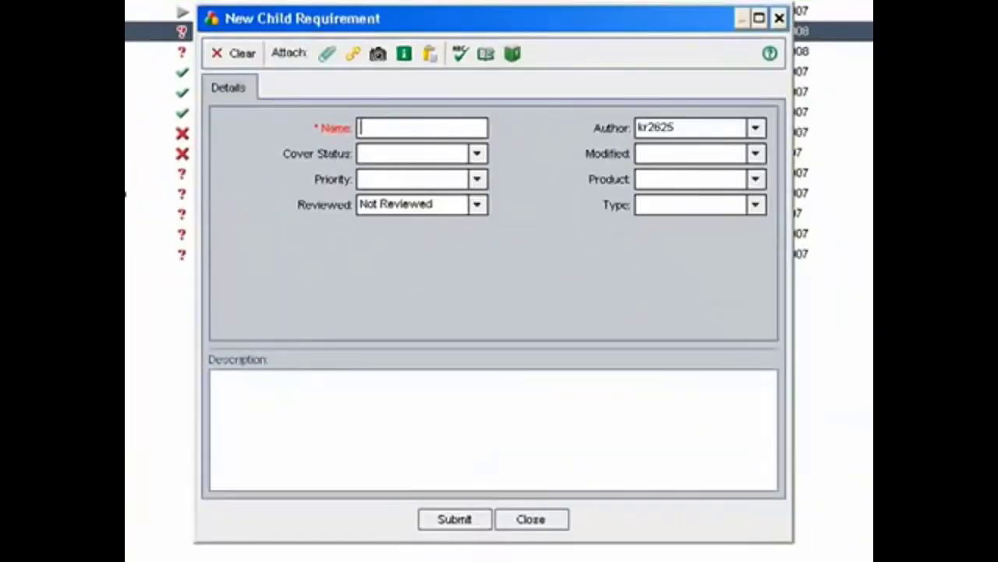
text(Child 2)
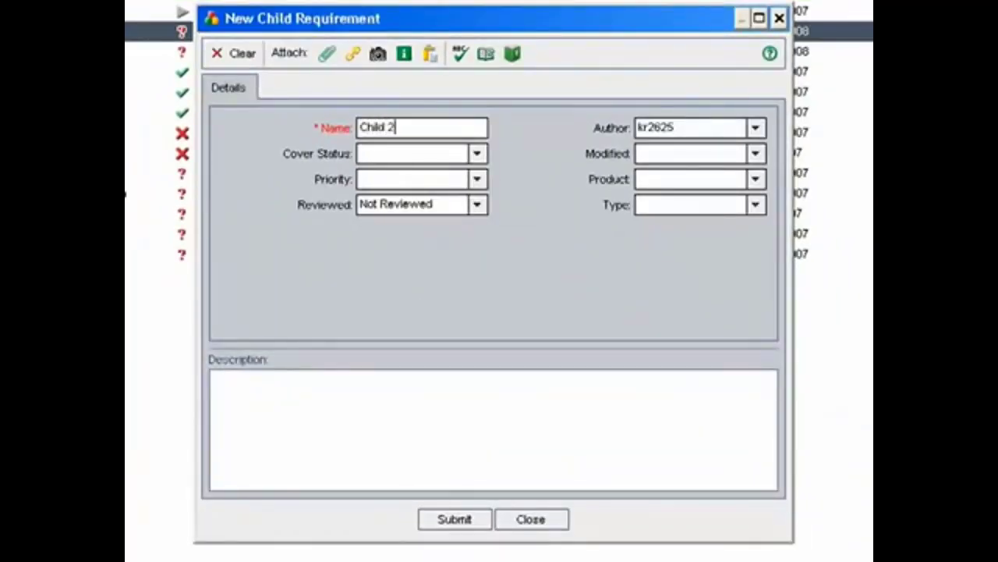
click(240, 394)
text(Enhance the search functionality of Yahoo!)
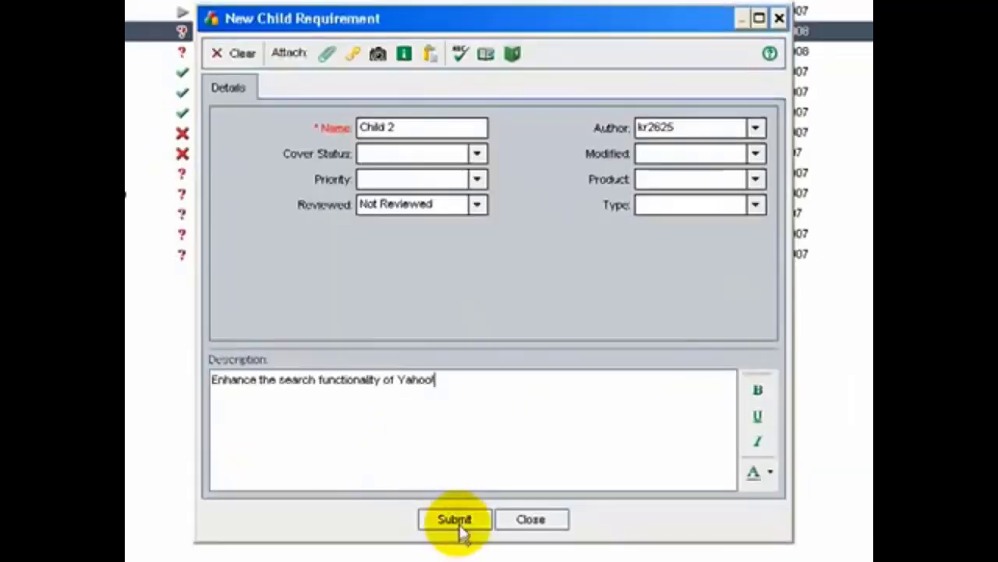
click(459, 524)
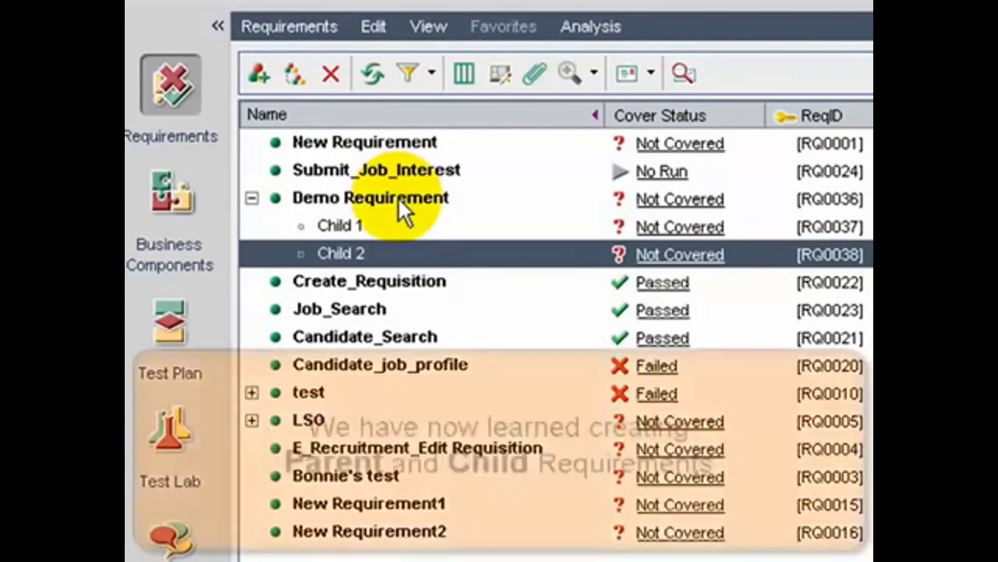
click(397, 196)
key(F2)
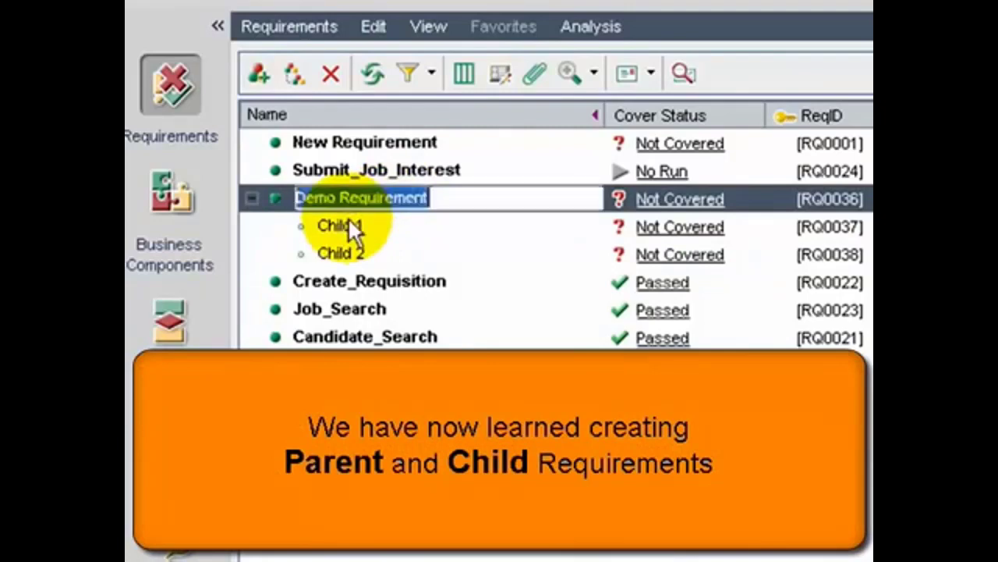
click(345, 235)
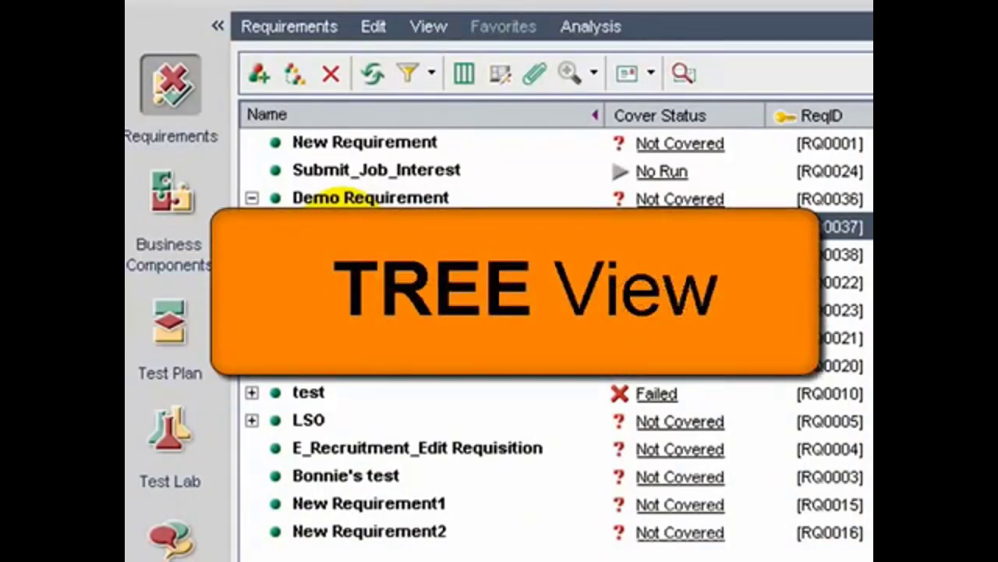
Step: Zoom in to Demo Requirement in the requirements tree to show only its child requirements
click(316, 197)
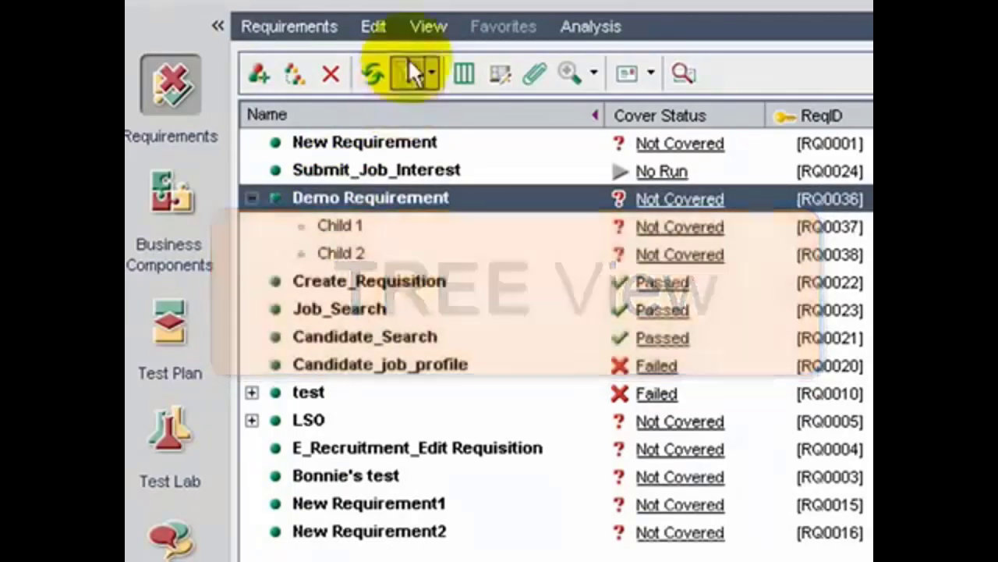
click(417, 30)
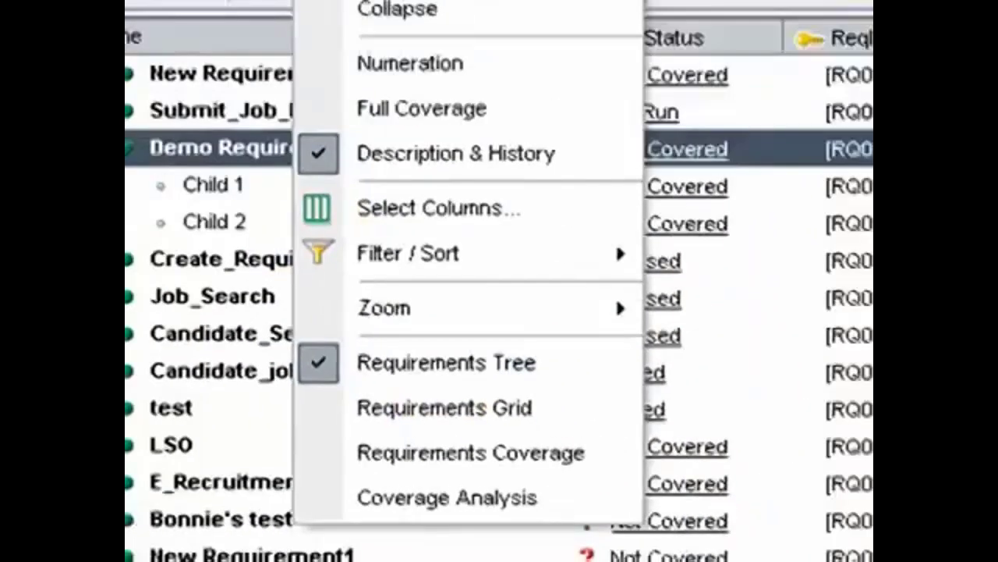
click(446, 298)
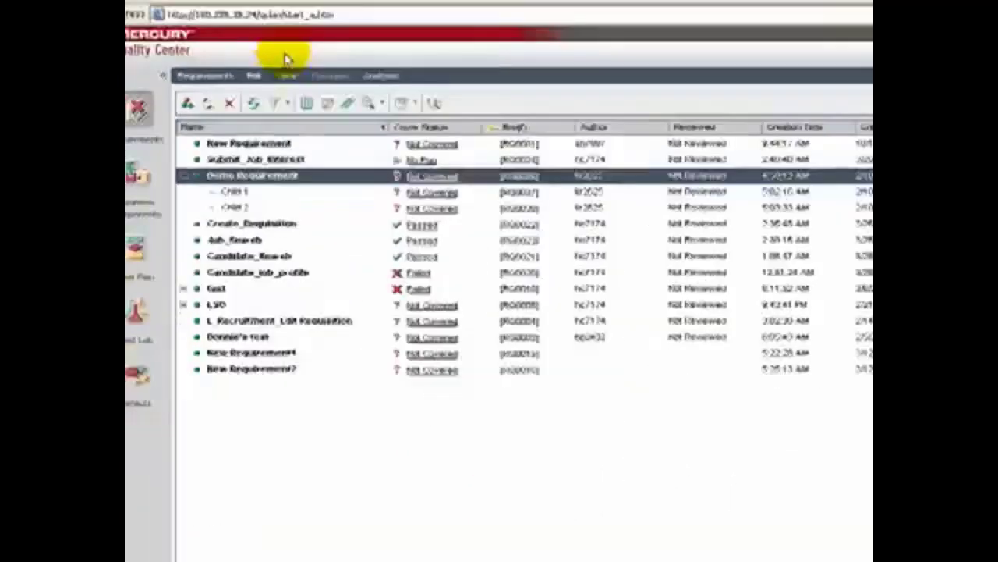
click(351, 22)
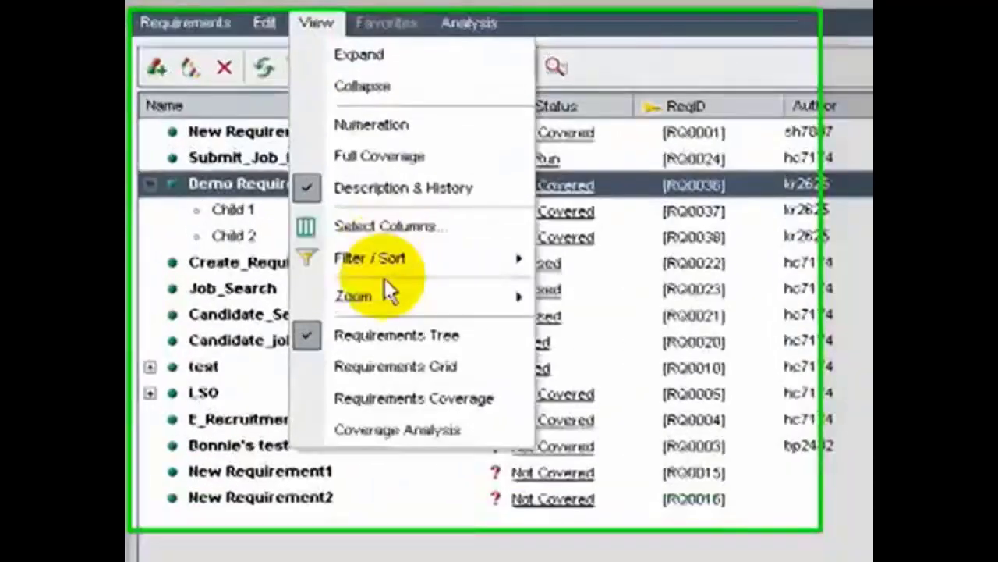
mouse_move(312, 208)
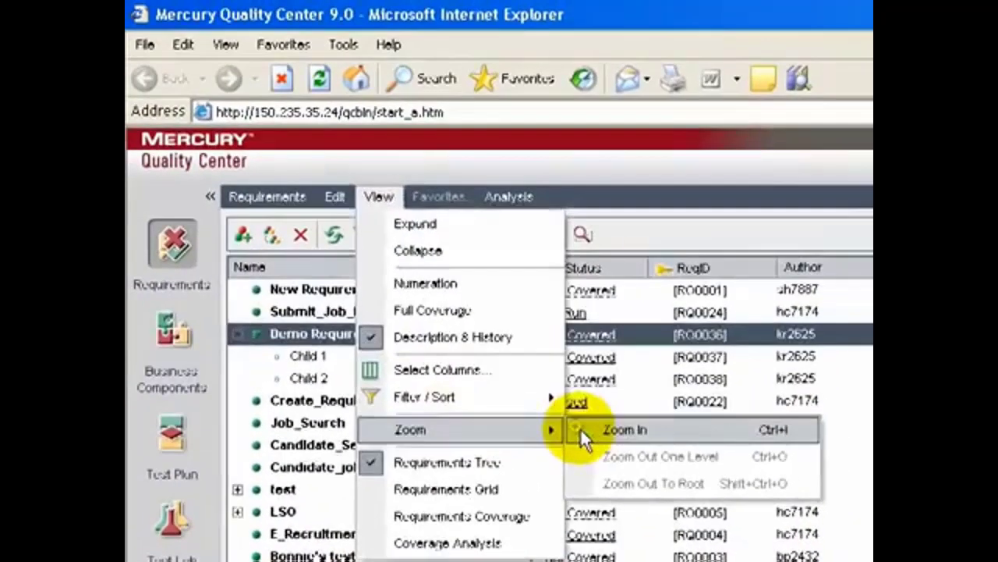
click(632, 315)
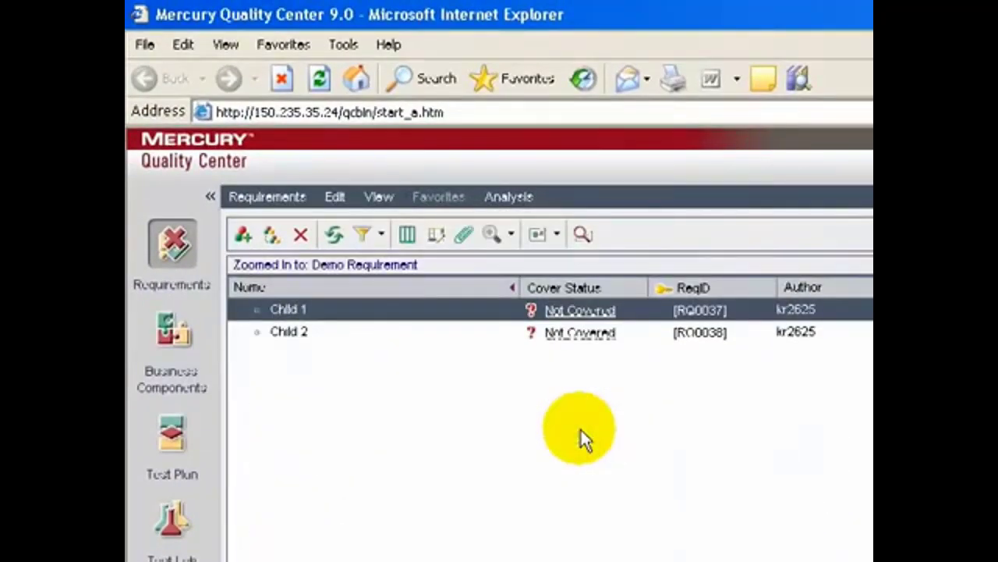
Step: Zoom the requirements tree out one level from the children of Demo Requirement
click(316, 334)
click(301, 311)
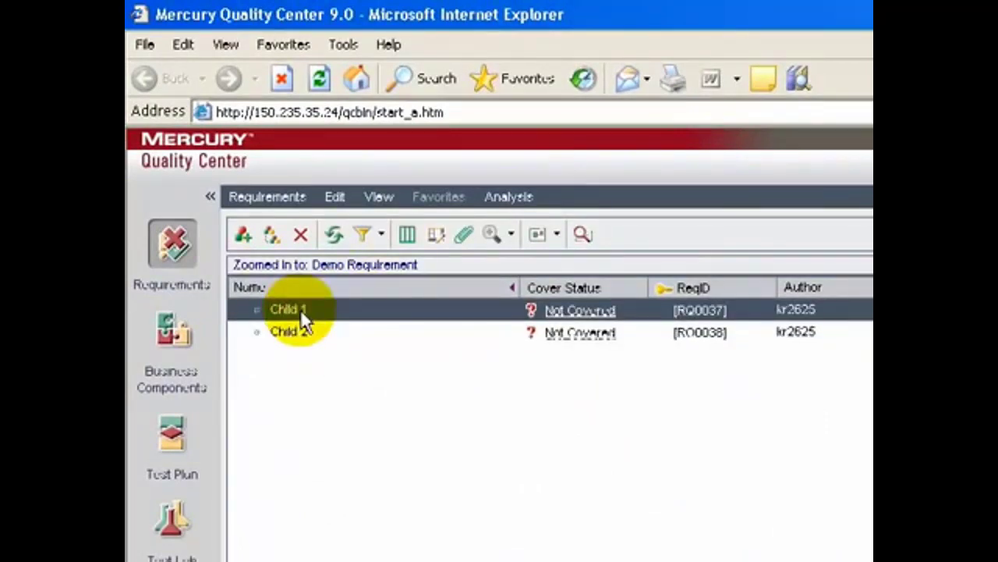
click(369, 201)
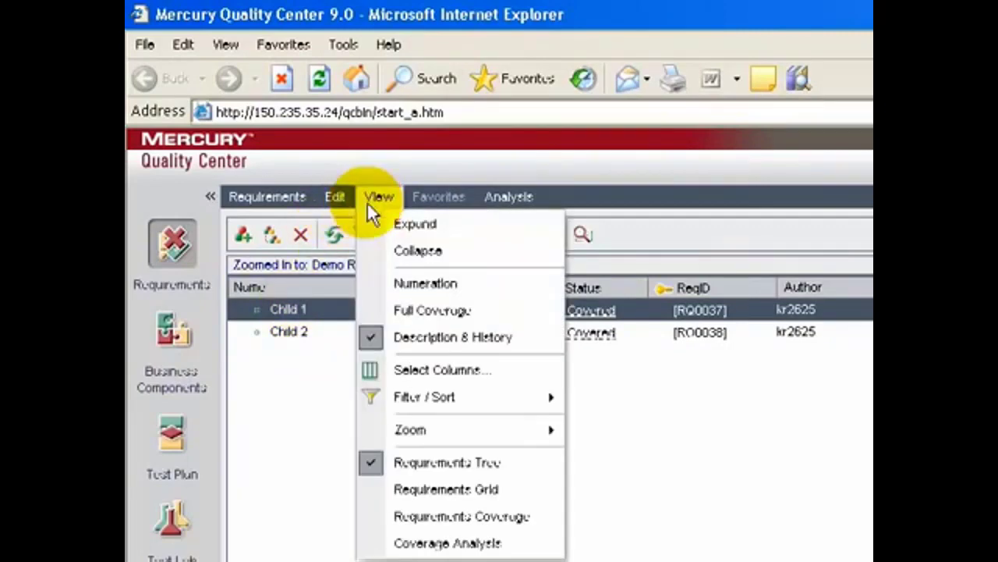
mouse_move(446, 431)
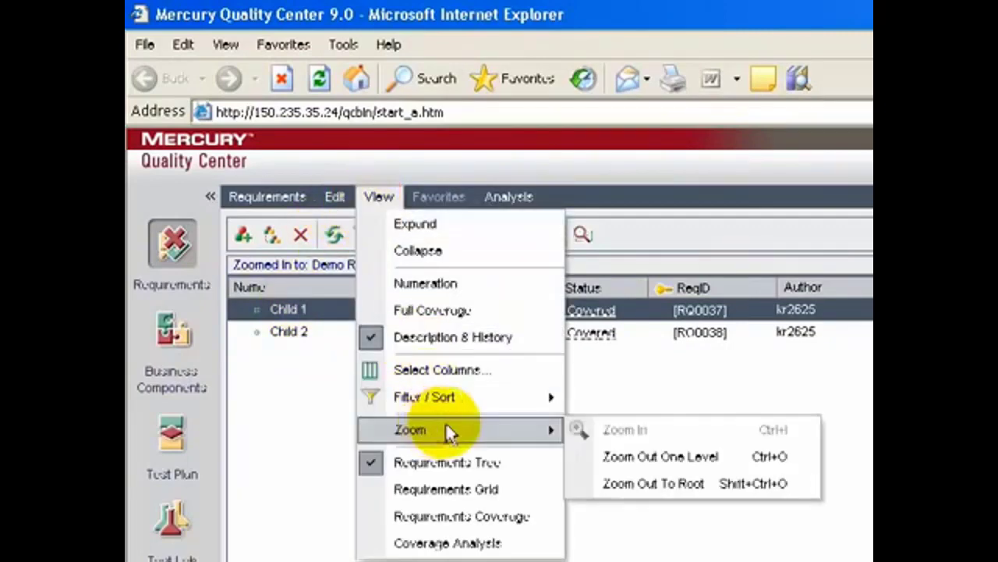
click(663, 463)
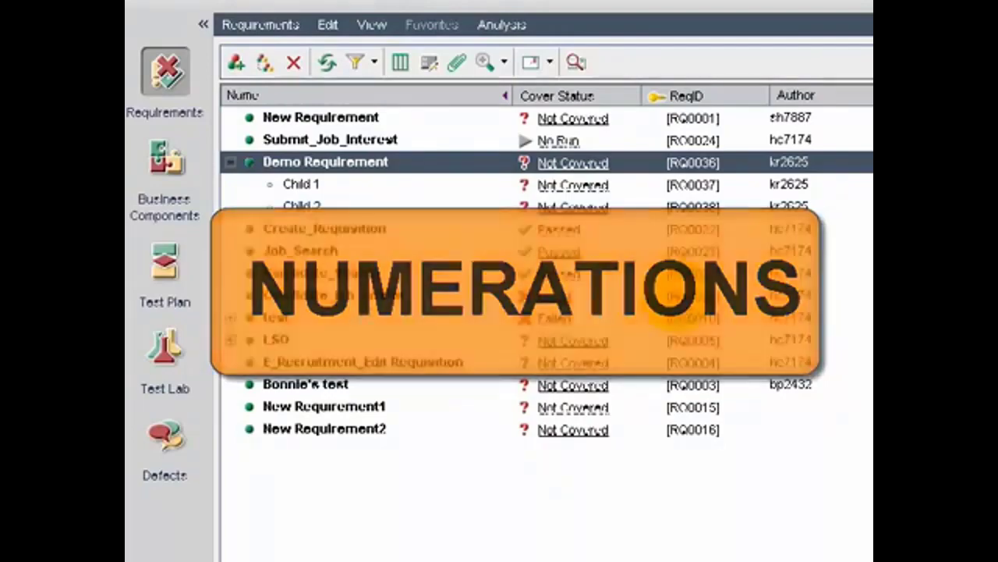
Step: Enable numeration for the requirements tree and turn it off again
click(370, 26)
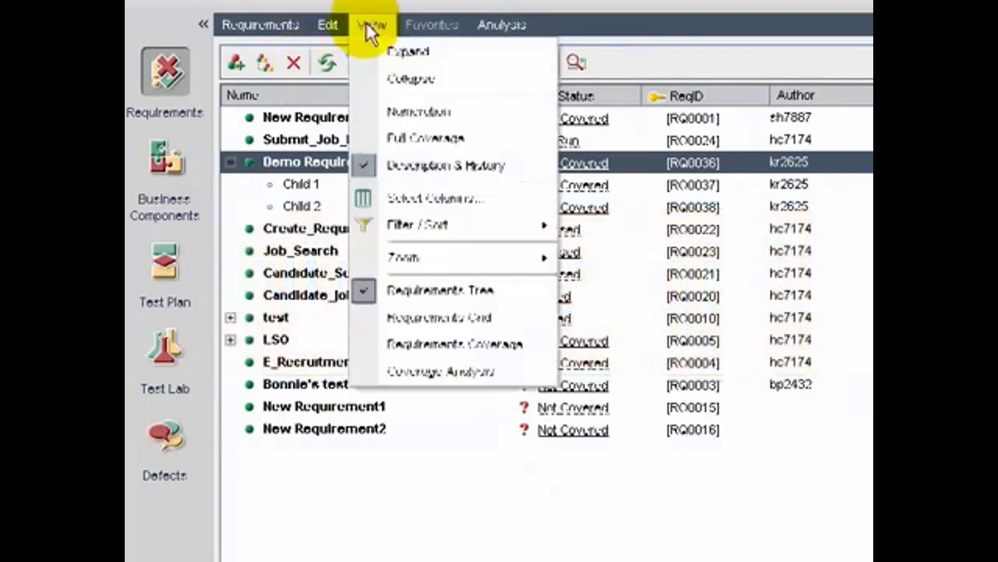
click(399, 112)
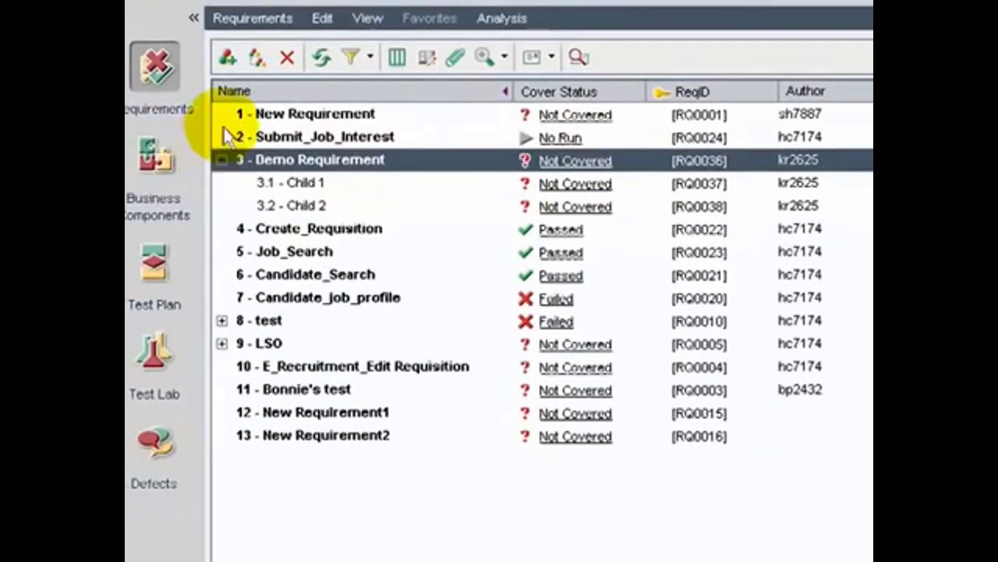
click(365, 18)
click(400, 110)
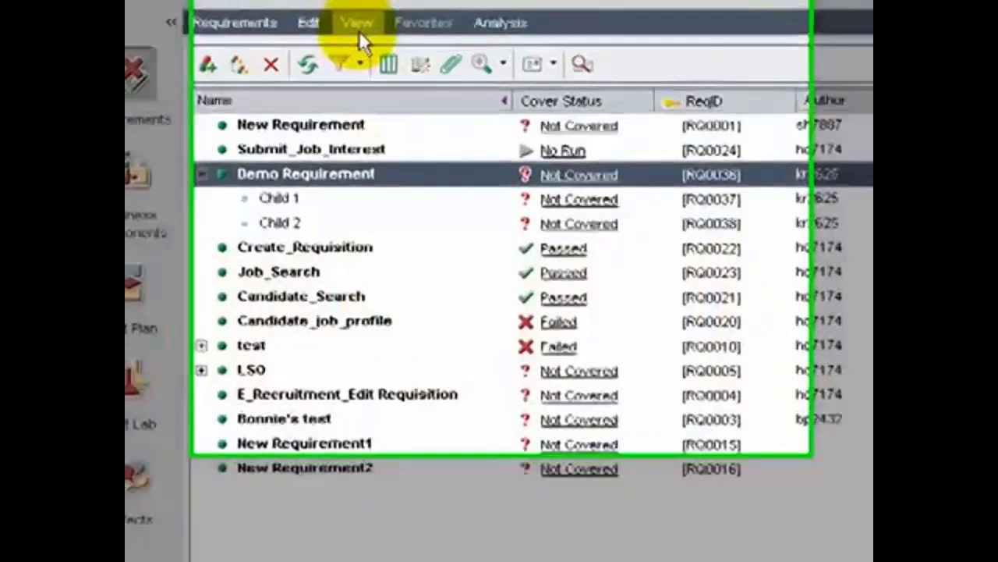
Step: Switch to the Requirements Grid and filter it by the creation date 2/10/2008
click(367, 20)
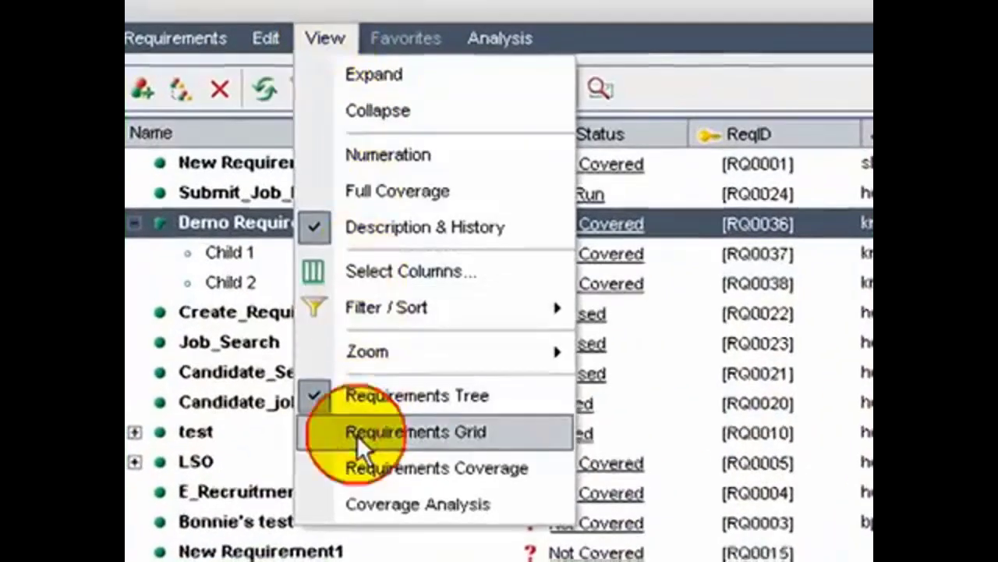
click(356, 434)
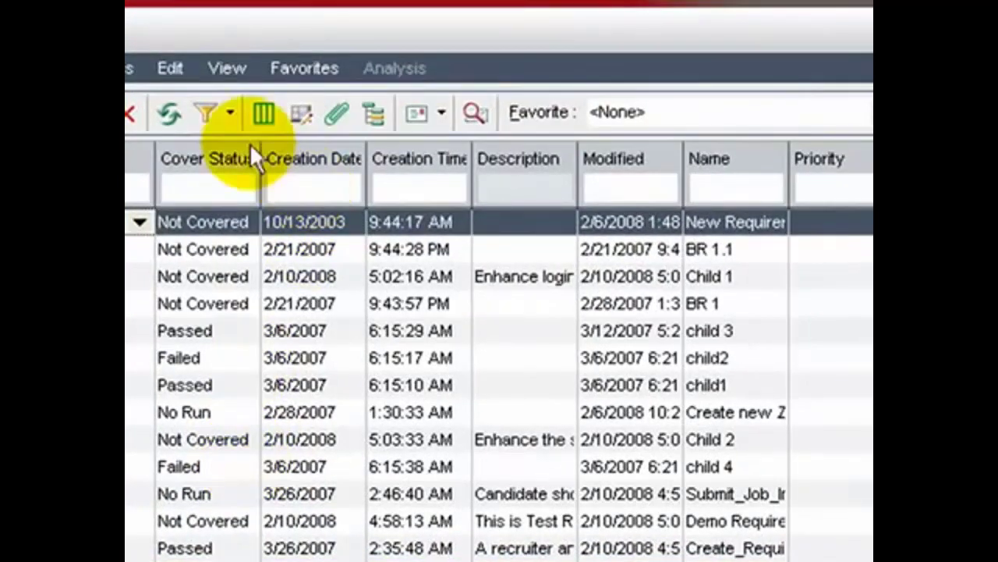
click(206, 115)
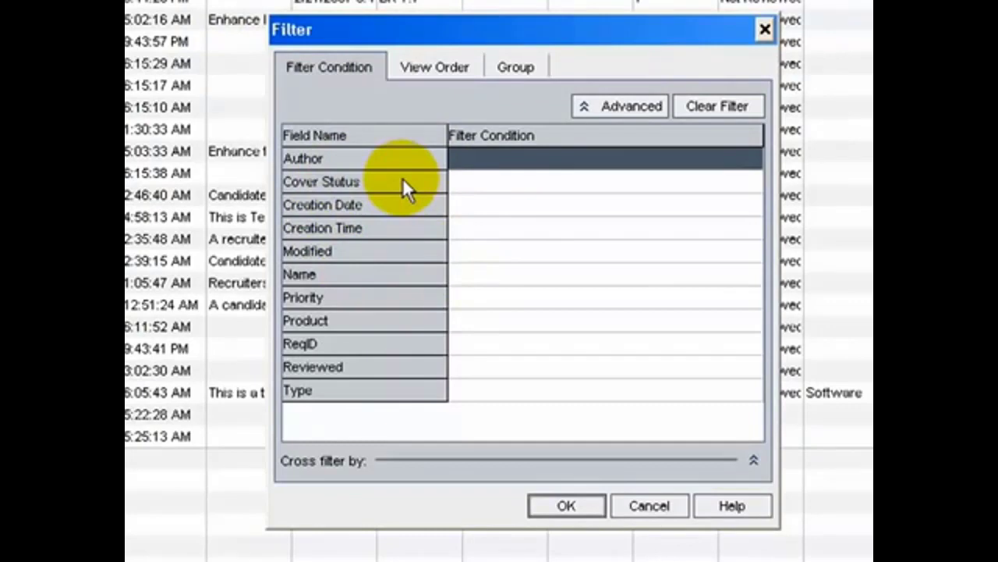
click(469, 204)
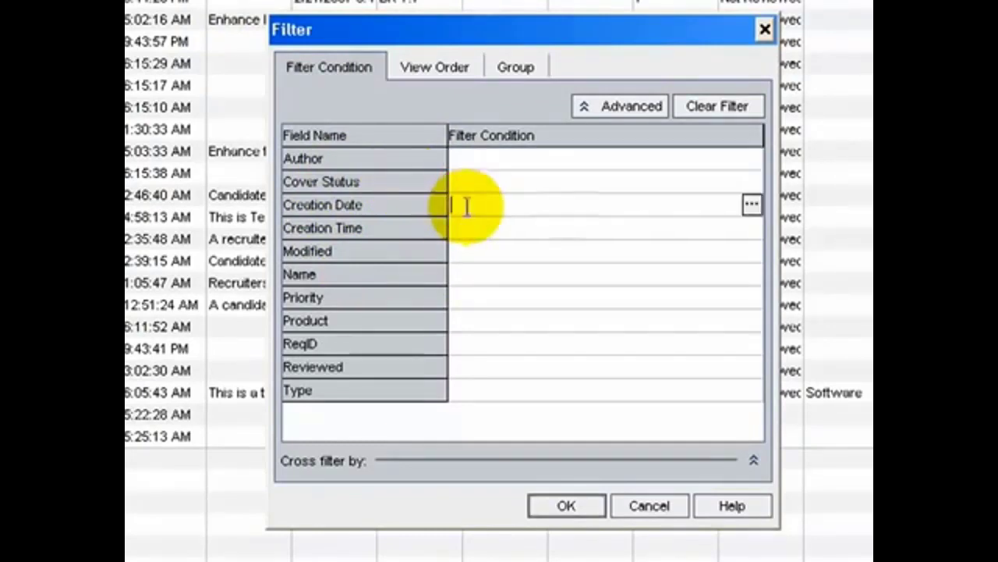
click(752, 202)
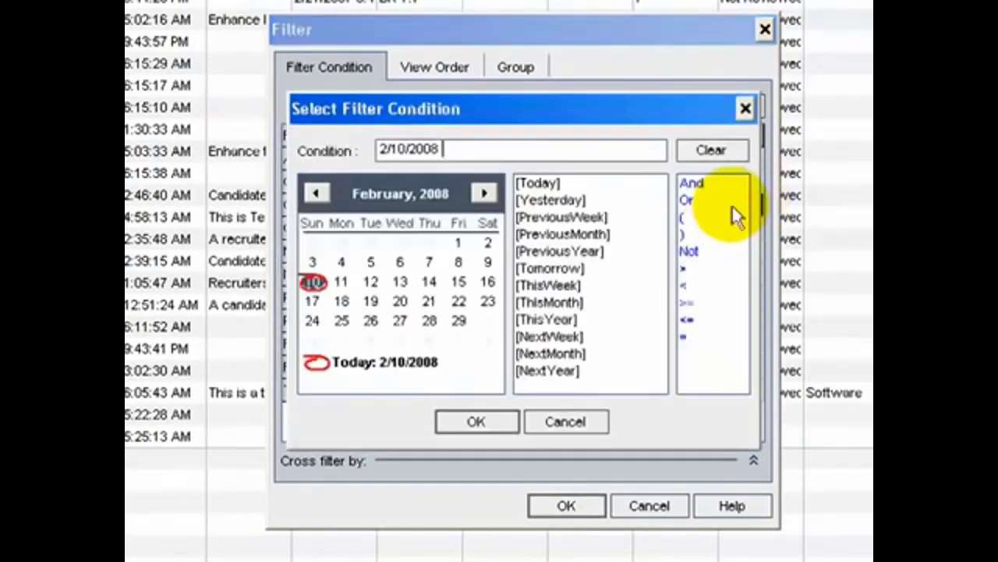
click(474, 423)
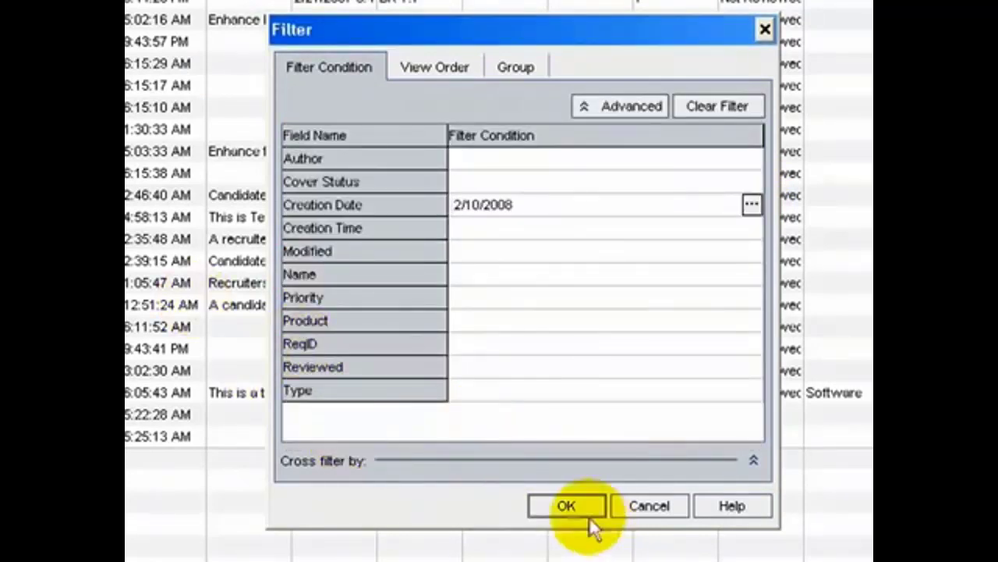
click(567, 506)
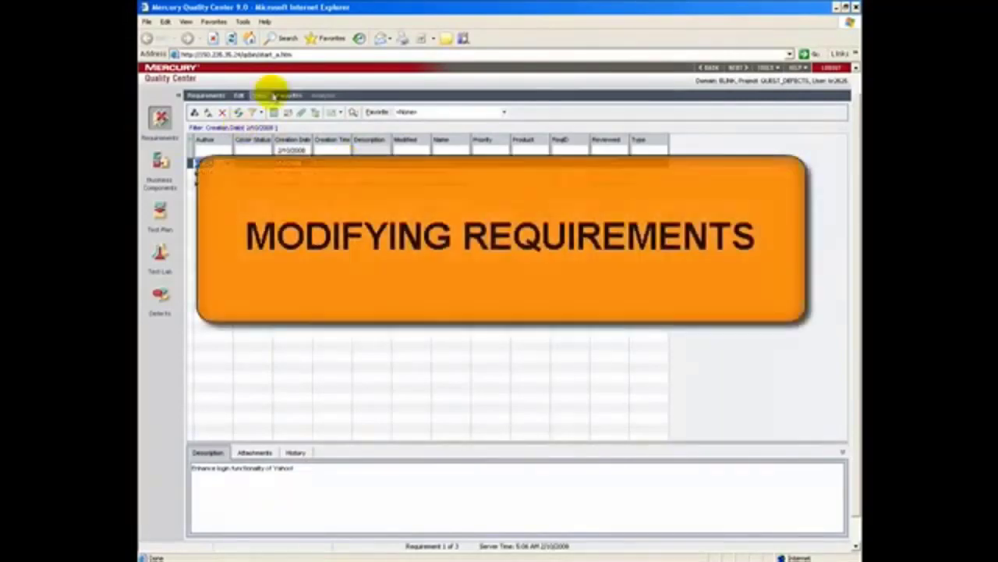
Step: Return to the Requirements Tree and copy the Child 2 requirement
click(260, 95)
click(282, 139)
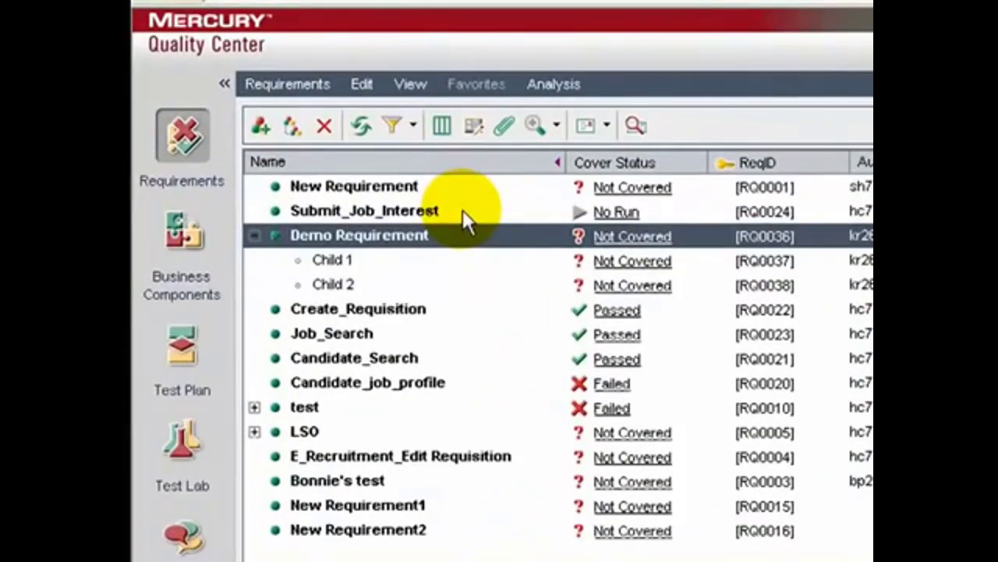
click(341, 282)
right_click(341, 281)
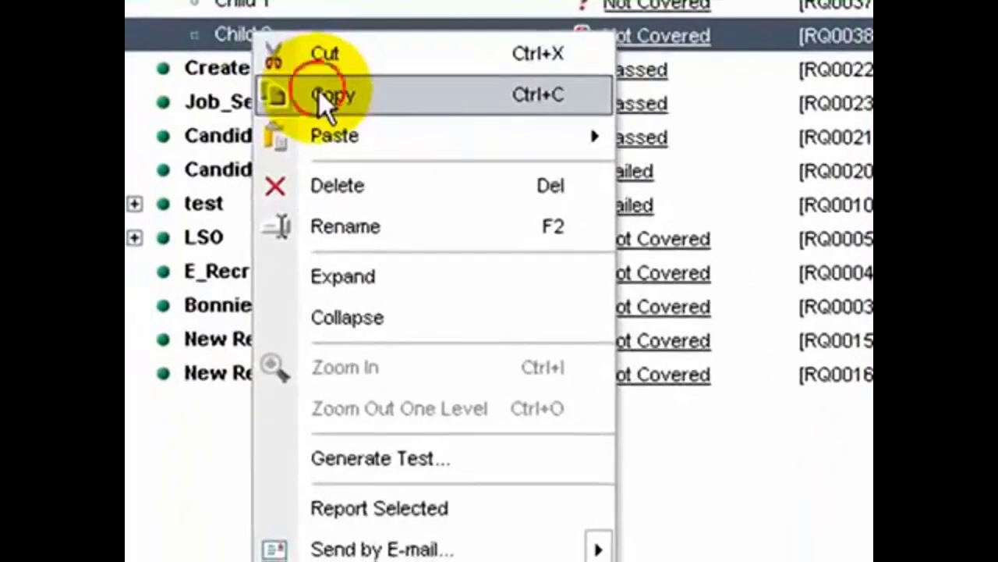
click(382, 323)
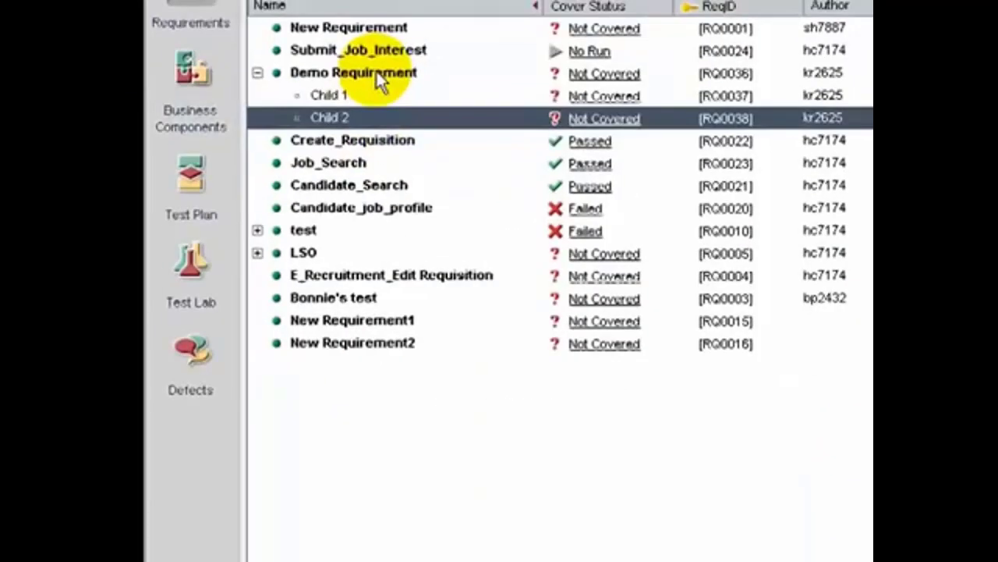
Step: Paste the copied requirement as a child of Demo Requirement and accept the duplicate name warning
click(377, 72)
right_click(376, 68)
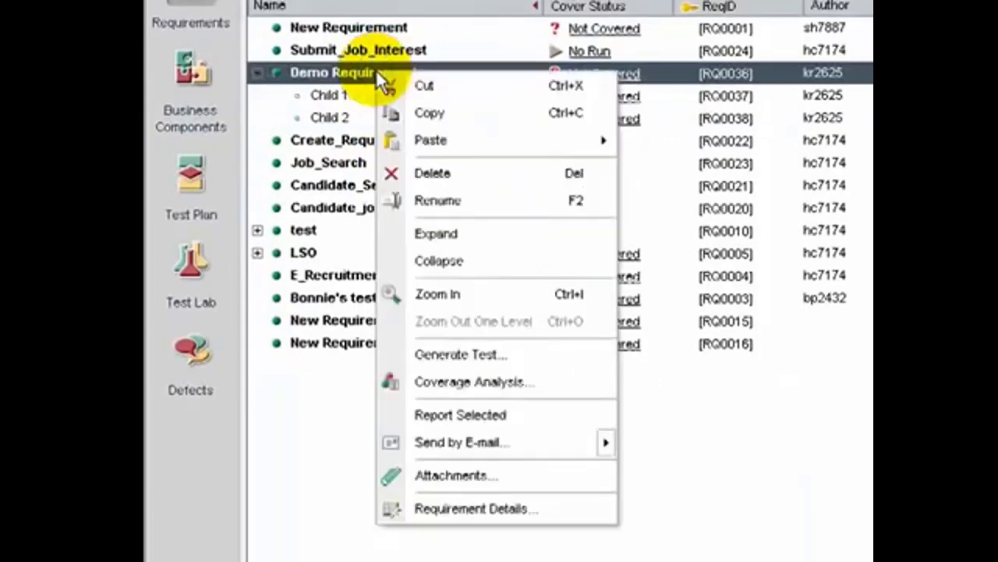
mouse_move(484, 133)
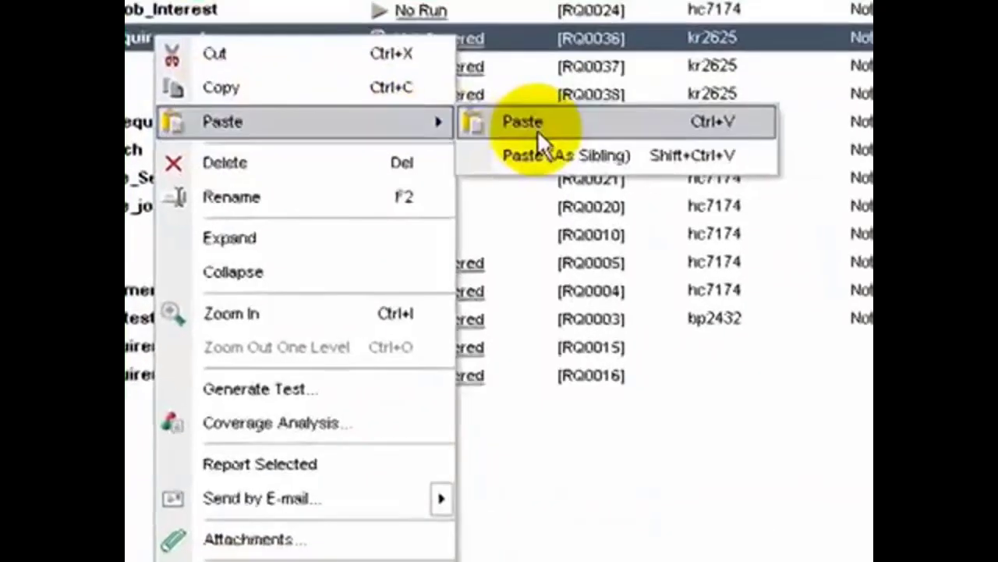
click(606, 131)
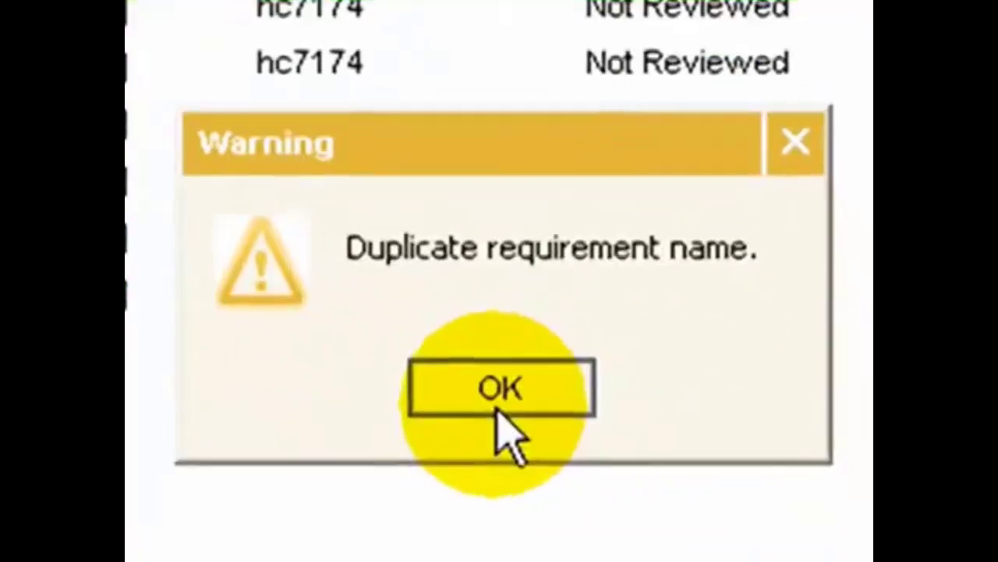
click(728, 431)
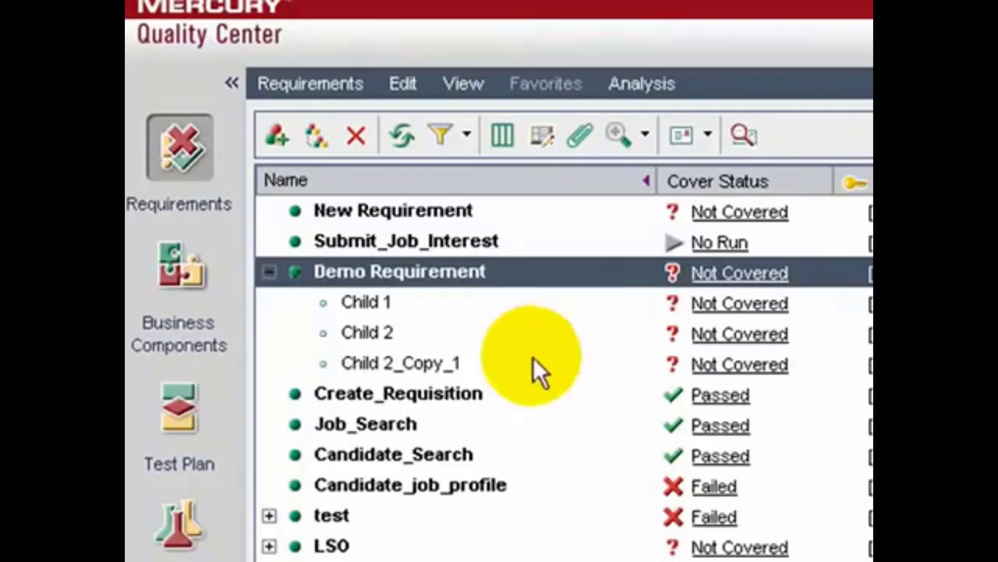
Step: Rename the copied requirement Child 2_Copy_1 under Demo Requirement to Child 3
click(436, 373)
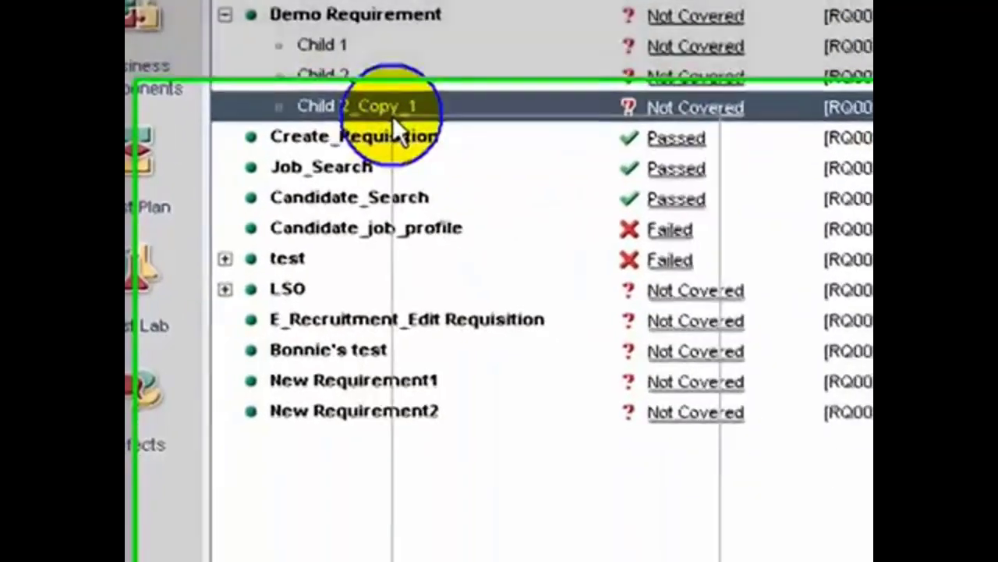
right_click(420, 265)
click(514, 444)
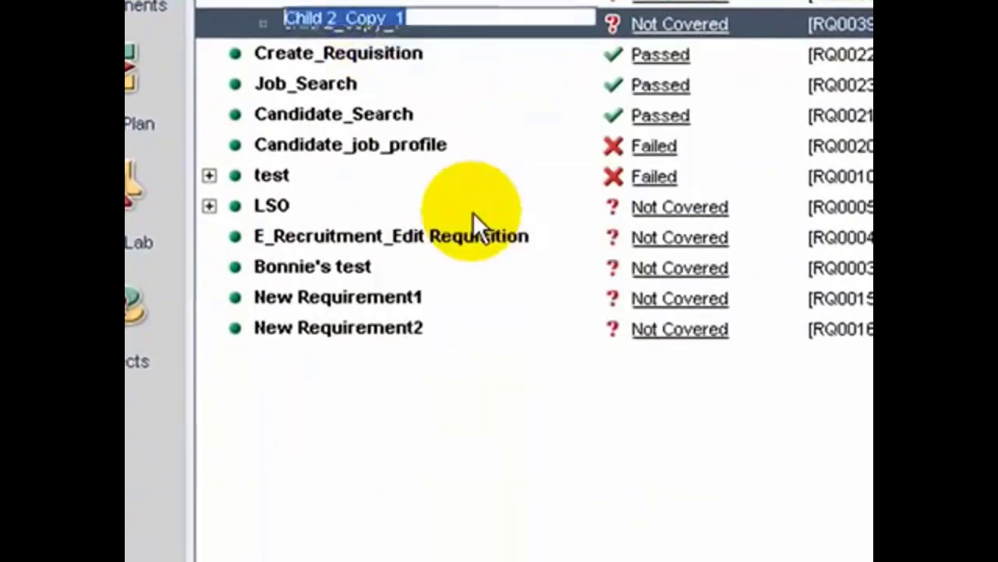
text(Chiuld)
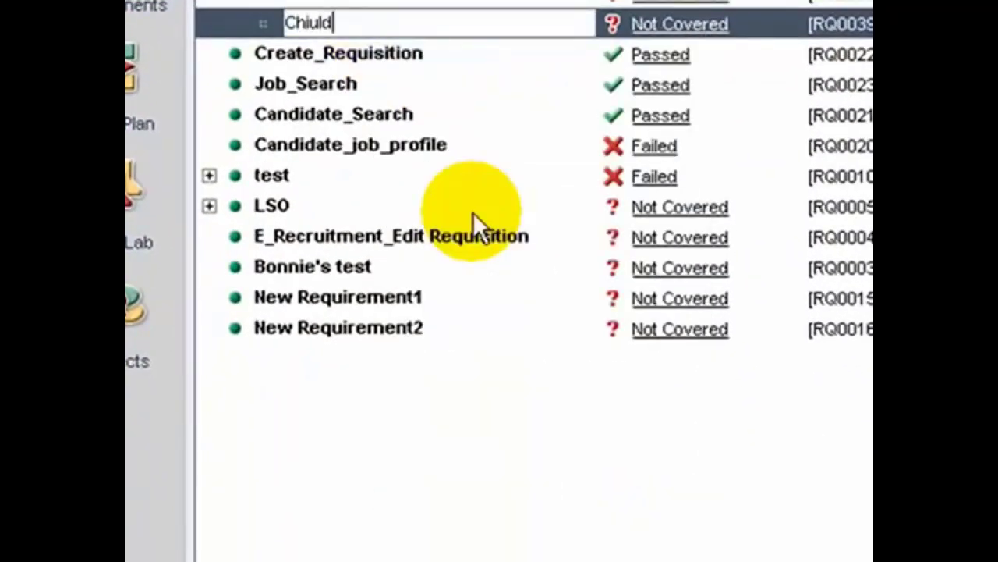
key(BackSpace)
key(BackSpace)
key(BackSpace)
text(ld)
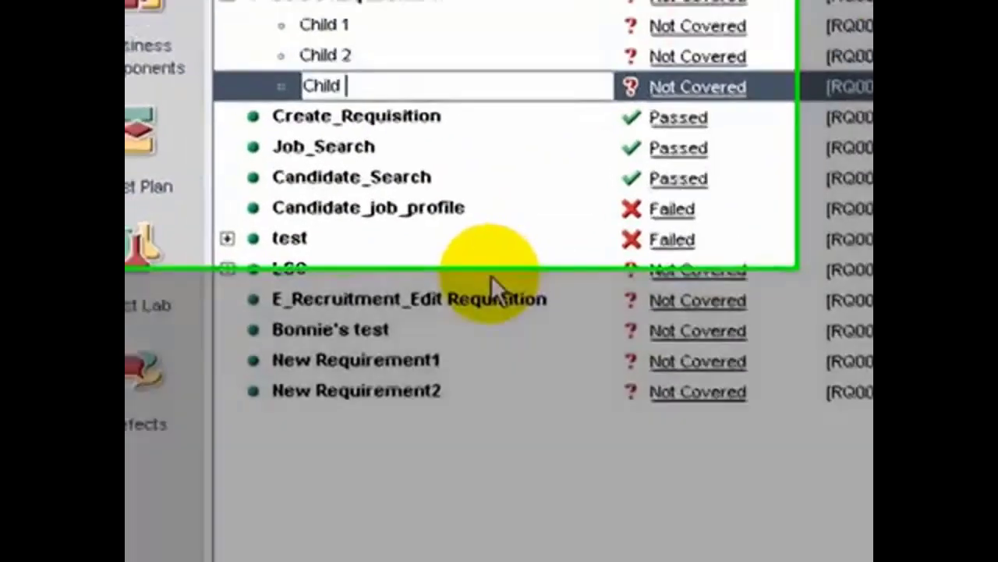
text( 3)
key(Return)
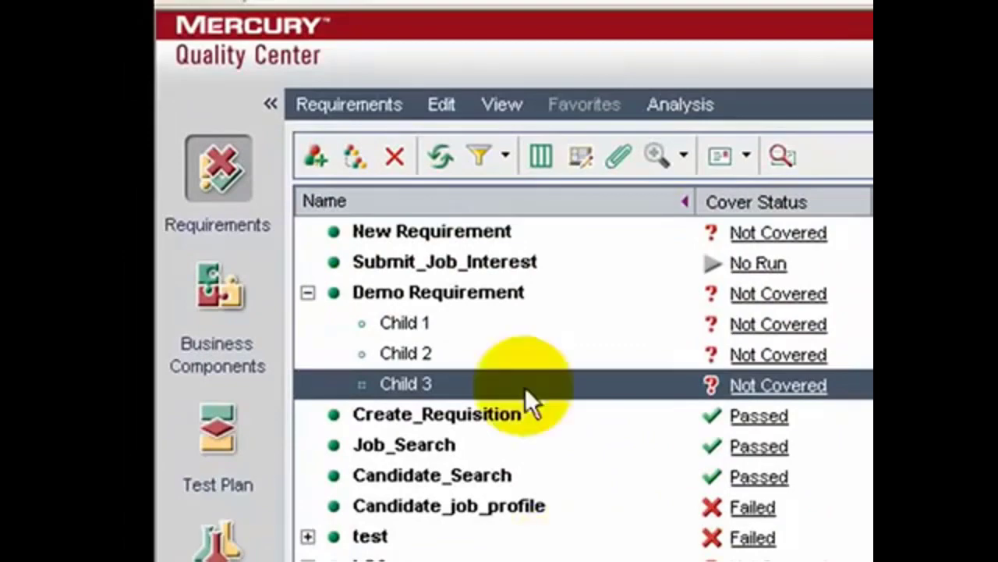
Step: Cut the Child 3 requirement, paste it as a child of New Requirement, and confirm the move
right_click(448, 384)
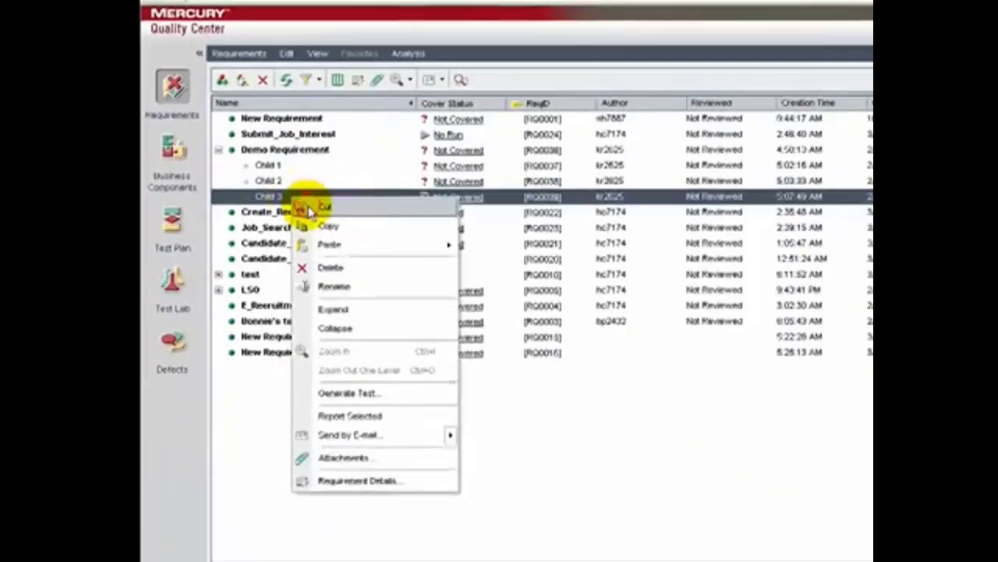
click(309, 209)
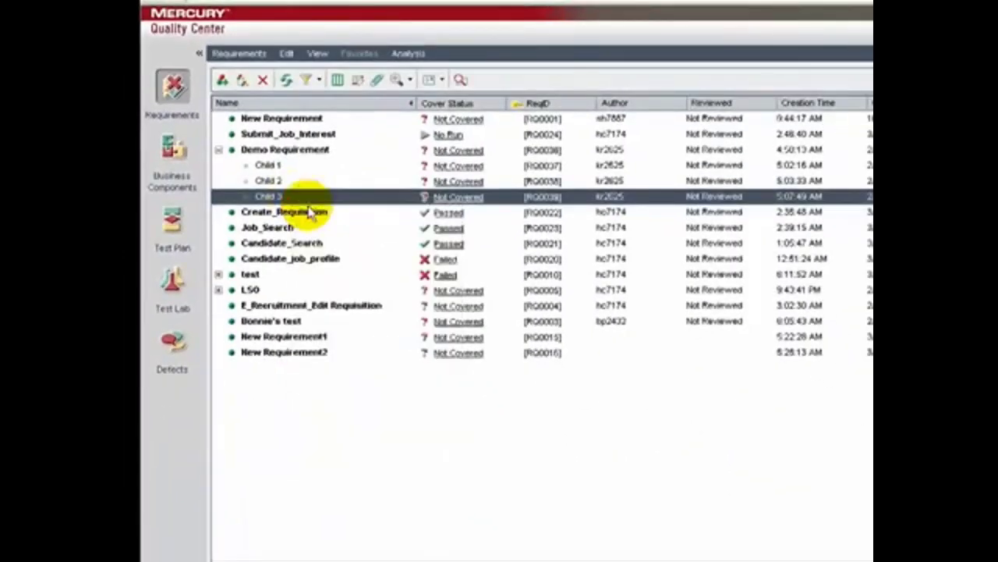
click(300, 121)
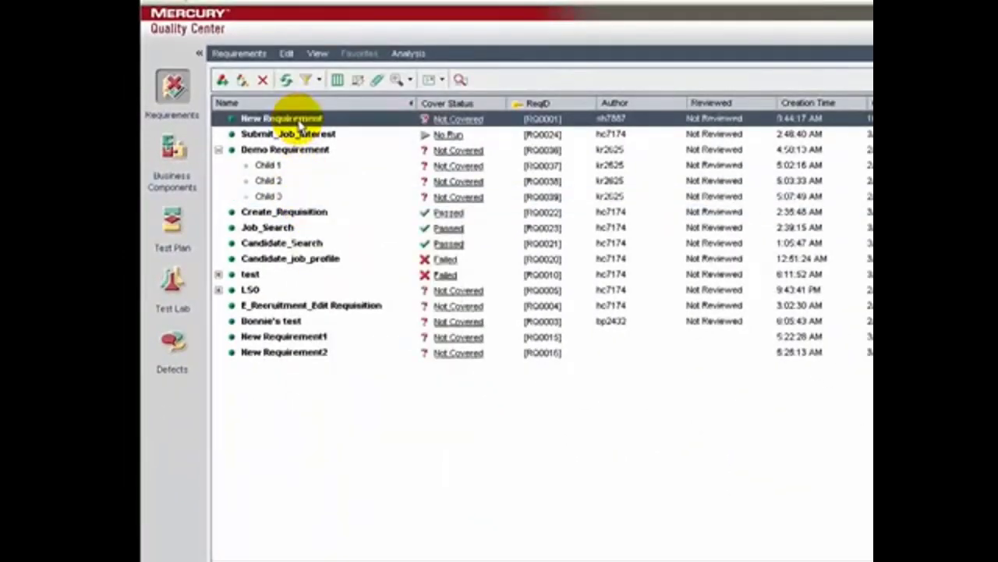
right_click(303, 121)
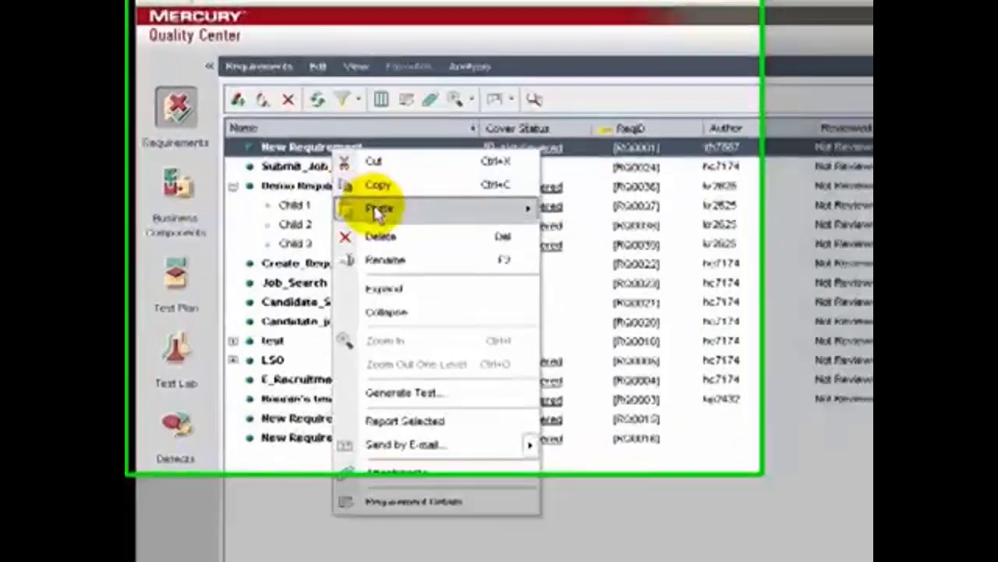
mouse_move(380, 209)
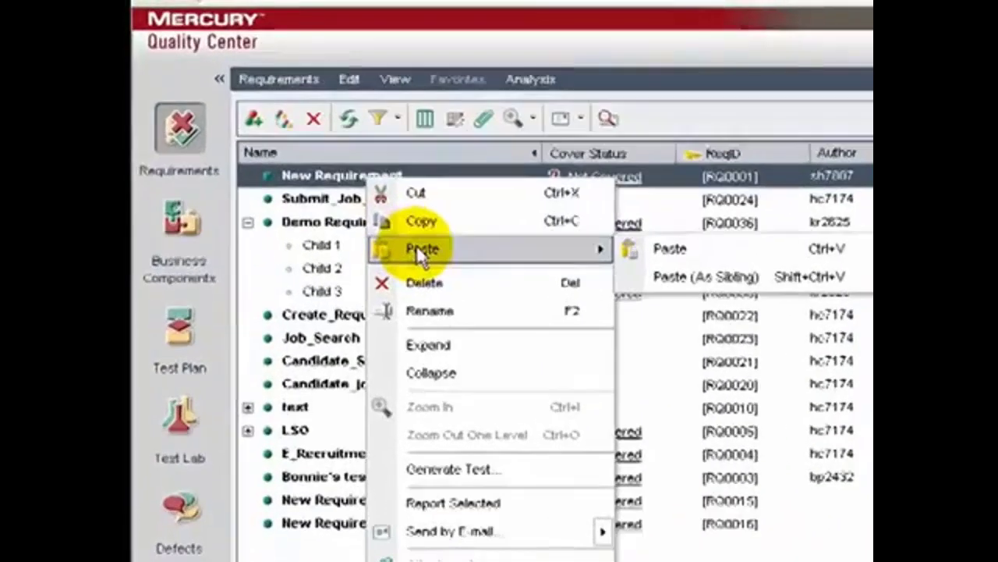
click(636, 245)
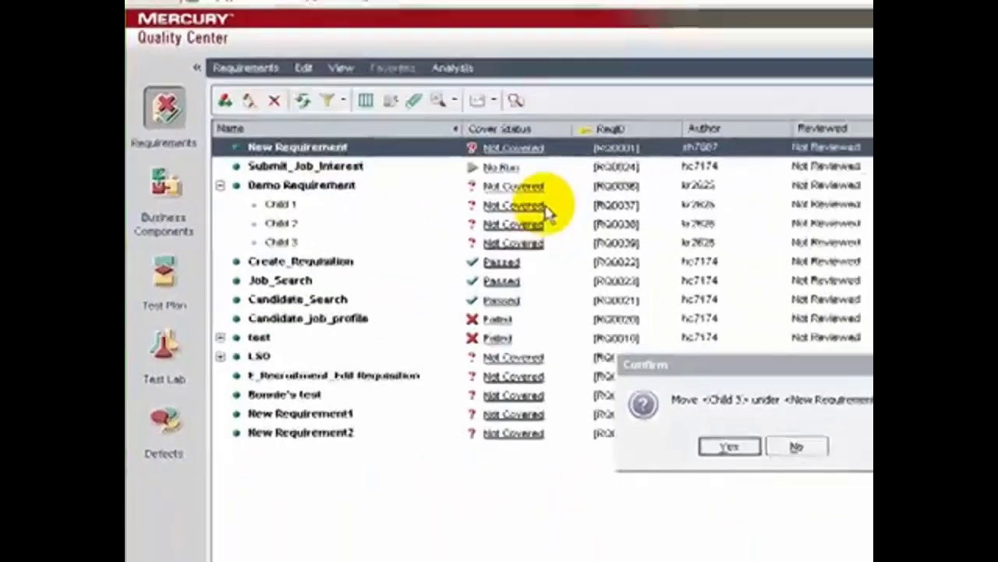
click(684, 415)
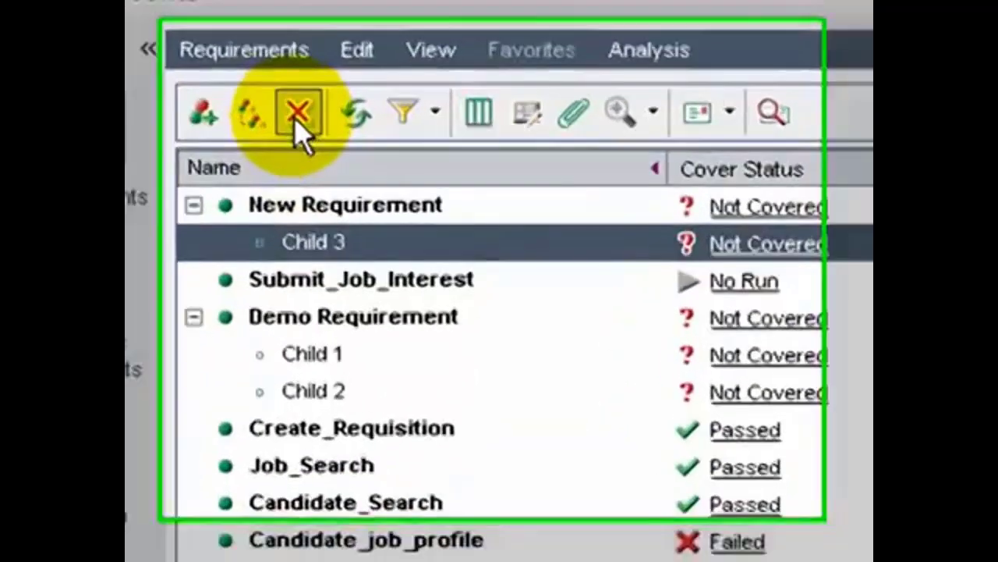
Step: Delete the Child 3 requirement from under New Requirement and accept the deletion
click(341, 134)
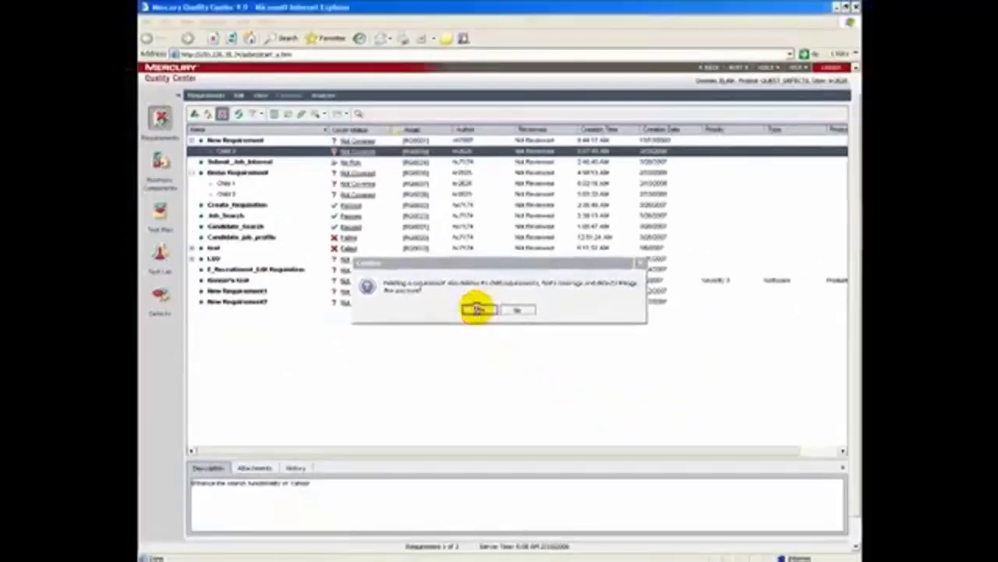
click(667, 444)
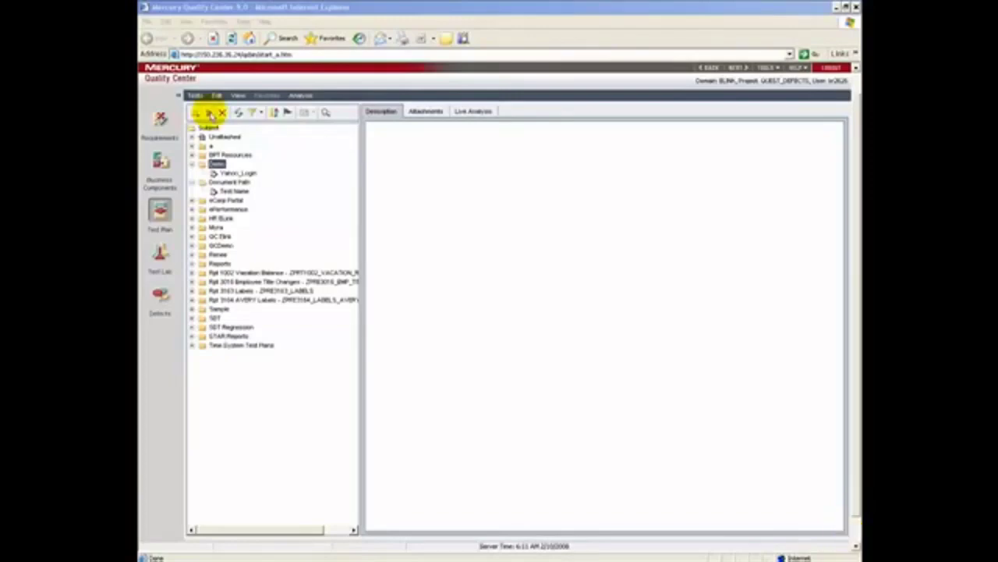
Step: Create a new MANUAL test named Yahoo_Search in the Demo folder of the test plan
click(208, 113)
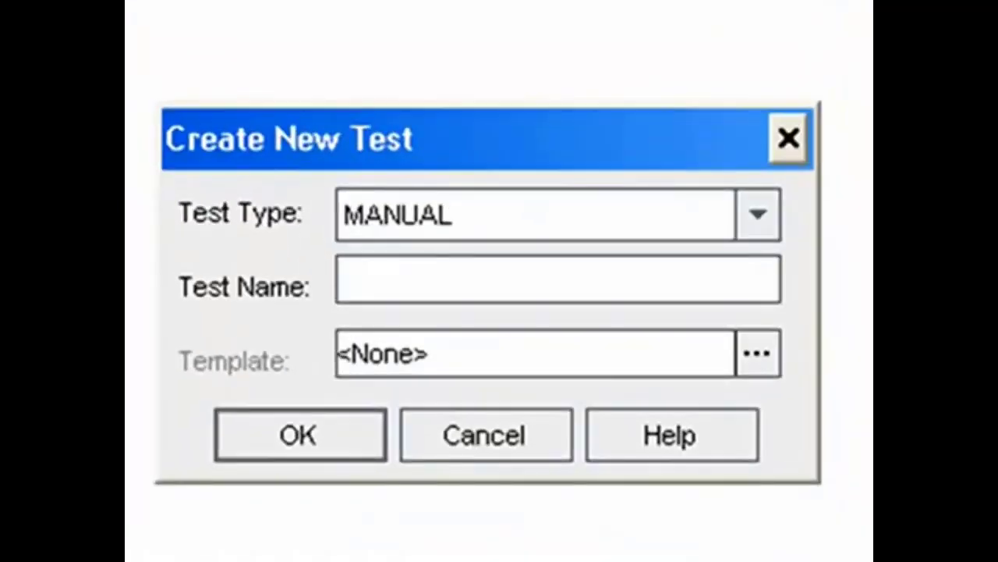
text(Yaho)
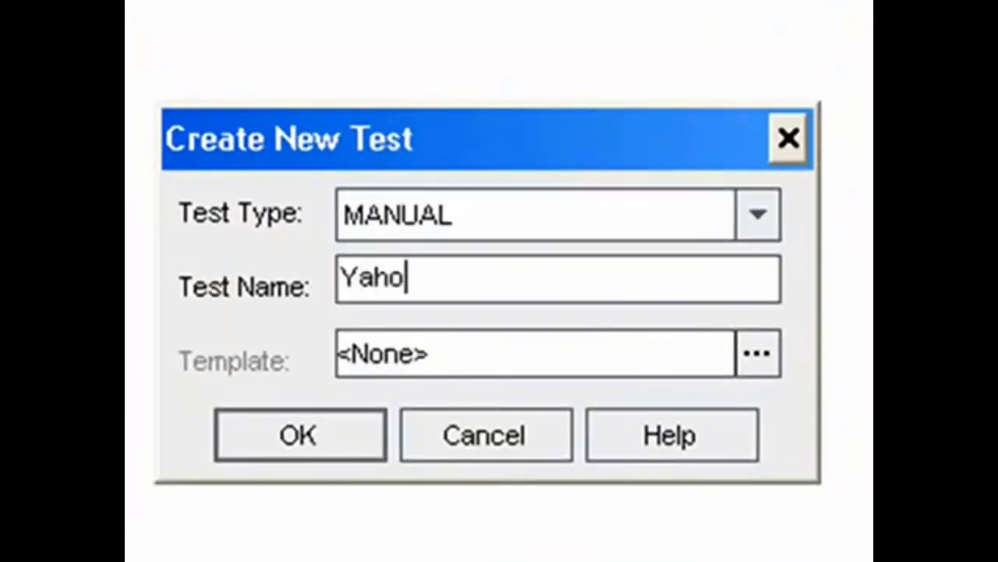
text(o_Sera)
key(BackSpace)
key(BackSpace)
text(arc)
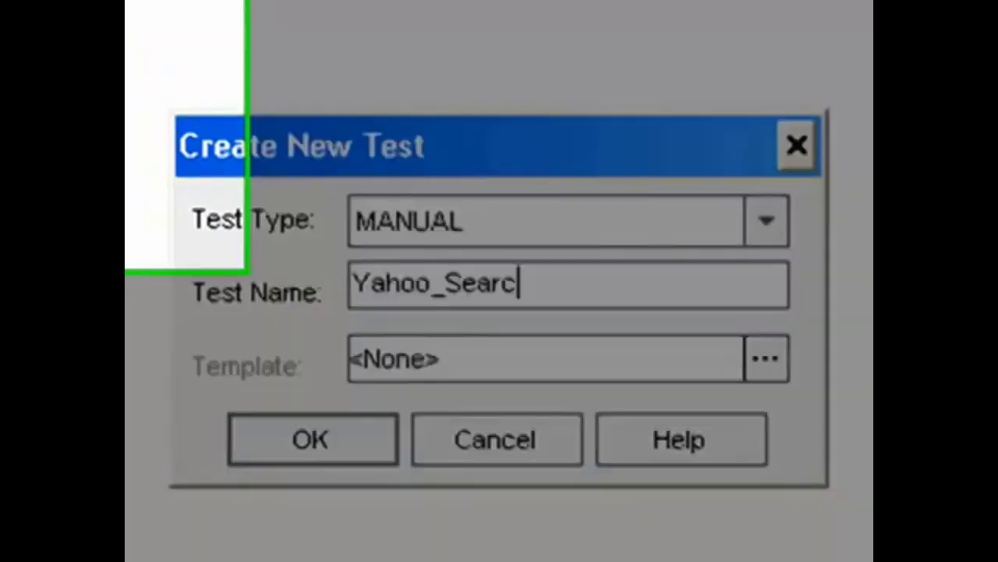
text(h)
key(Return)
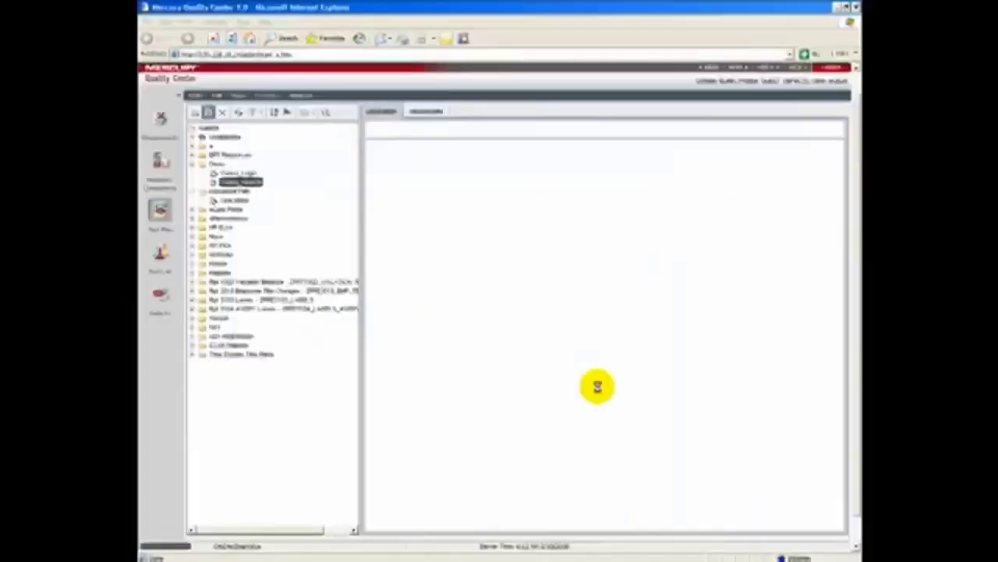
Step: Copy design Step 1 from the Yahoo_Login test and paste it into the design steps of Yahoo_Search
click(376, 292)
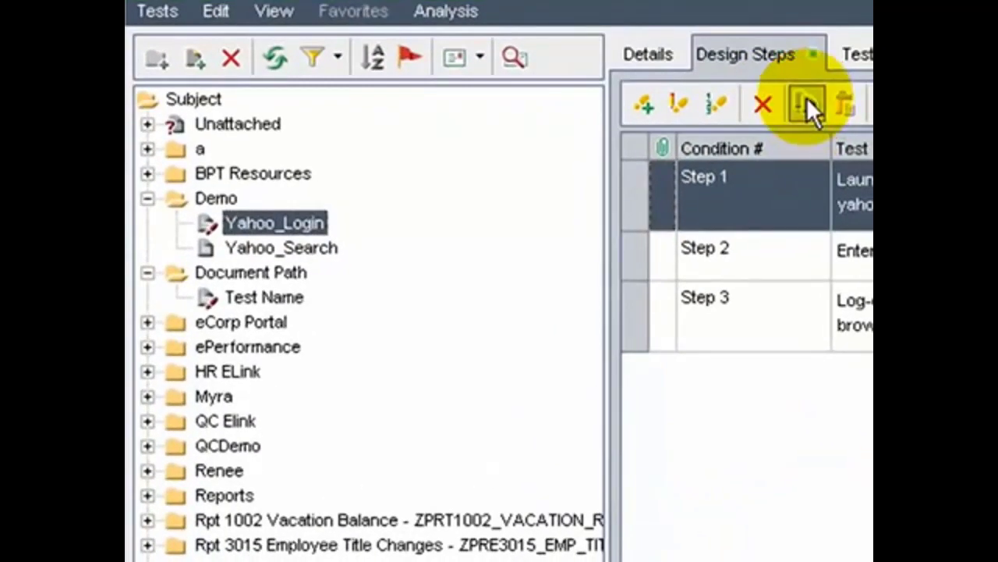
click(331, 222)
click(317, 245)
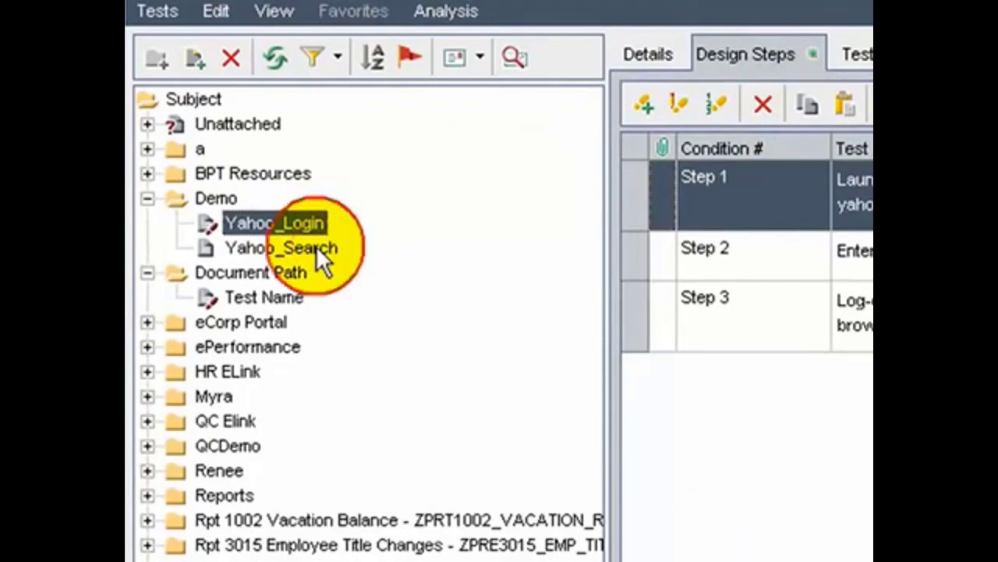
click(656, 177)
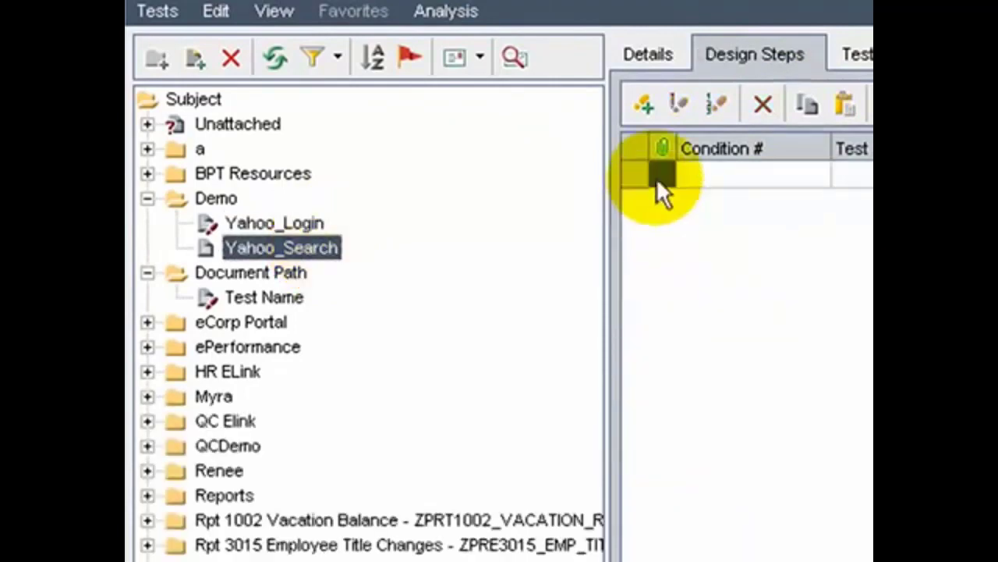
click(840, 100)
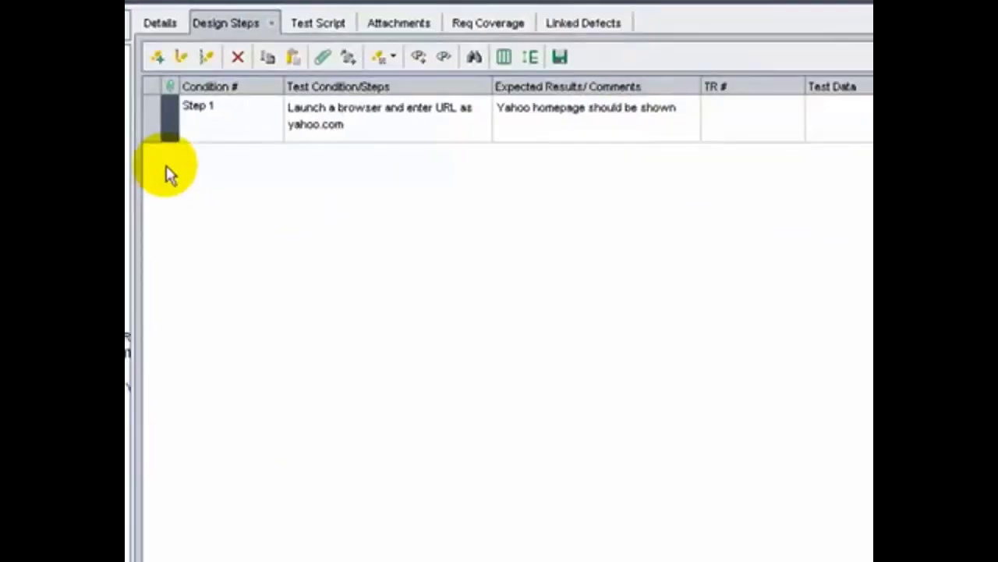
Step: Add design Step 2 to Yahoo_Search with the test condition "Enter search Keyword and click the search button"
click(156, 58)
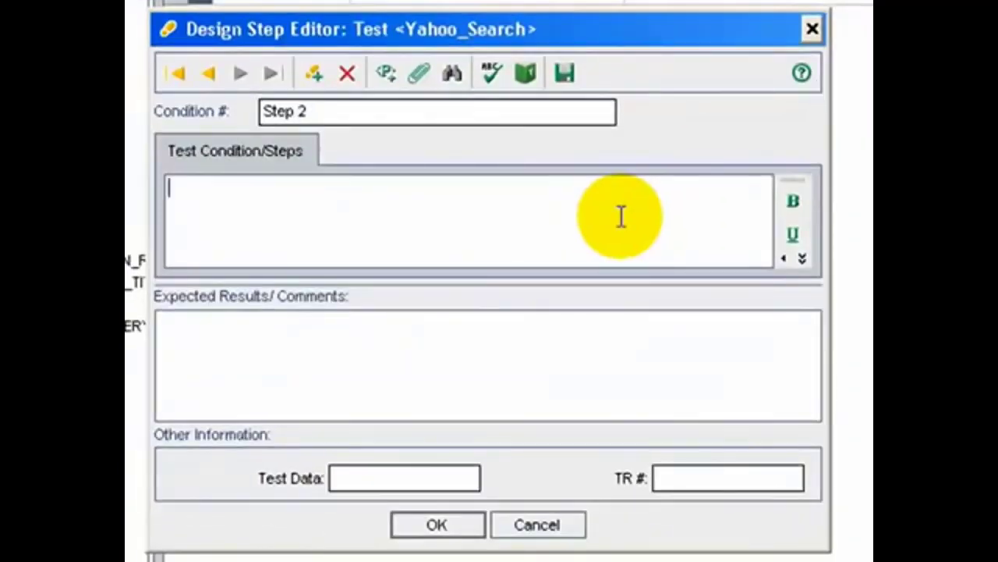
click(622, 217)
text(Enter search )
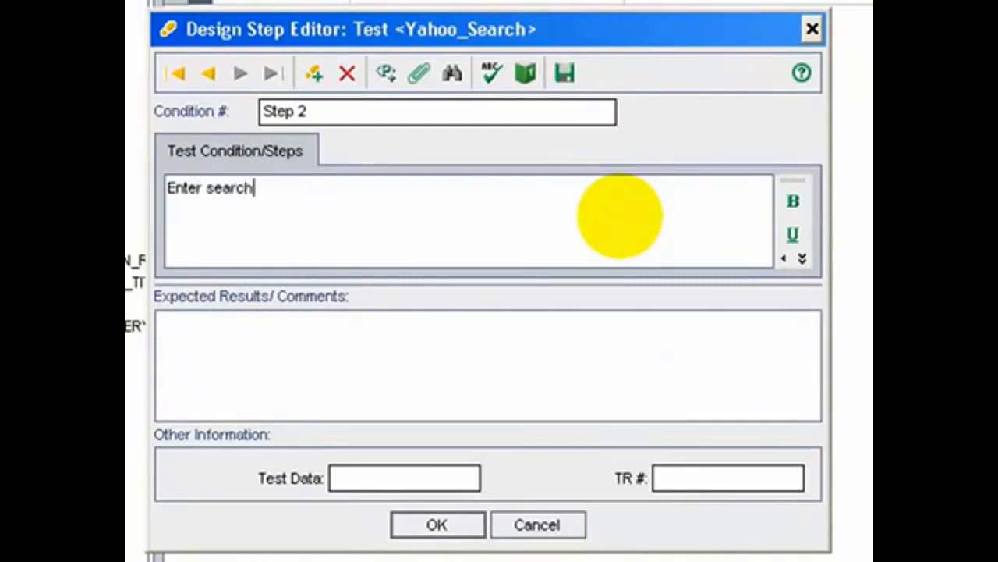
text(Keyword)
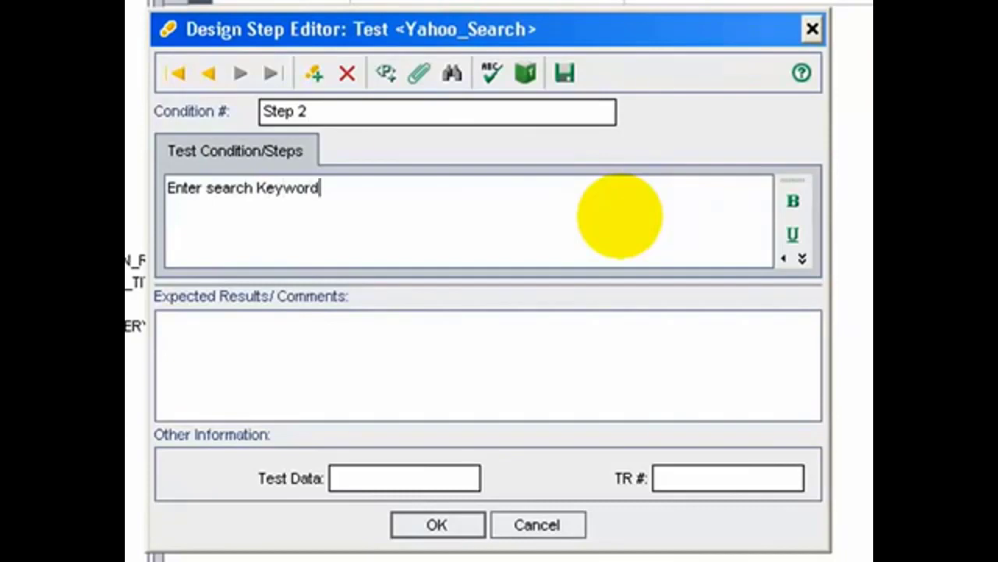
text( and click)
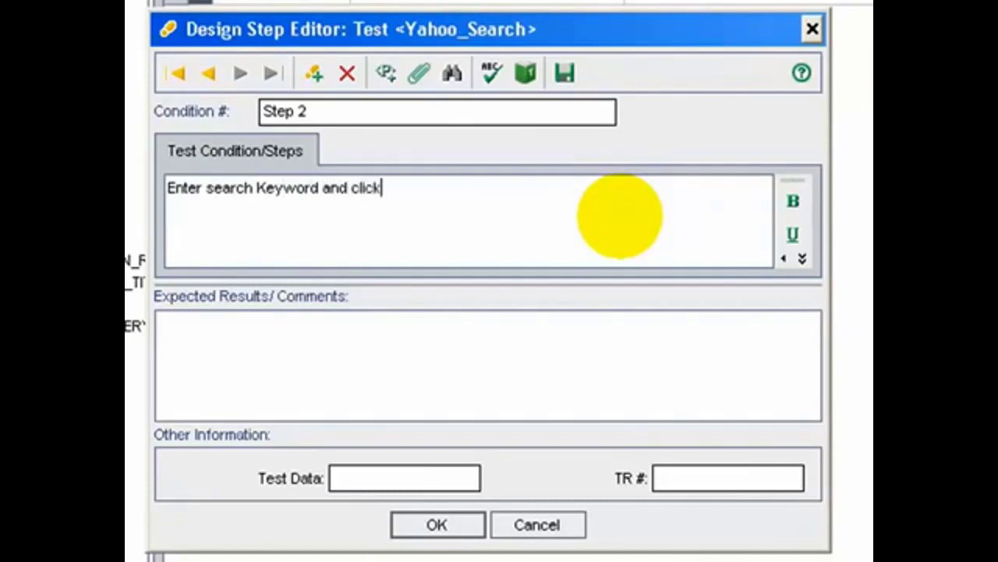
text( the search butoonm)
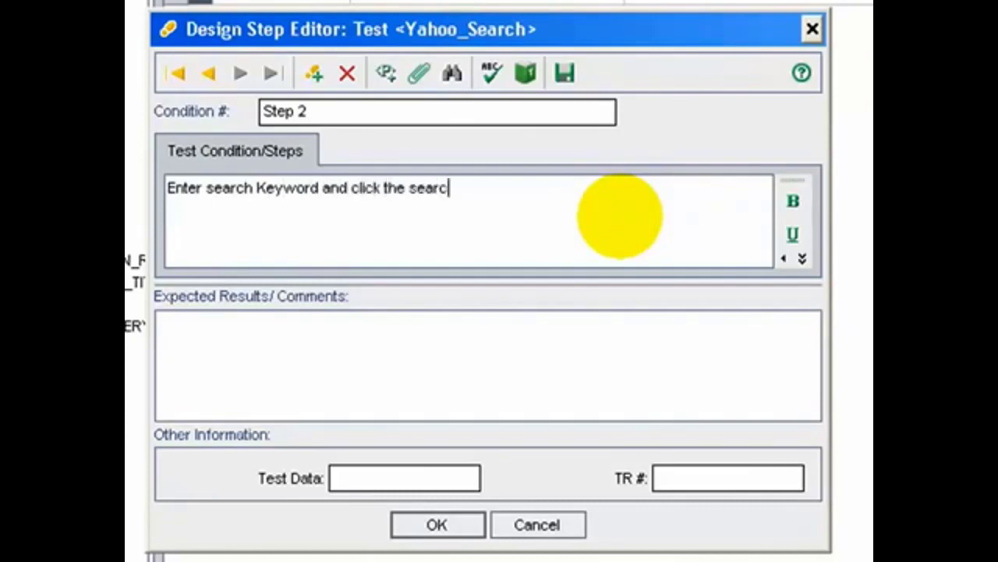
key(BackSpace)
key(BackSpace)
key(BackSpace)
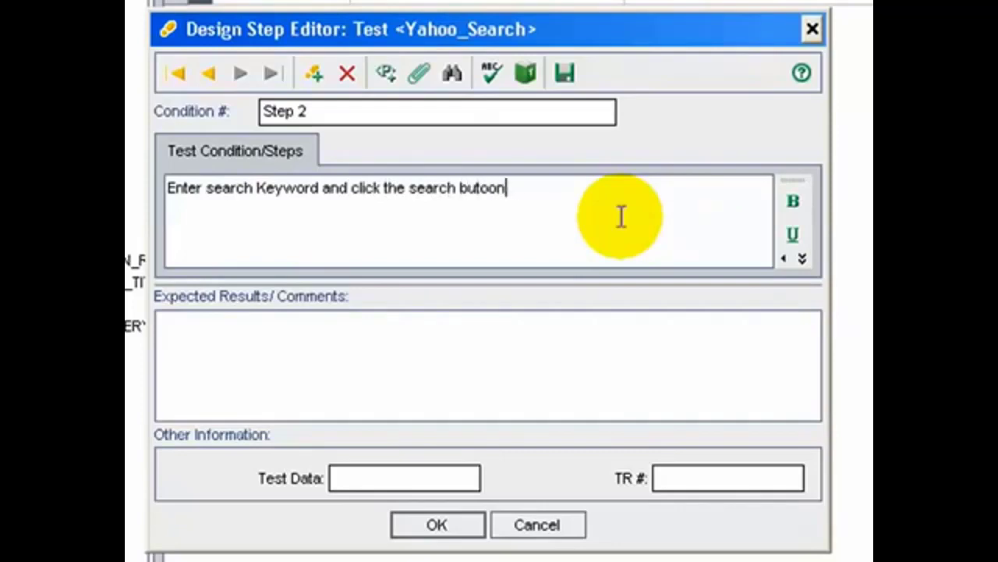
text(n)
key(Tab)
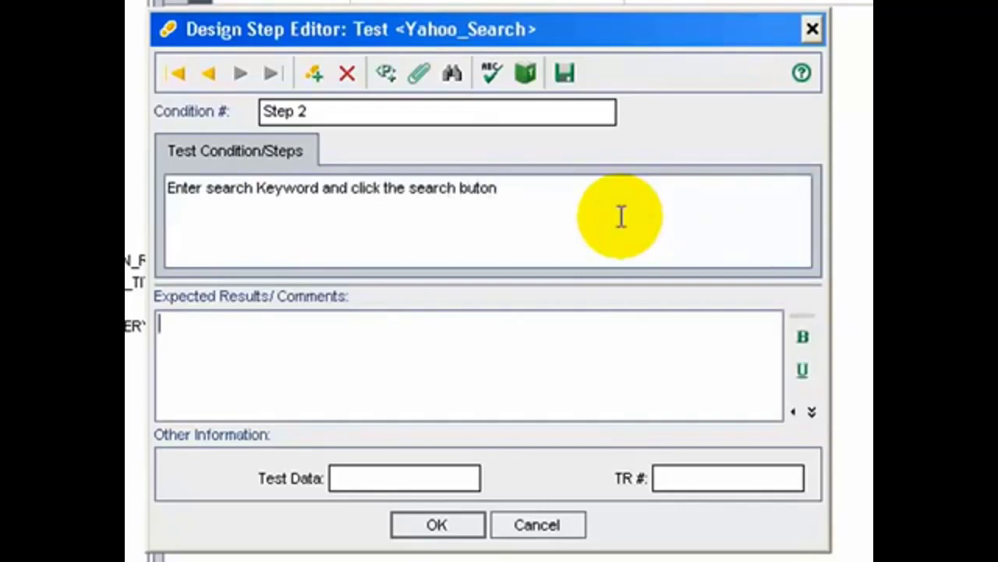
click(476, 188)
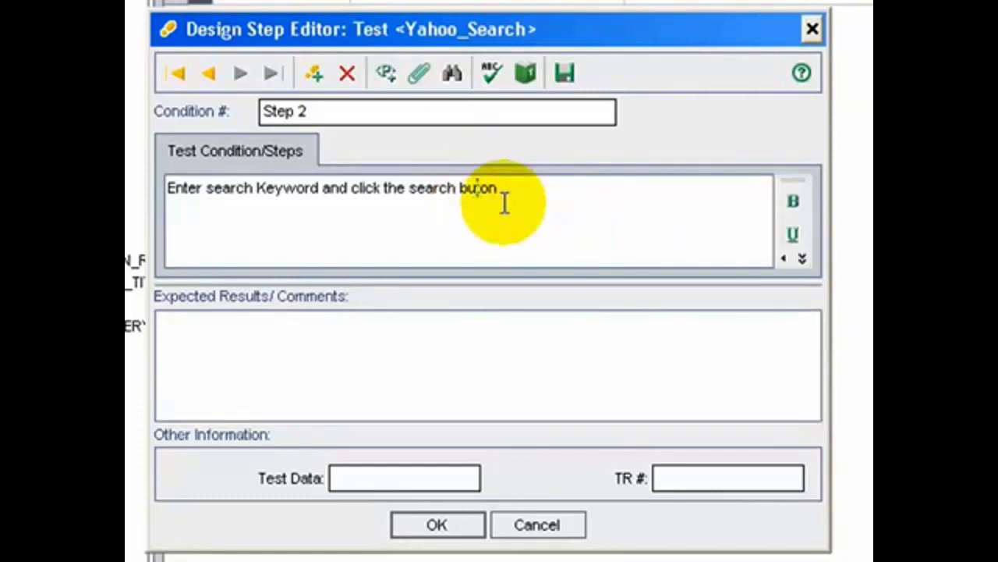
text(t)
Step: Set Step 2's expected result to "Keyword can be entered and button can be pressed" and save the design step
click(473, 338)
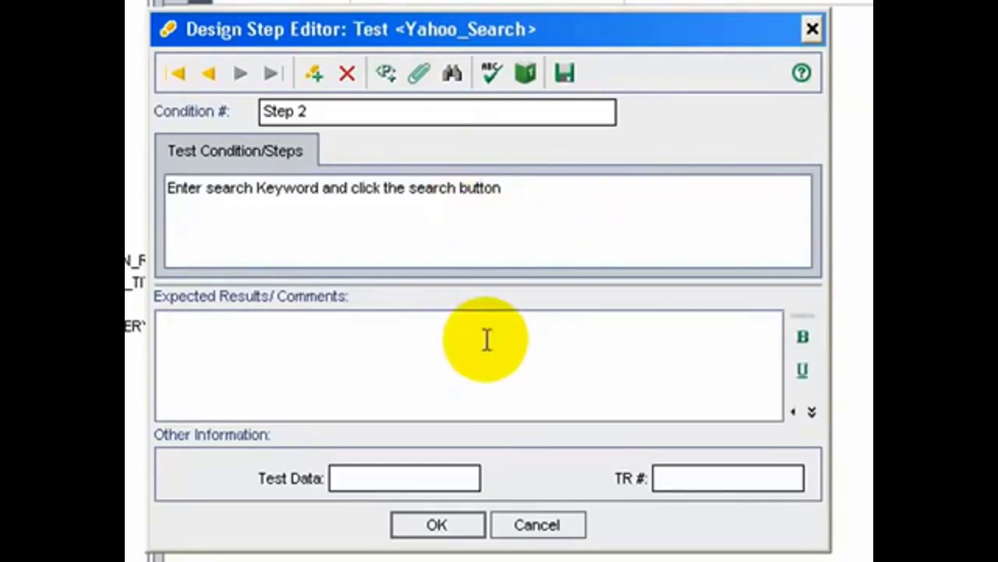
text(Keyword )
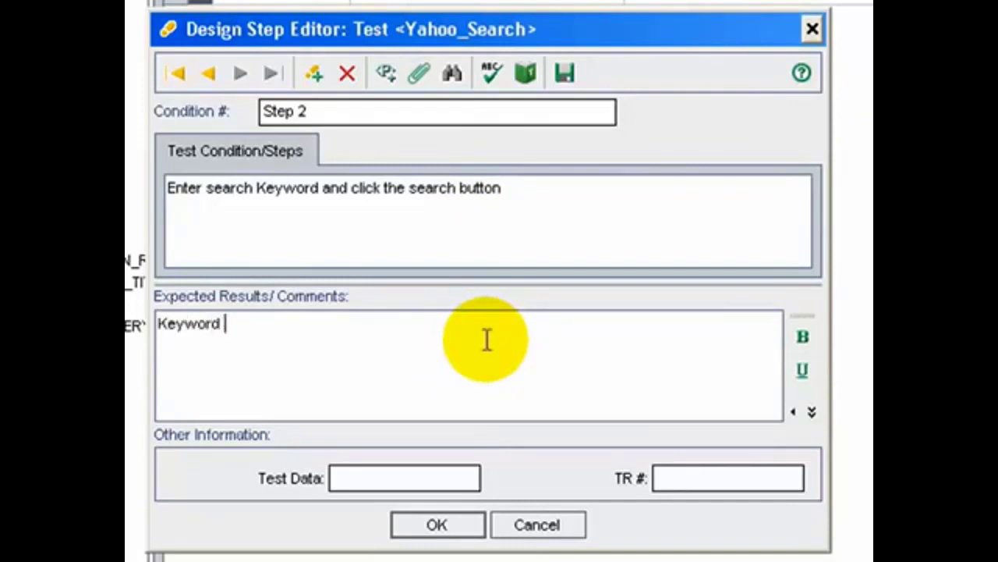
text(can be enter)
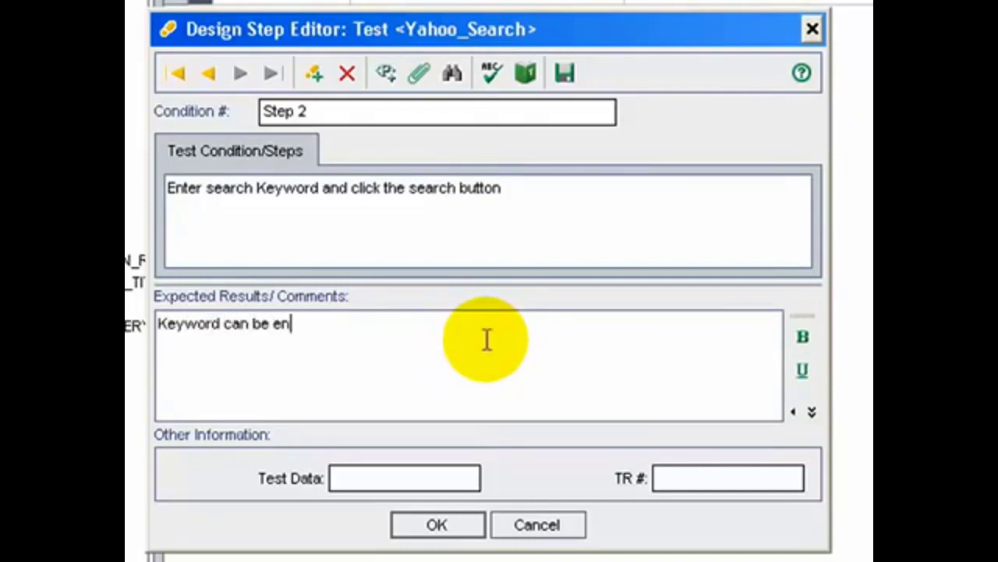
text(ed and butto)
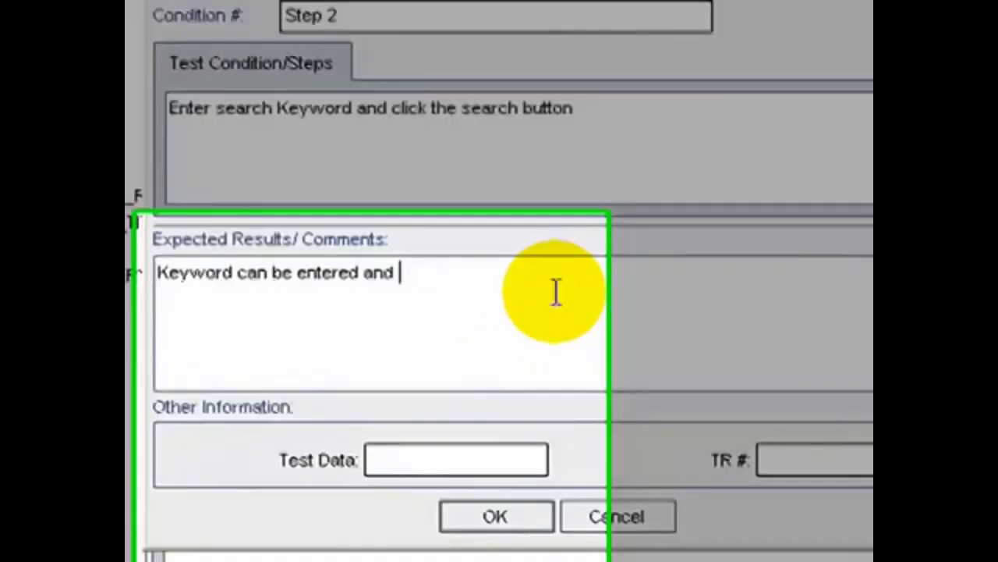
text(n can be pr)
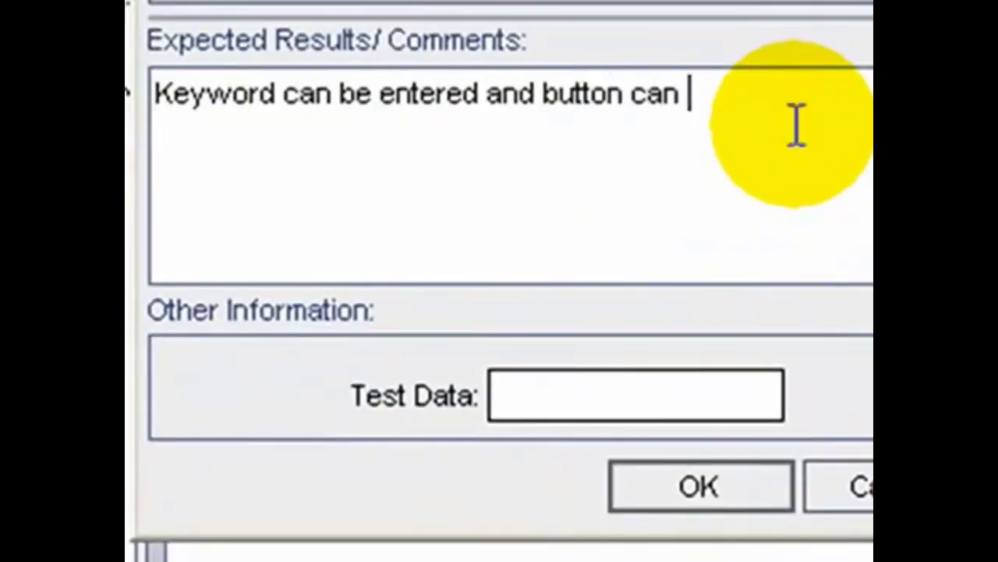
text(essed)
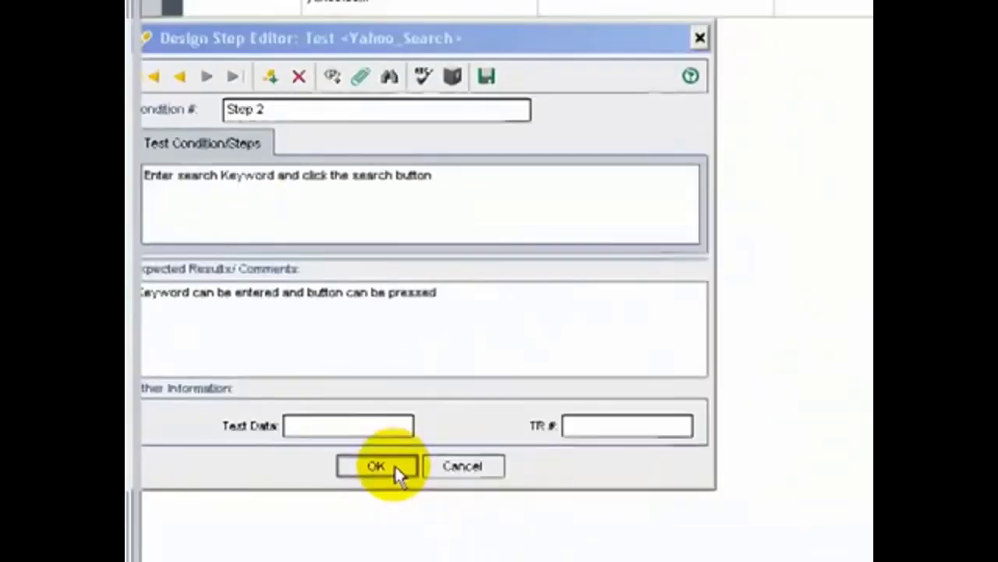
click(590, 479)
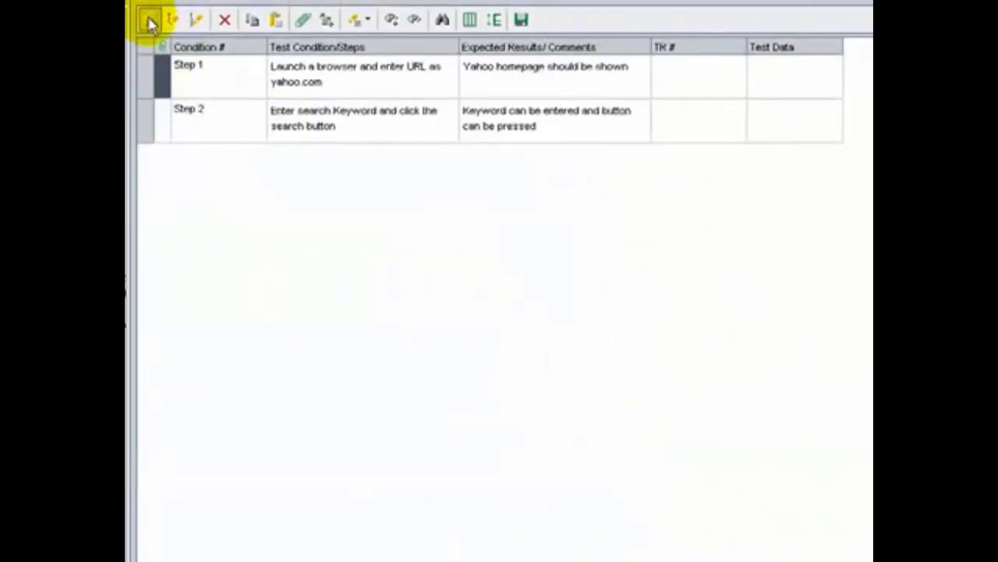
Step: Add design Step 3 to Yahoo_Search with the test condition "Verify whether search results are displayed"
click(150, 22)
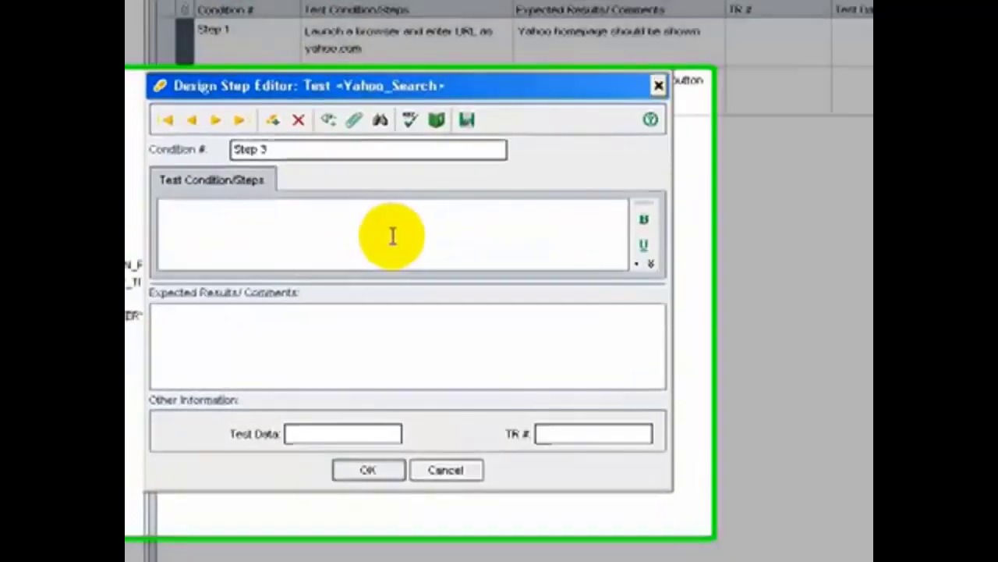
click(393, 236)
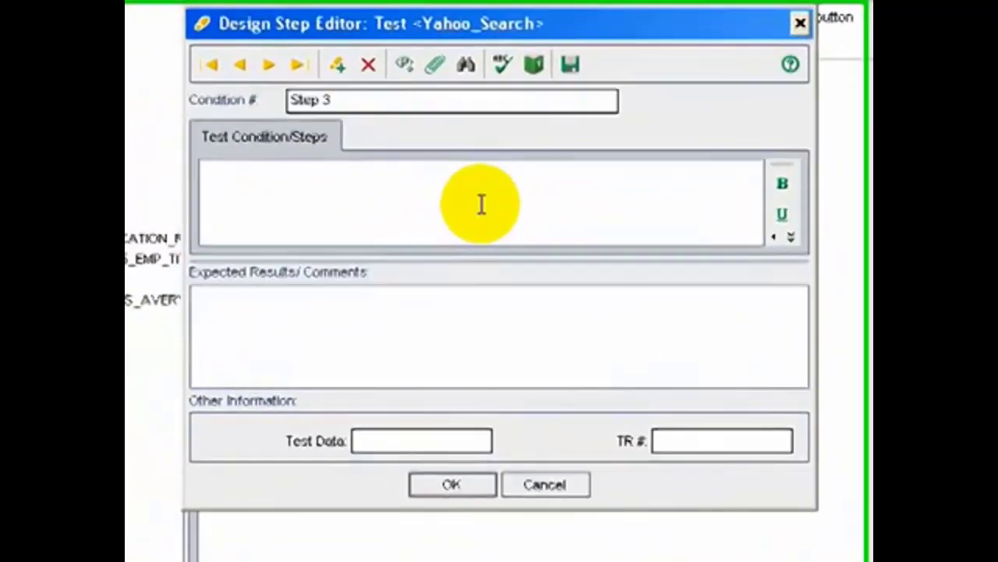
text(Verify )
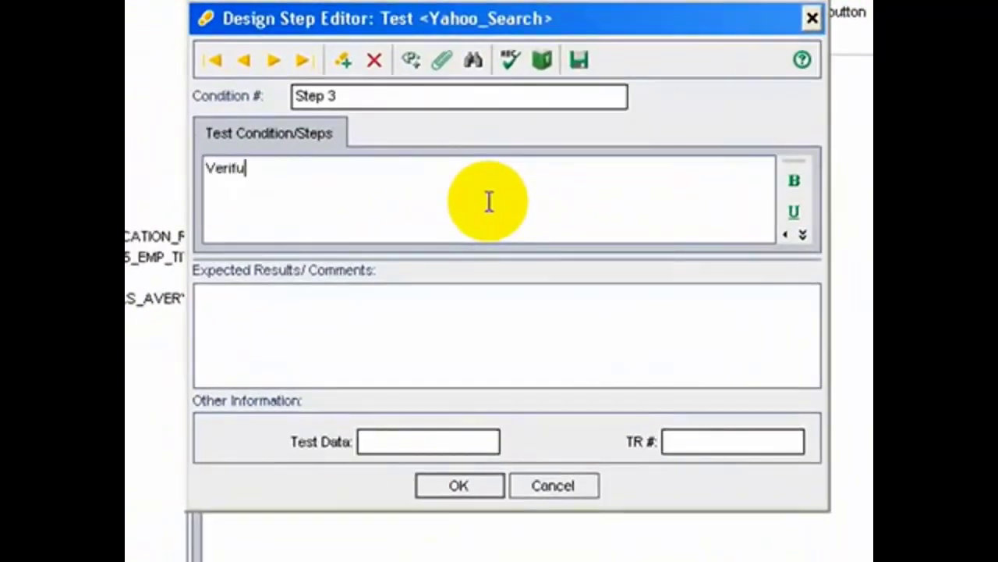
text(whther)
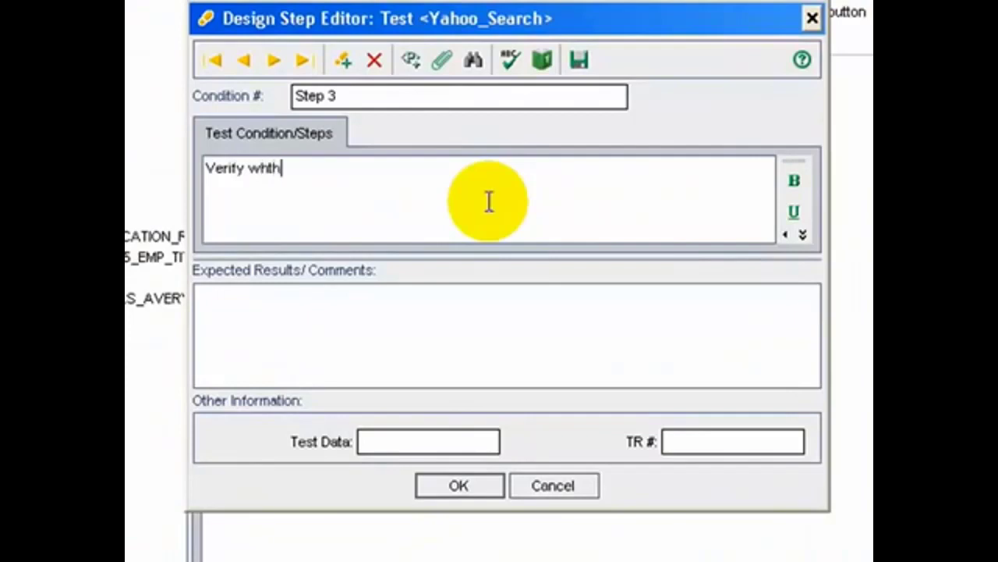
key(BackSpace)
key(BackSpace)
key(BackSpace)
key(BackSpace)
text(ether ser)
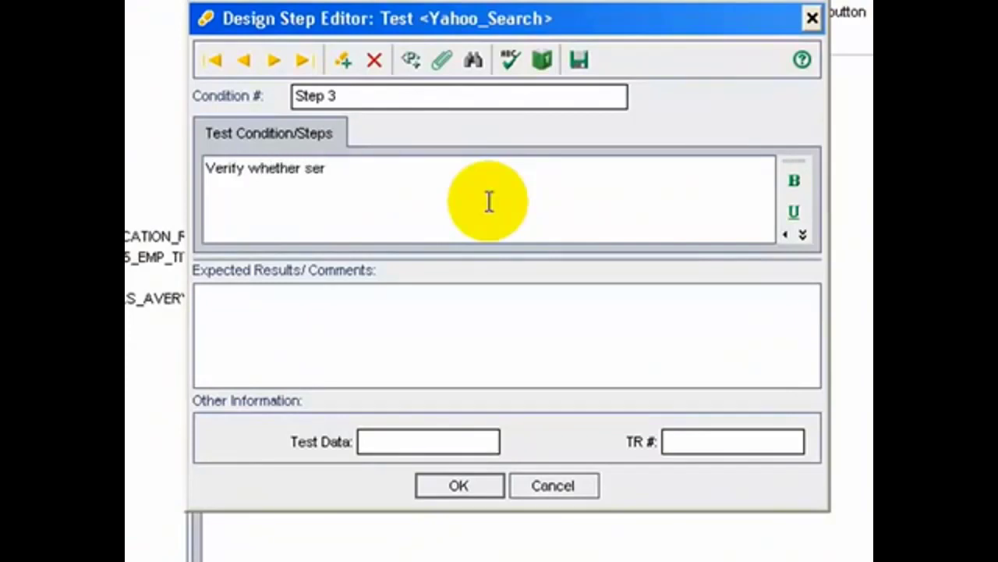
text(arch results are su)
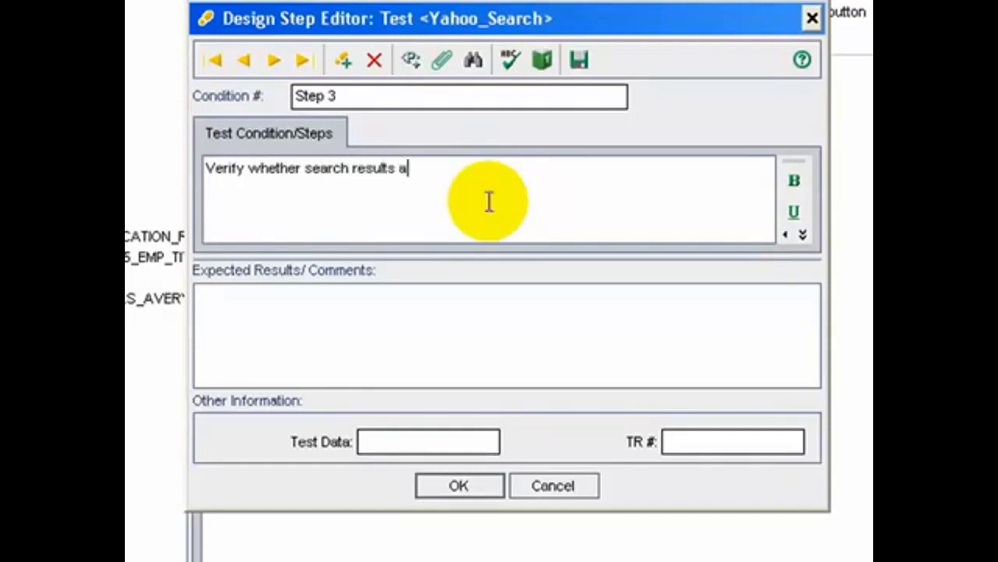
key(BackSpace)
key(BackSpace)
text(displayed)
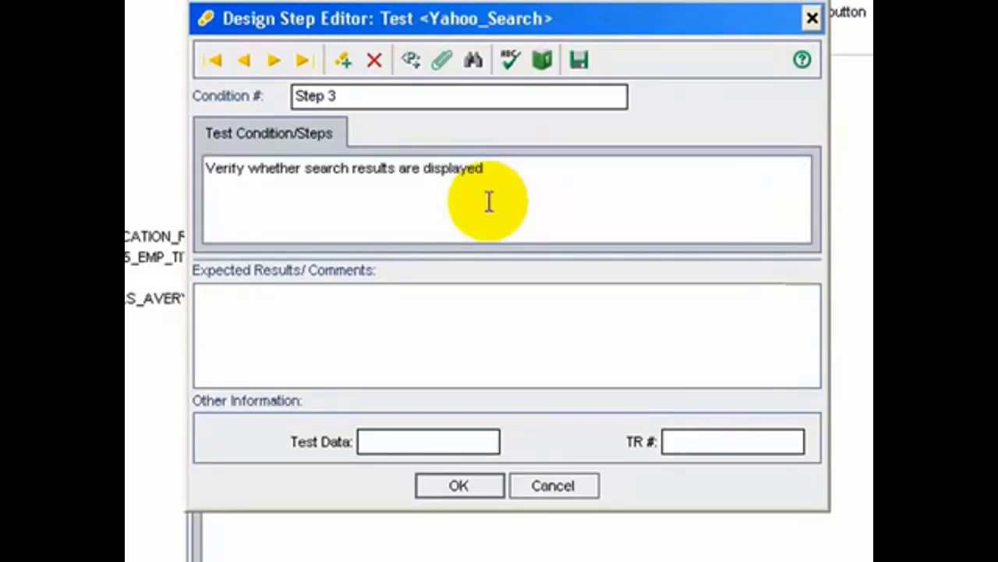
Step: Save Step 3 with the expected result "Search results should be displayed" and move Step 2 above Step 3
key(Tab)
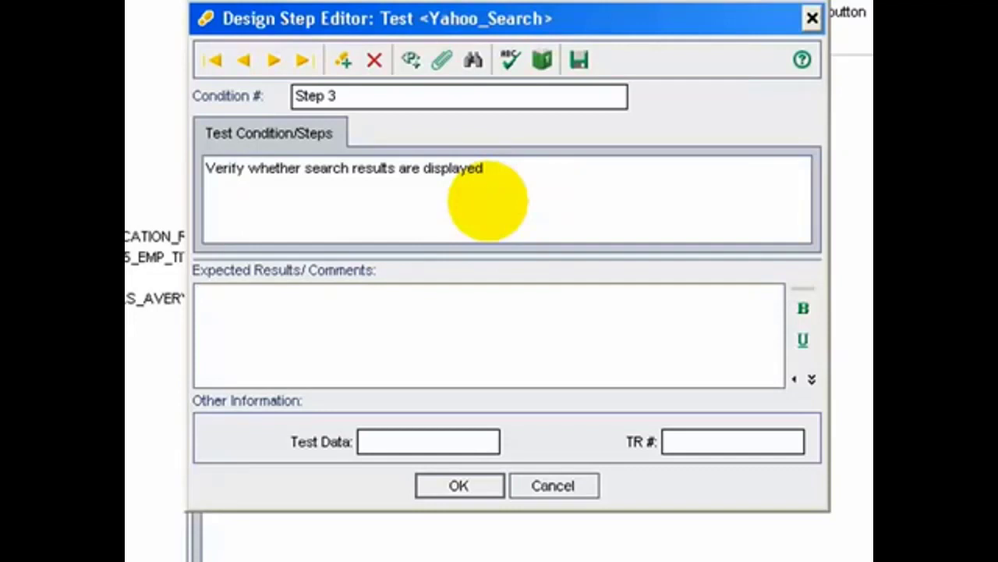
text(Search res)
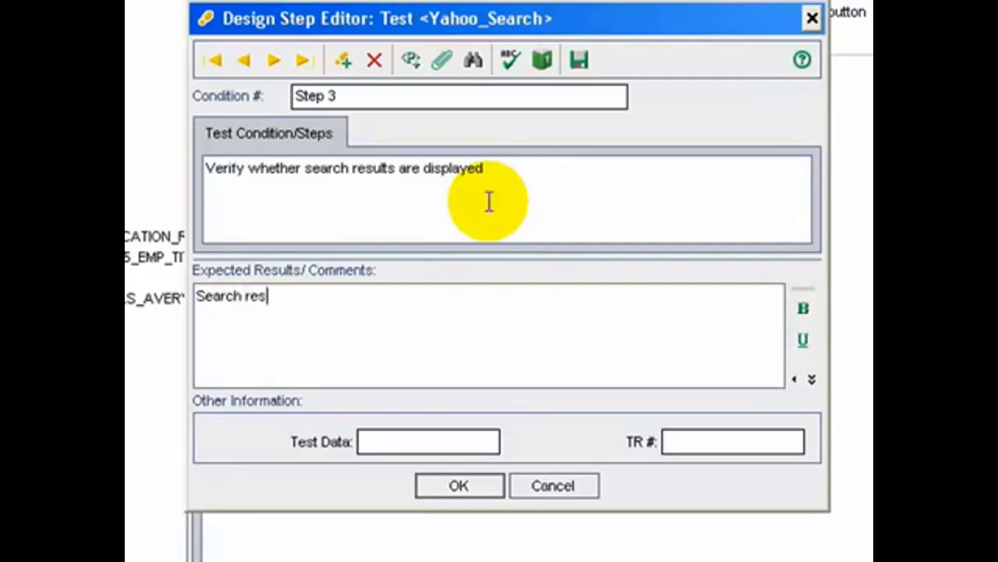
text(ults should be )
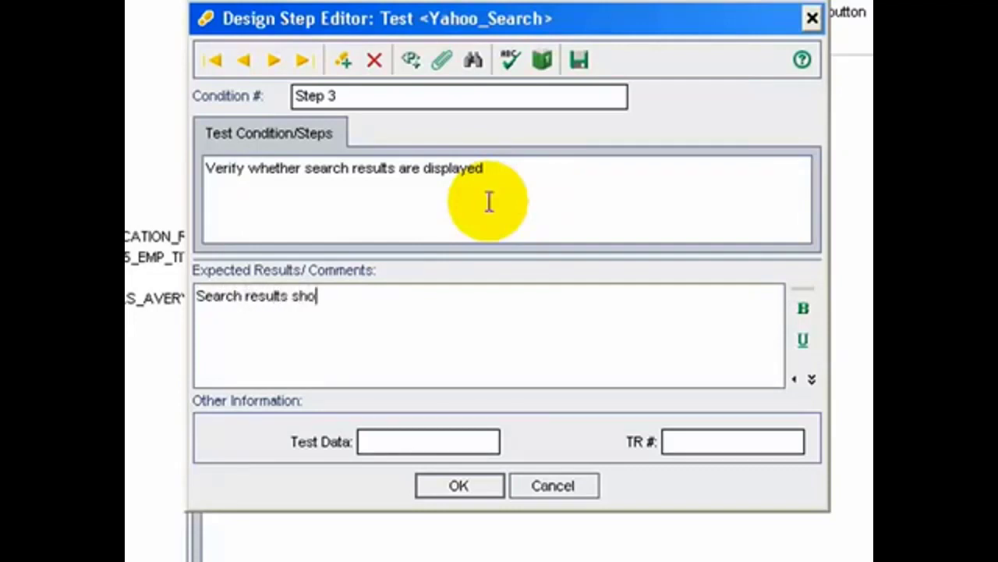
text(displayed)
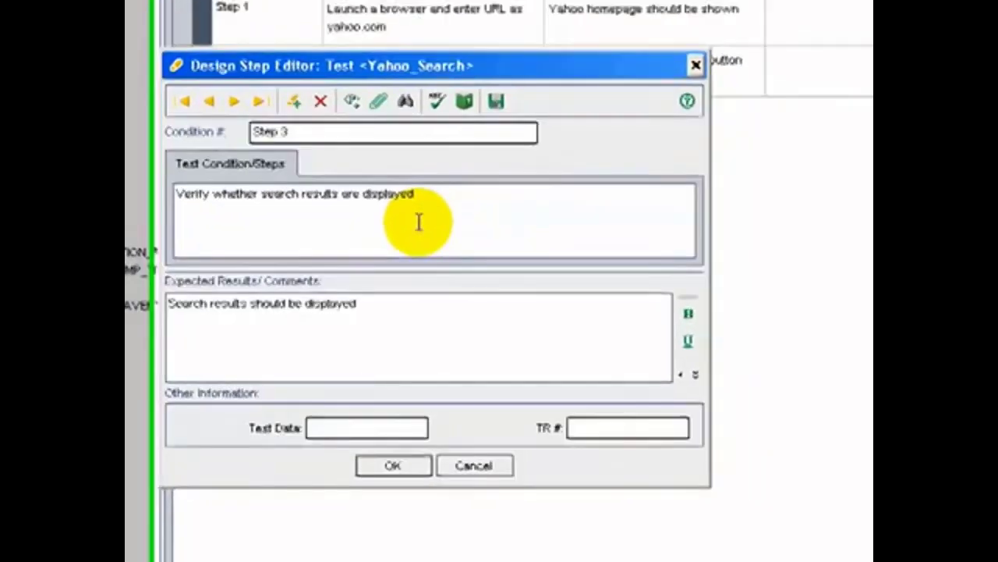
click(394, 467)
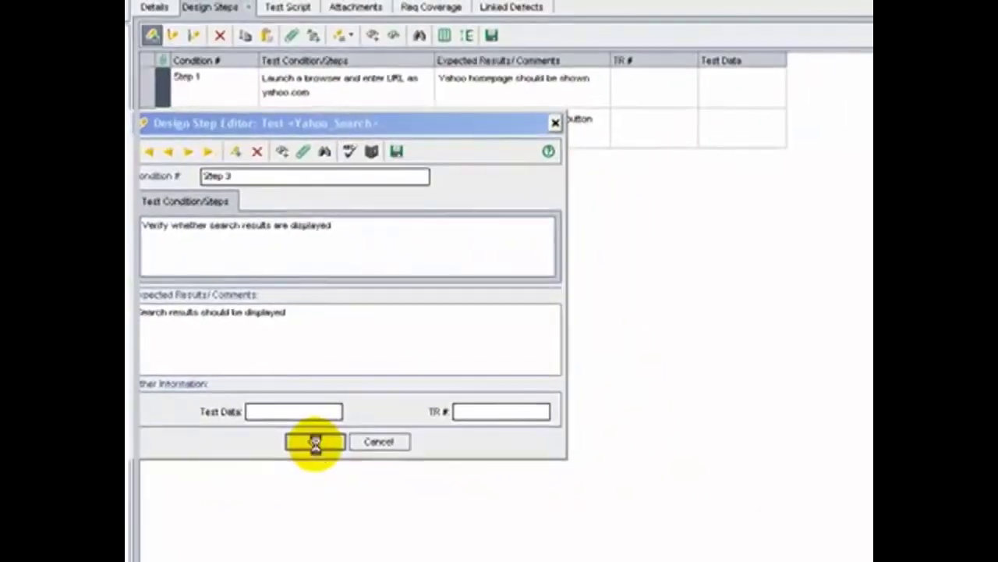
drag(140, 163, 140, 125)
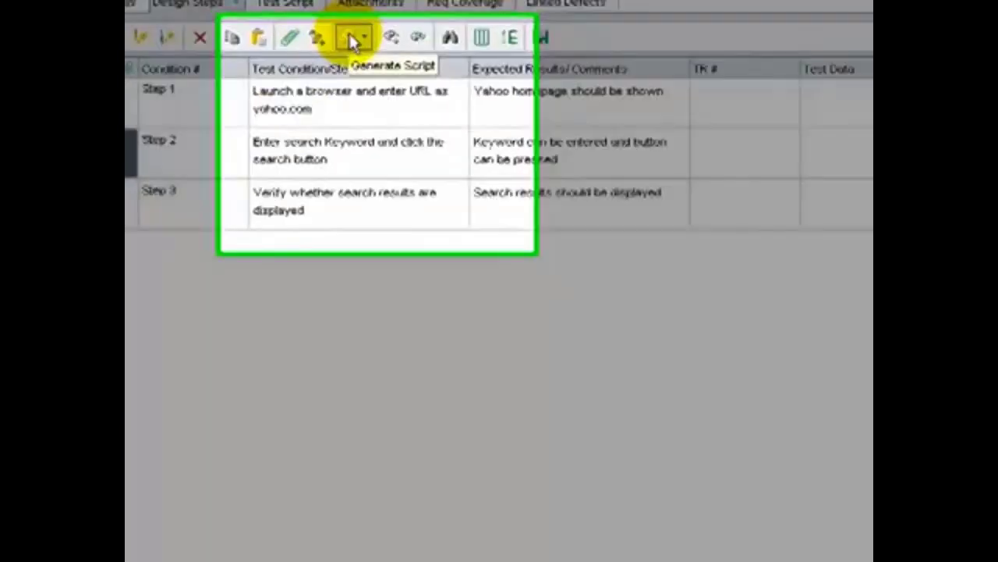
Step: Generate a QUICKTEST_TEST script from the Yahoo_Search design steps and review its code in the Expert View
click(351, 38)
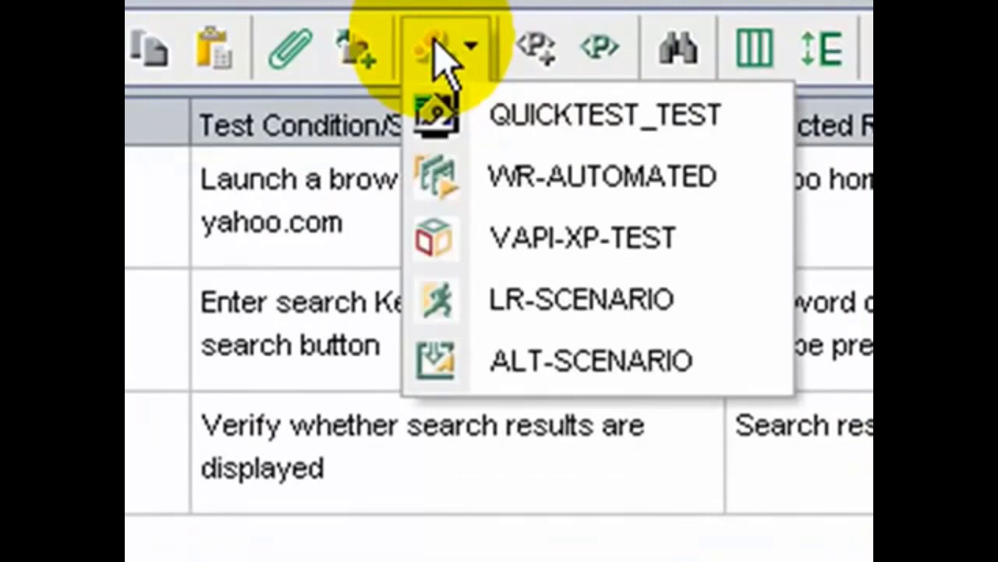
click(477, 115)
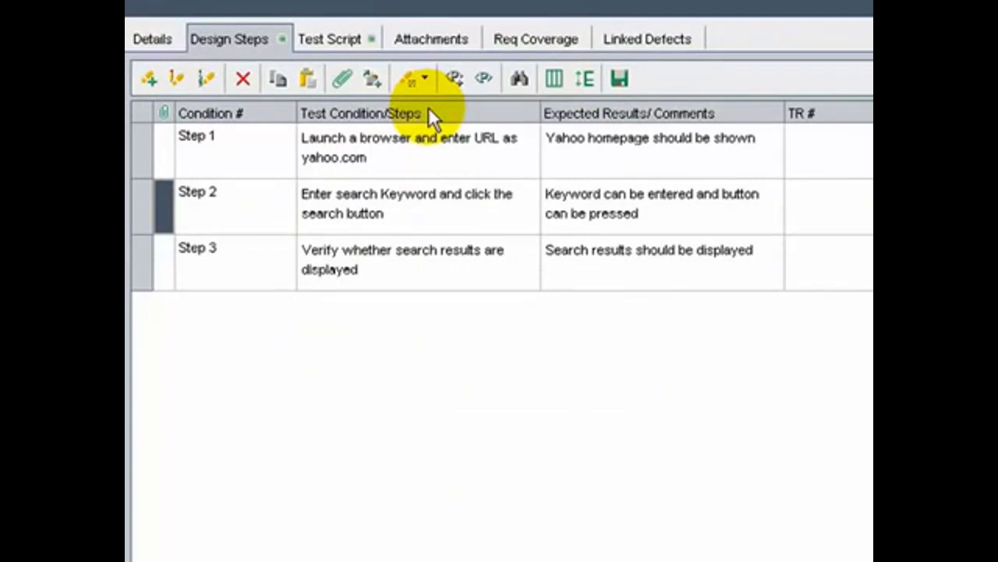
click(328, 39)
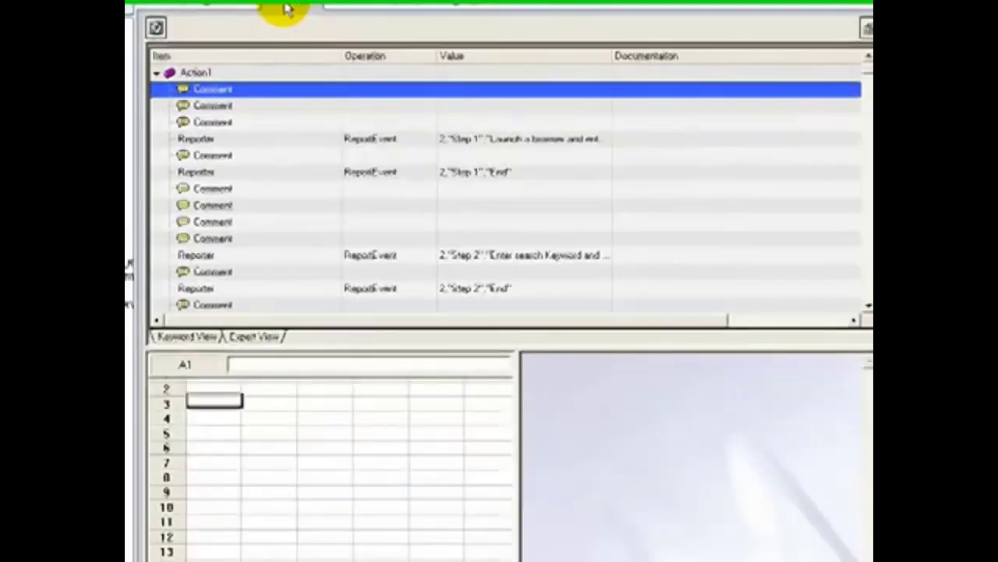
click(241, 316)
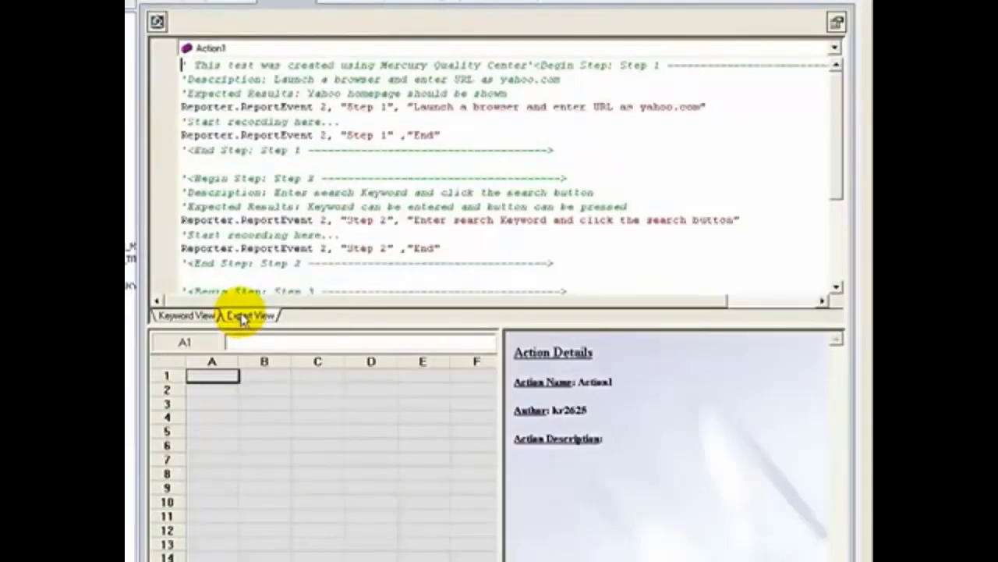
click(326, 221)
scroll(326, 223, down, 3)
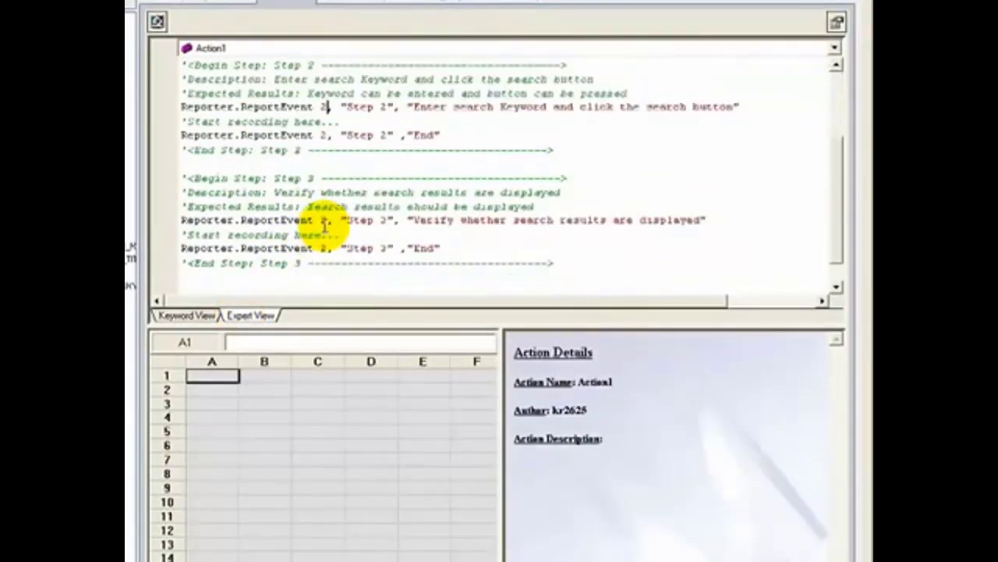
scroll(326, 225, up, 3)
scroll(325, 225, down, 1)
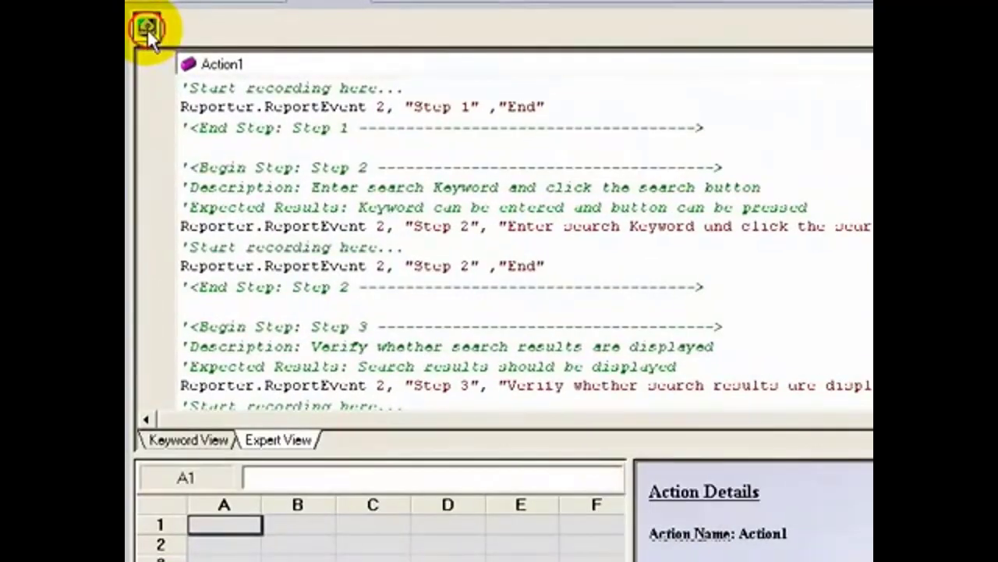
Step: Launch QuickTest Professional from the Yahoo_Search test script and read through the code generated for the three steps
click(156, 21)
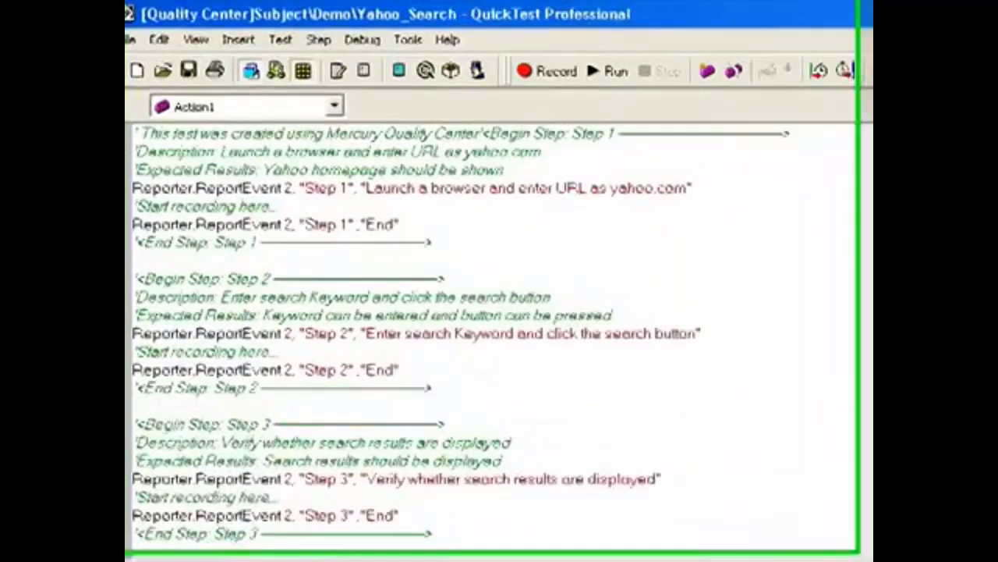
click(524, 369)
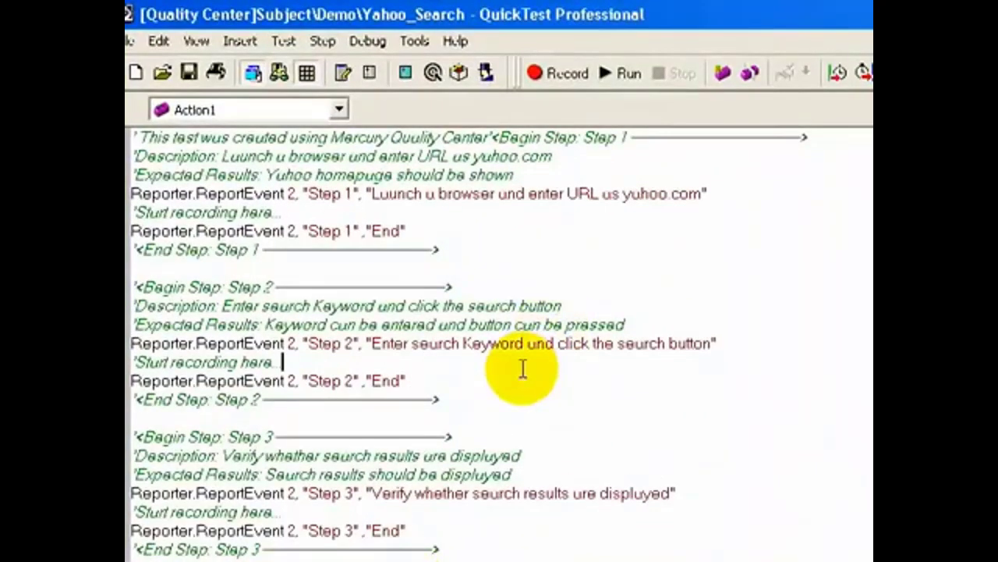
scroll(523, 369, down, 4)
scroll(523, 369, up, 3)
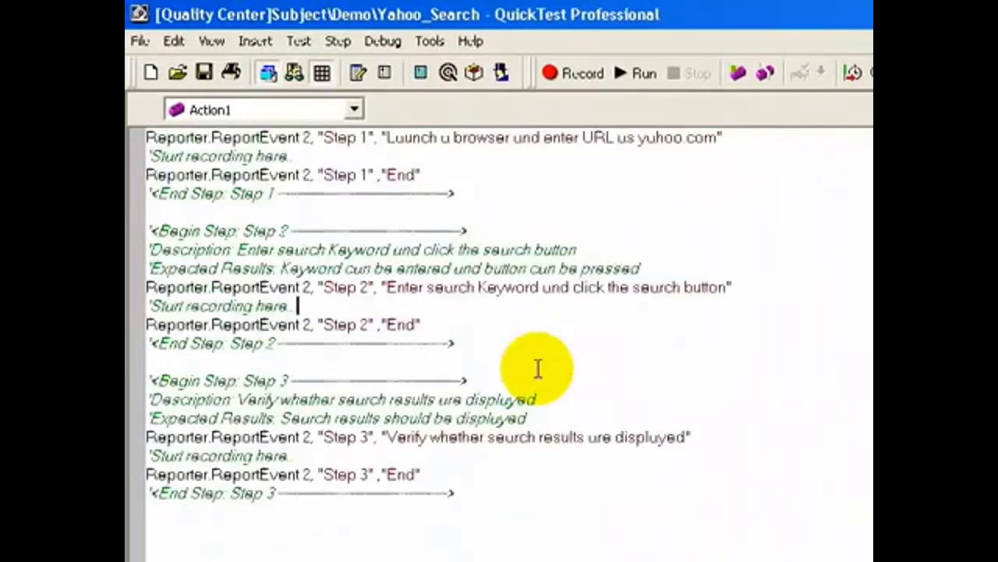
scroll(538, 369, up, 1)
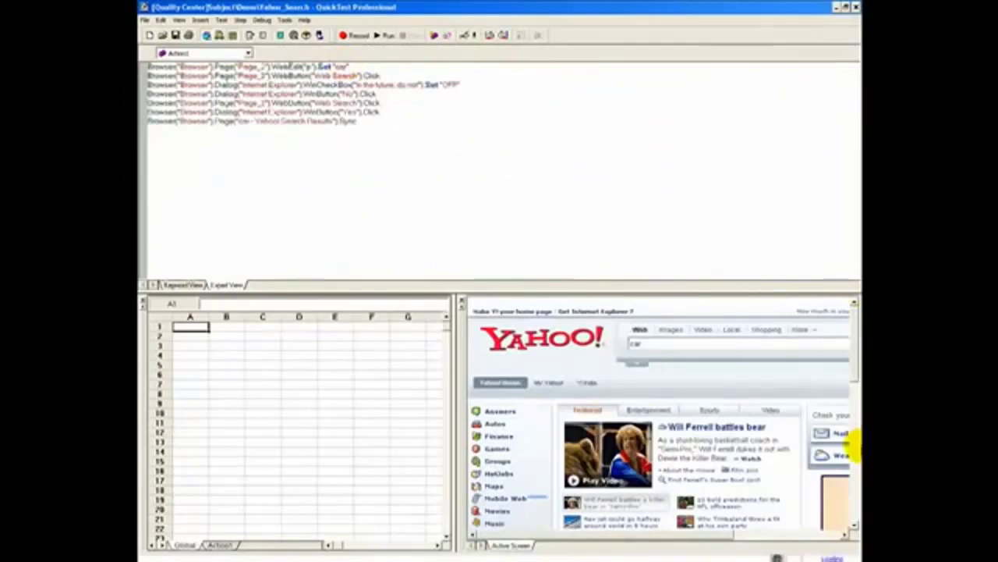
Step: Go through the recorded Yahoo search statements line by line in QuickTest Professional and close the application
key(Down)
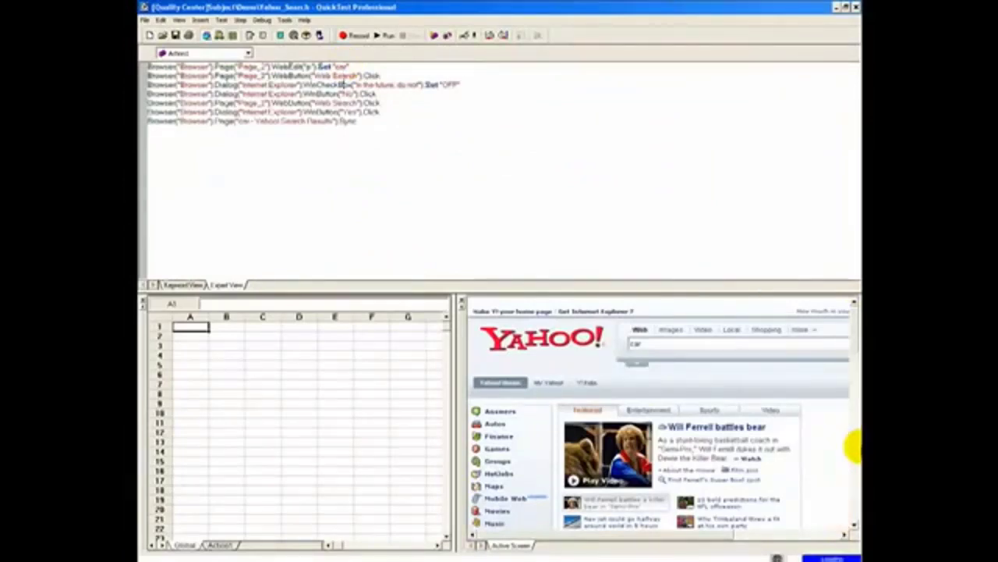
key(Down)
key(Down)
key(Down)
key(Down)
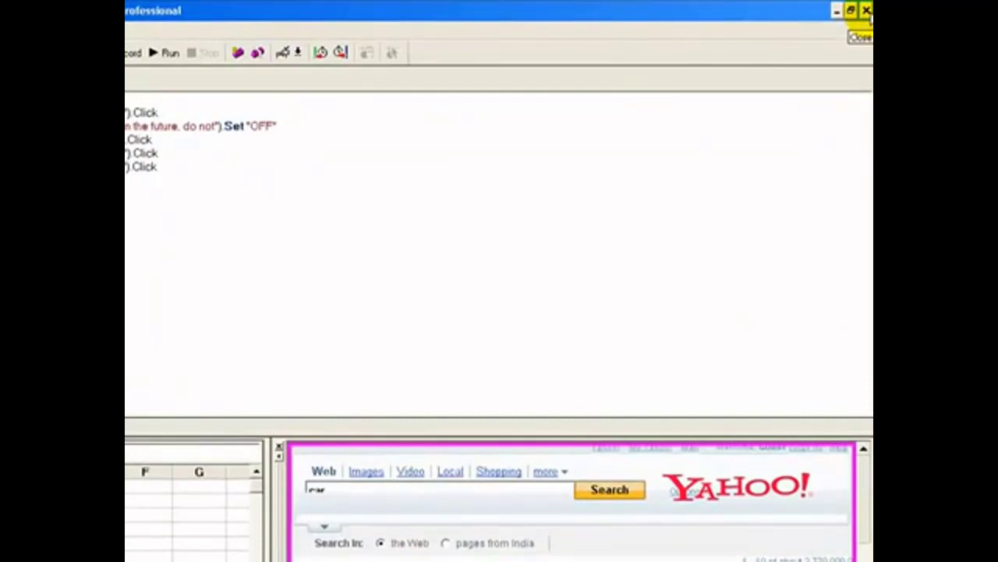
click(865, 10)
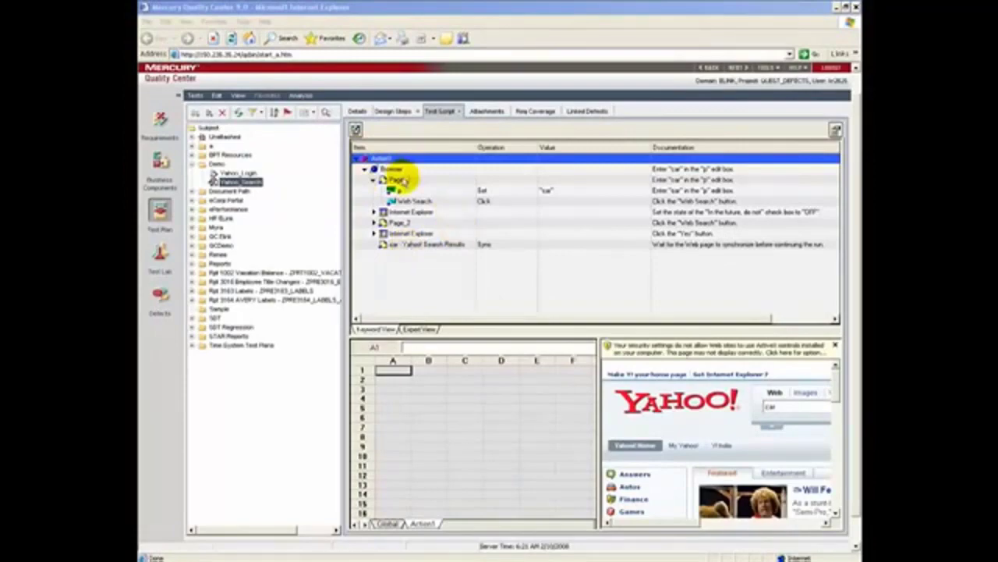
Step: Examine the recorded Page_2 and Internet Explorer items of the Yahoo_Search script in Quality Center, and show the script in Expert View
click(398, 180)
click(401, 233)
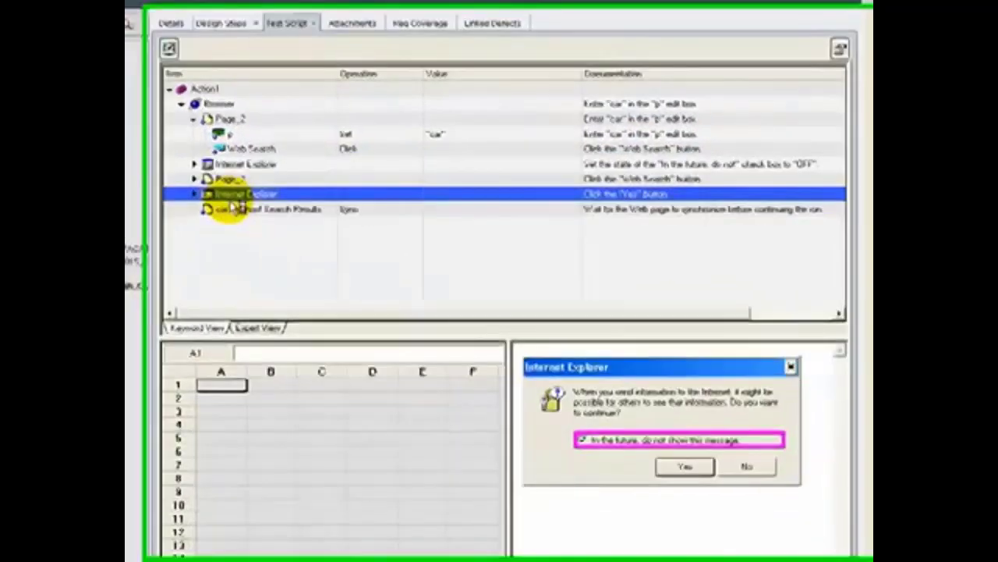
click(262, 328)
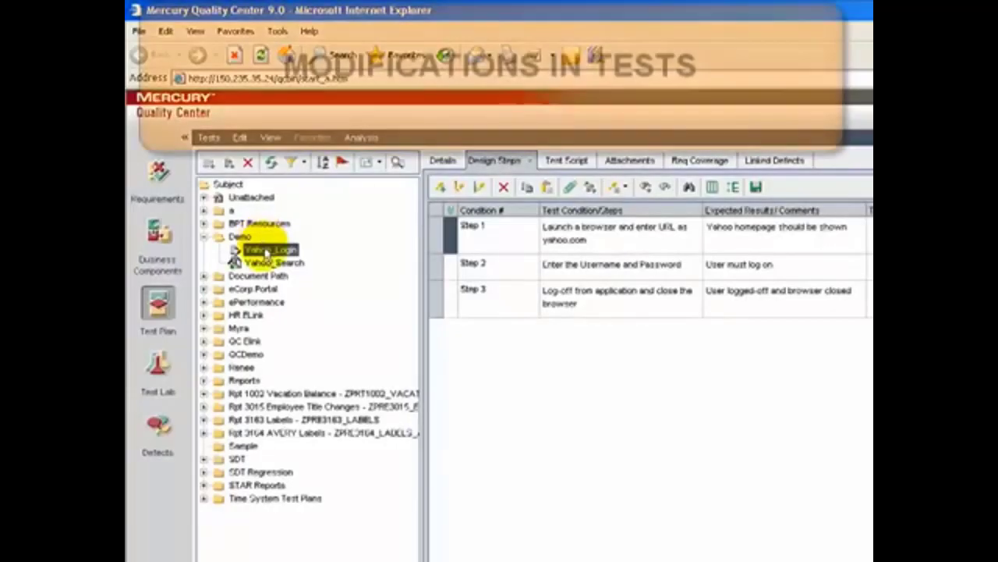
right_click(263, 249)
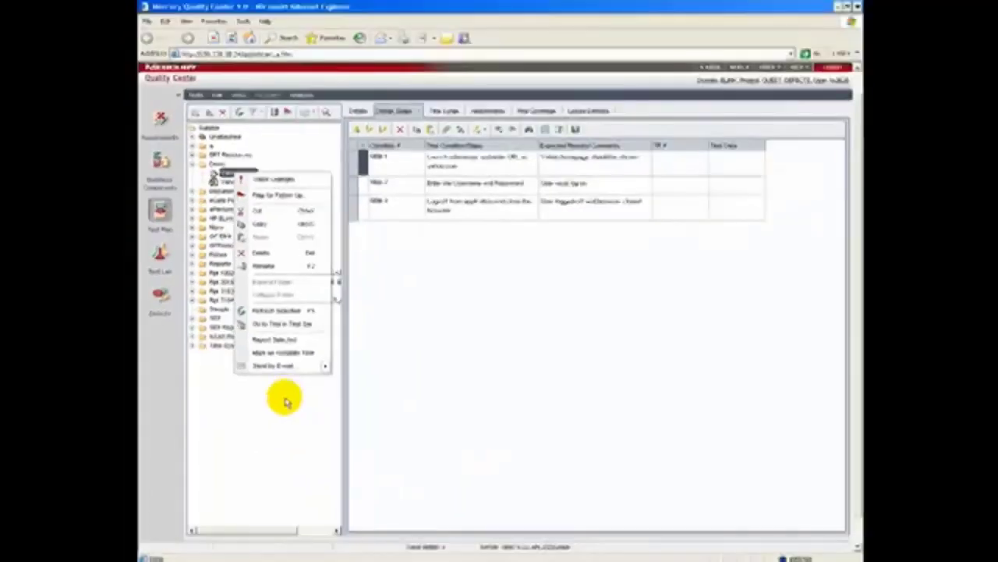
click(285, 402)
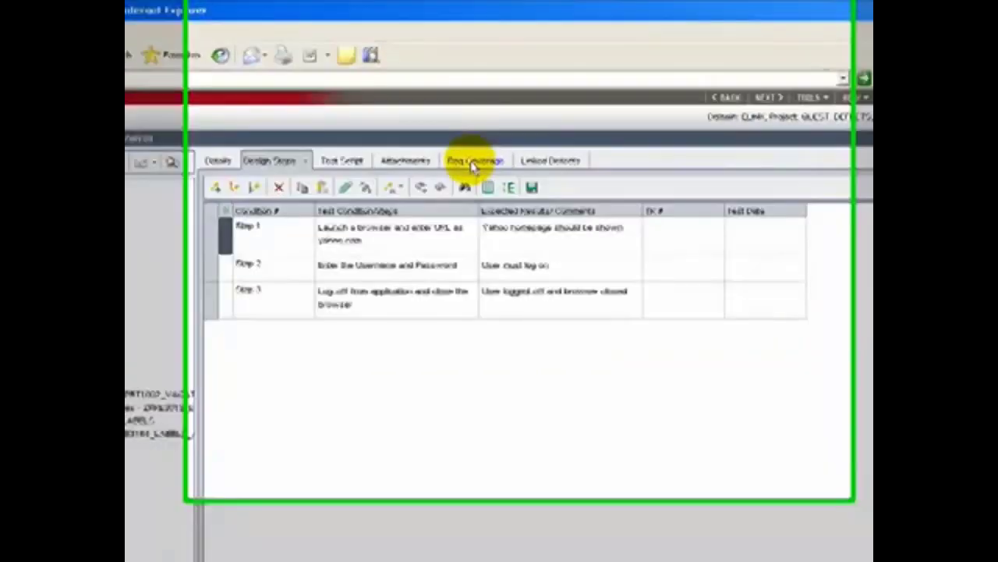
Step: Add the Child 1 requirement under Demo Requirement to the requirements coverage of the Yahoo_Login test
click(472, 163)
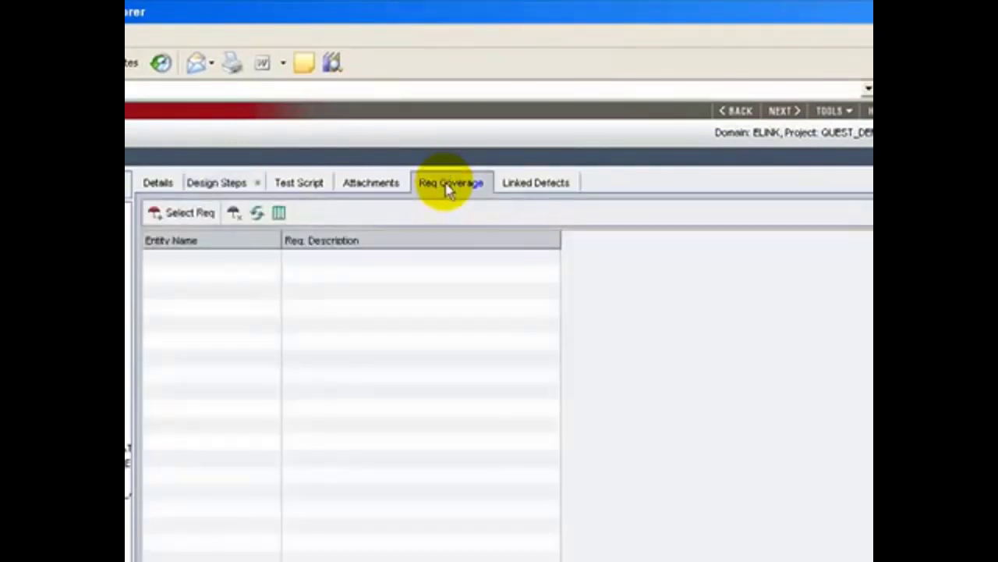
click(189, 217)
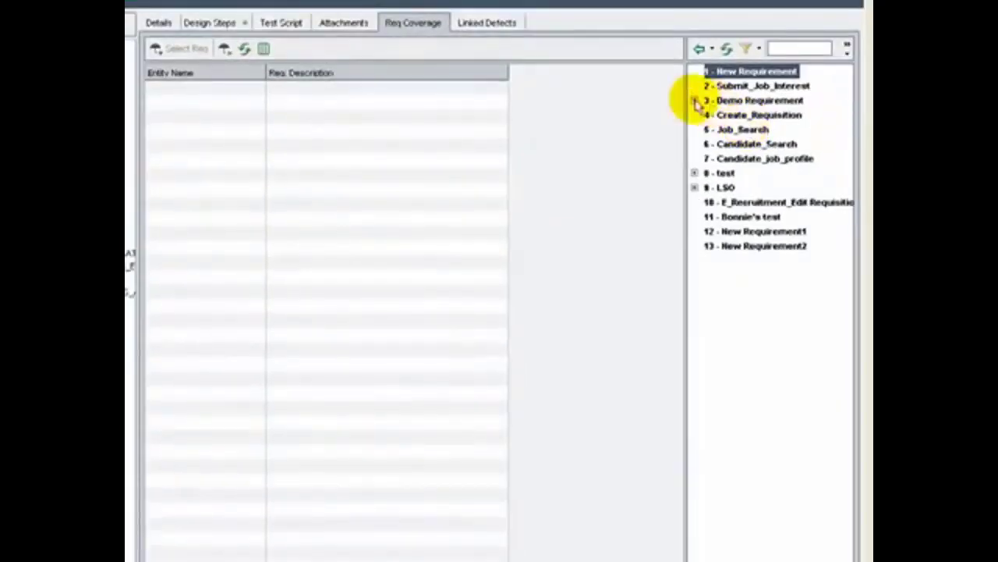
click(695, 101)
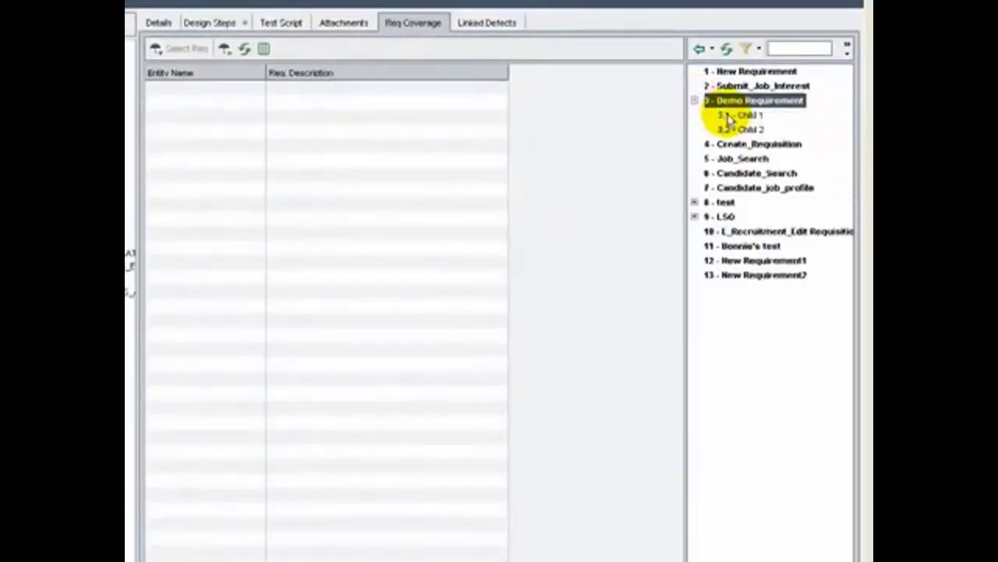
click(730, 116)
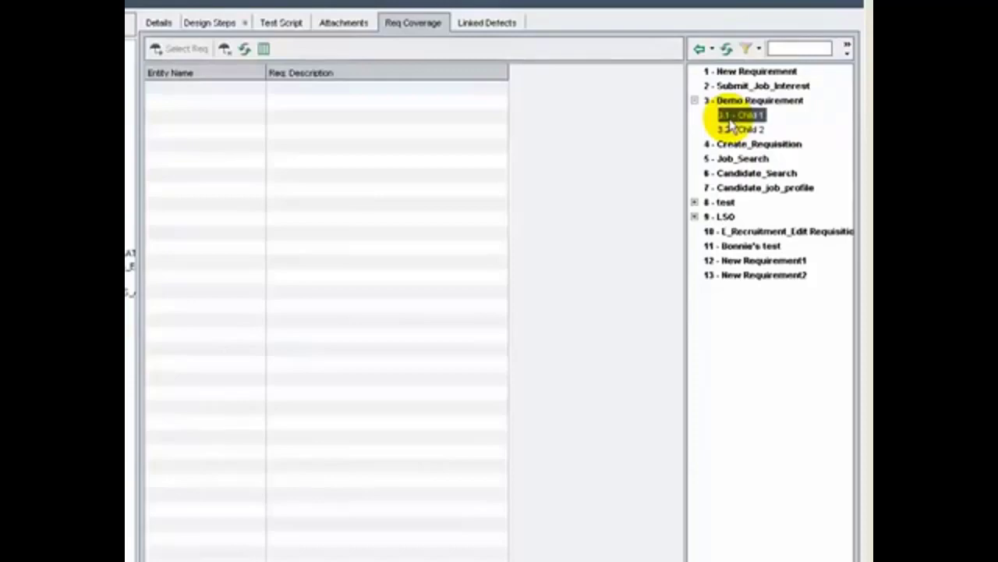
click(696, 48)
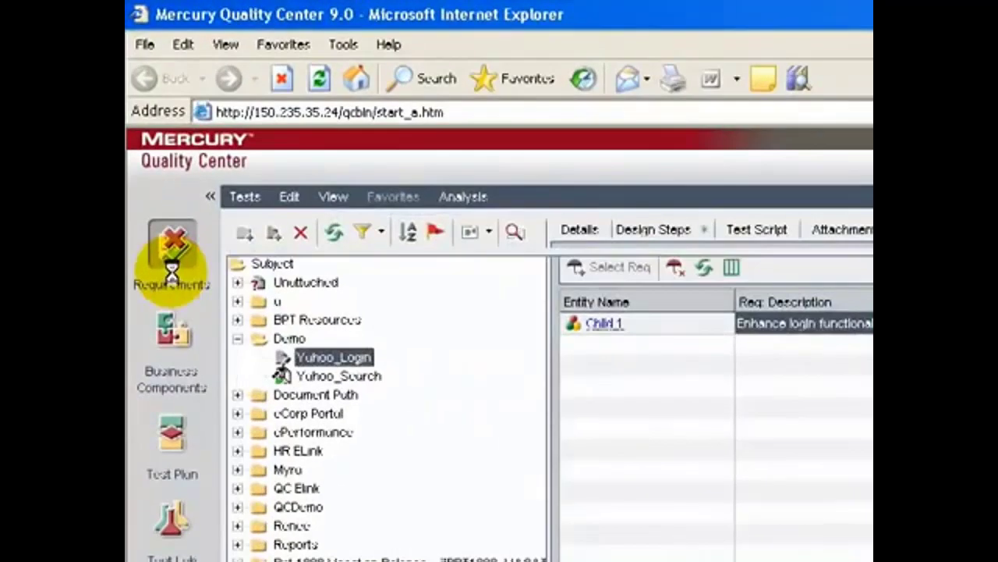
Step: Switch to the Requirements module and open the details of Child 2 under Demo Requirement
click(160, 131)
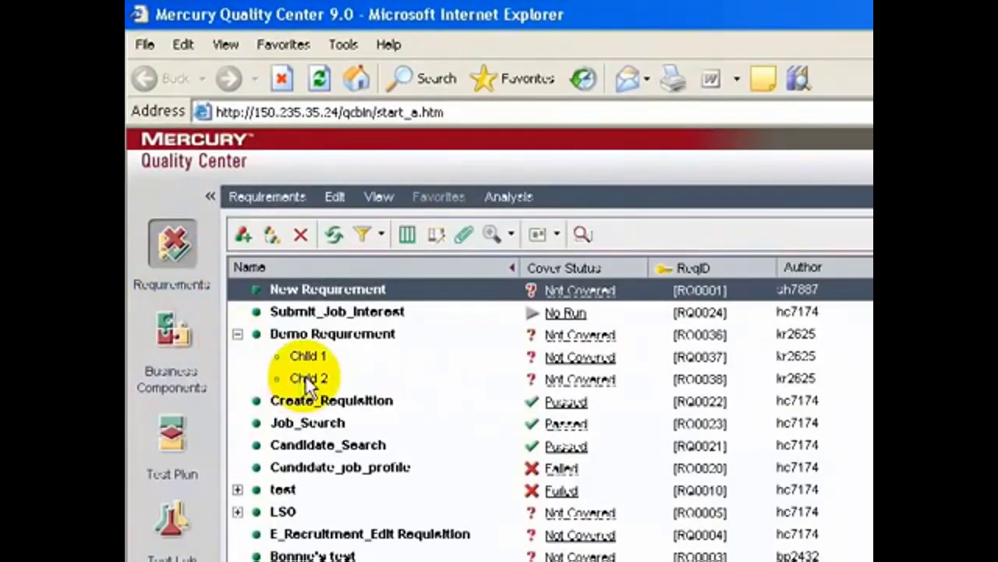
click(305, 378)
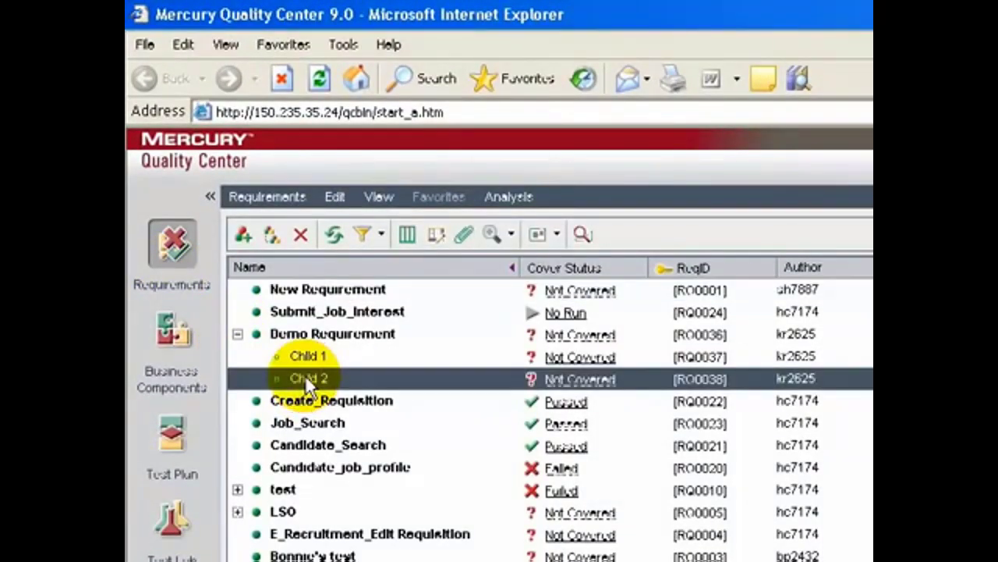
click(305, 376)
key(Return)
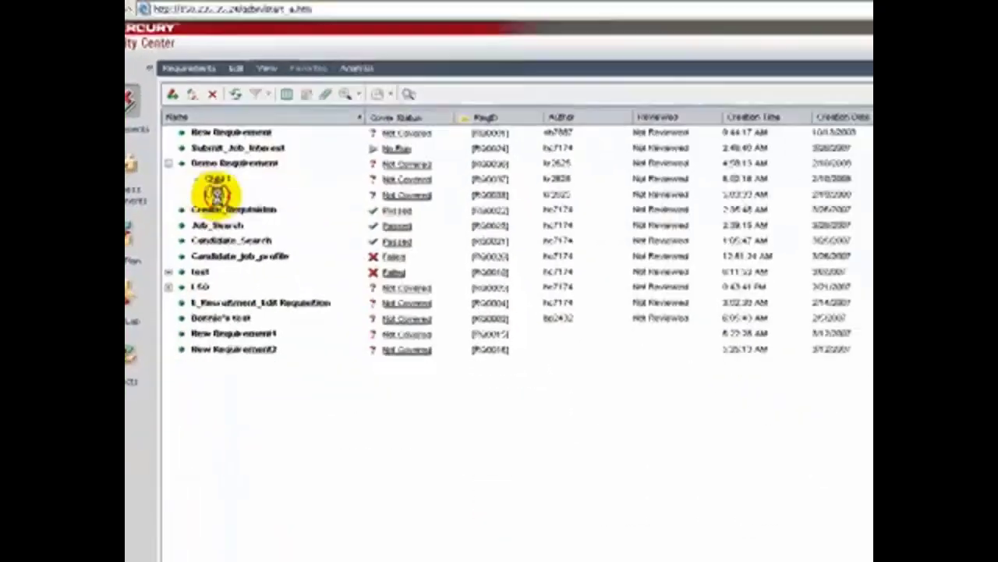
double_click(218, 191)
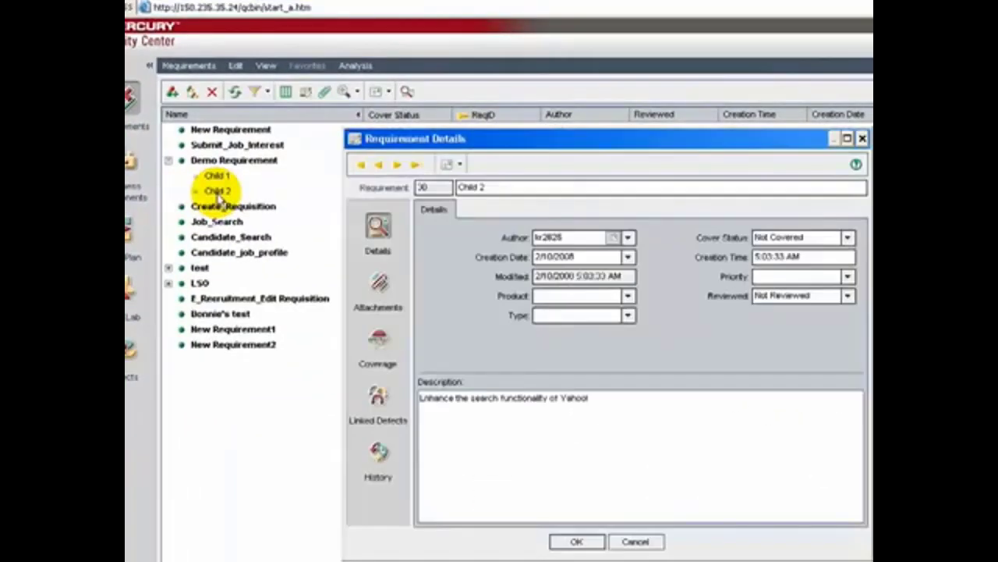
drag(437, 145, 413, 130)
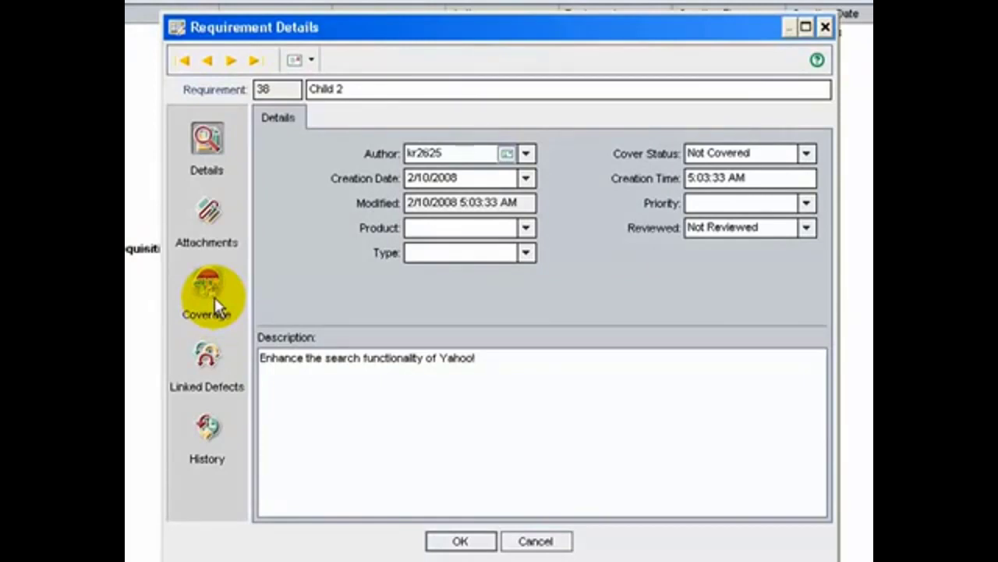
Step: Add the Yahoo_Search test from the Demo folder to the coverage of requirement Child 2 and save the requirement
click(215, 297)
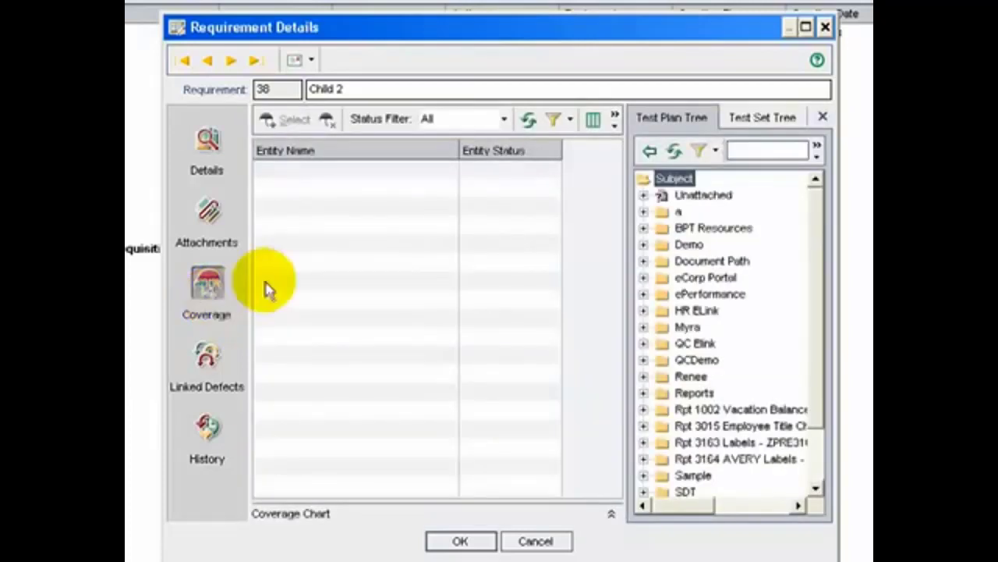
click(644, 245)
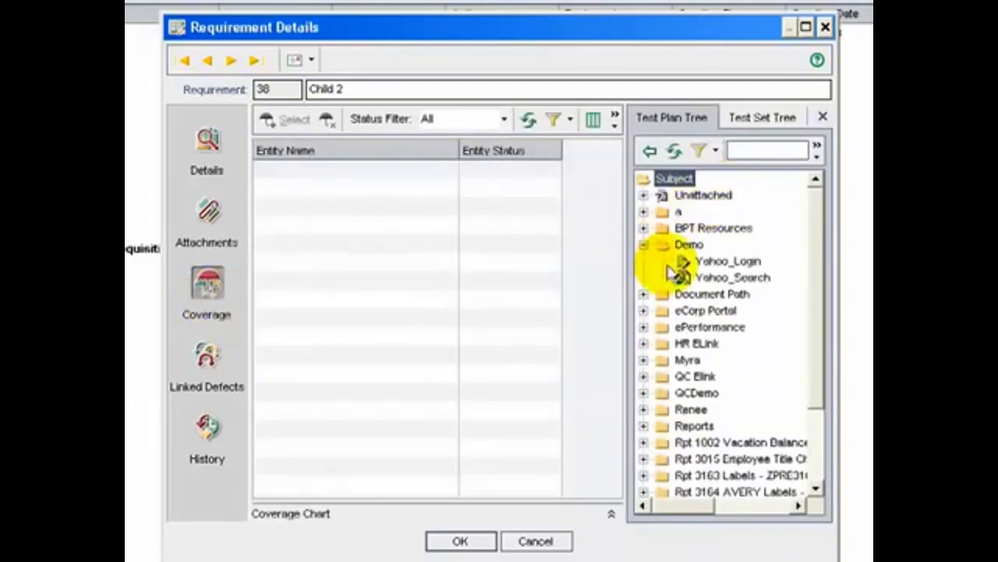
click(697, 278)
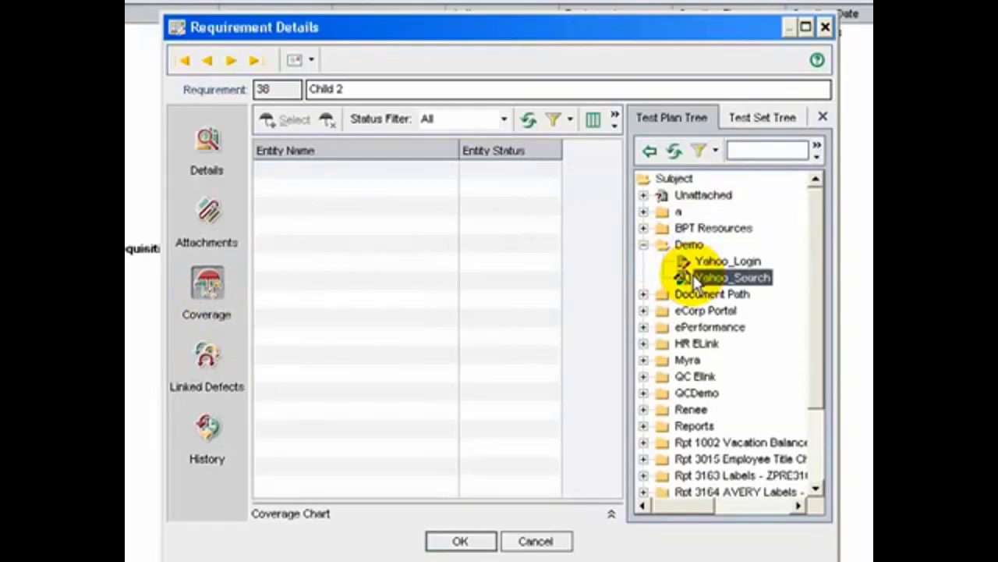
click(649, 153)
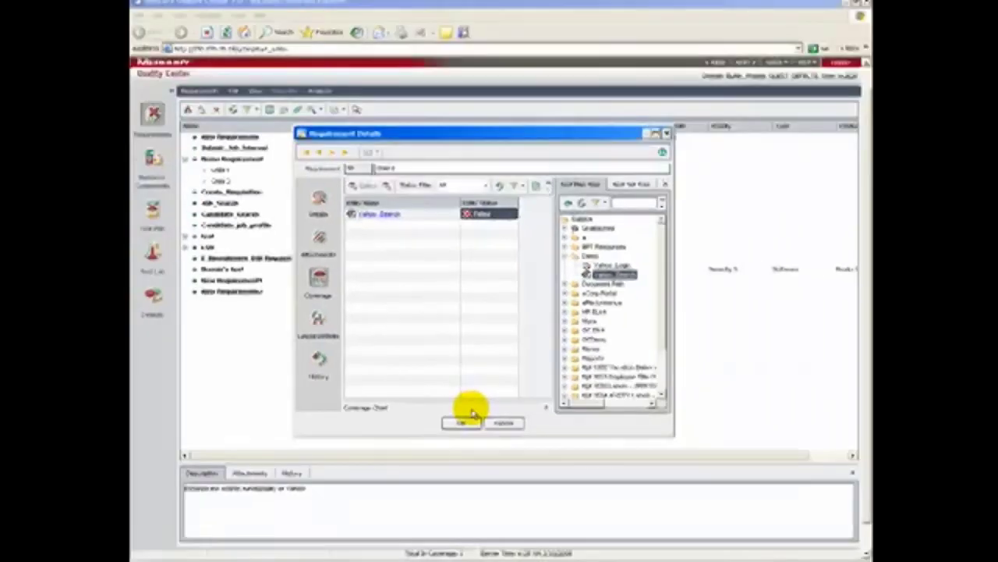
click(460, 541)
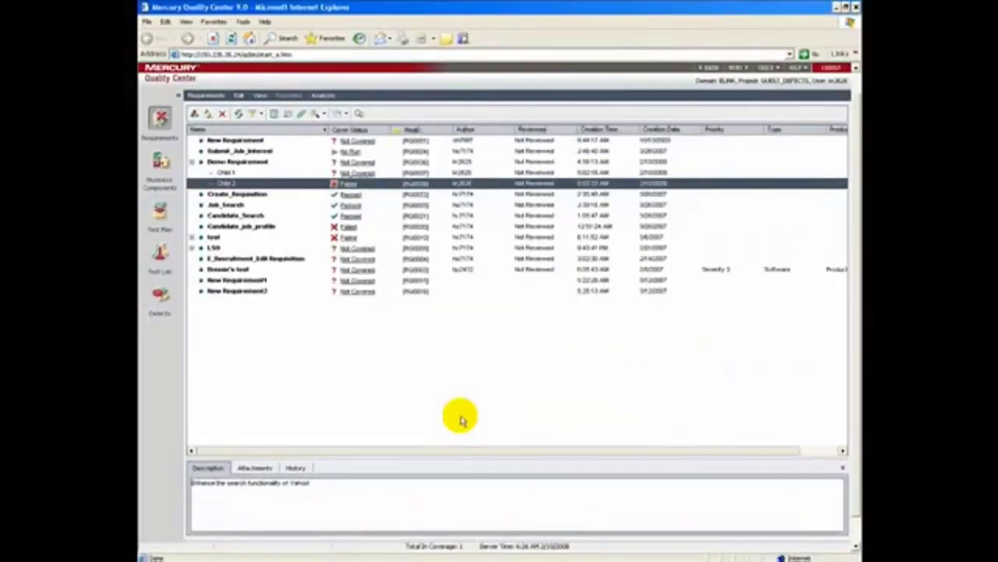
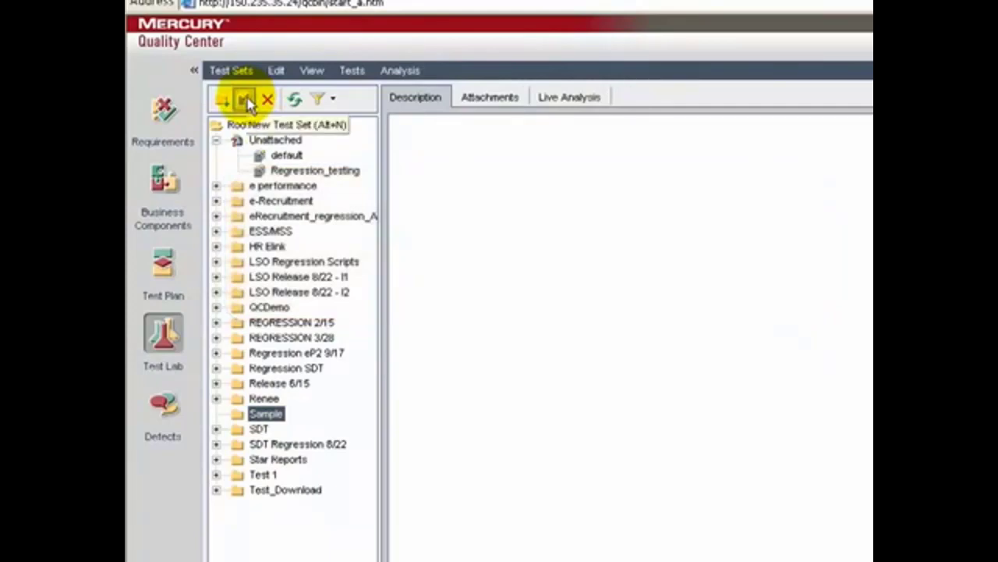
Step: Create a test set named Demo in the Sample folder, described as "This Test Set Verifies the Basic Login and Search functionality of Yahoo!"
click(245, 101)
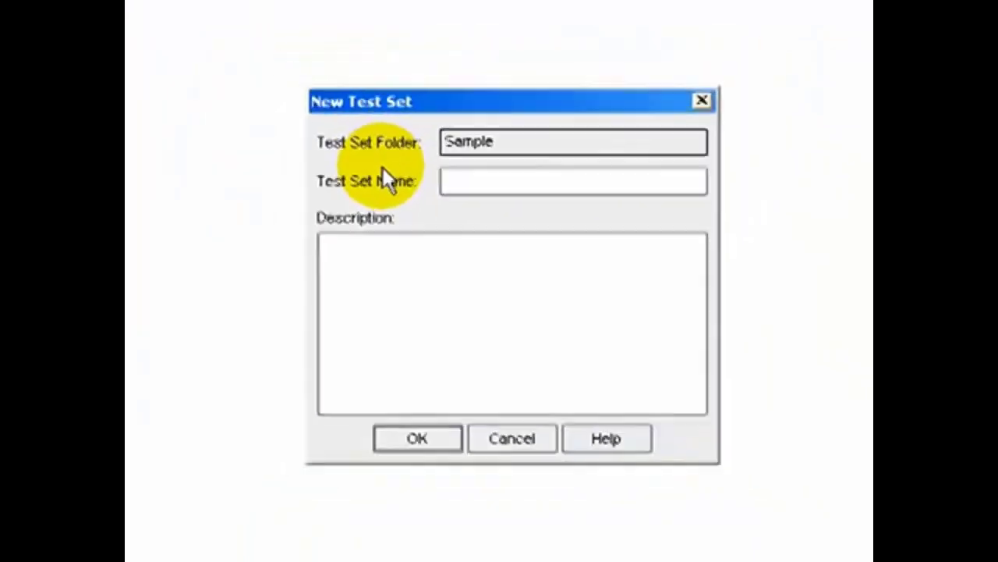
text(Demo)
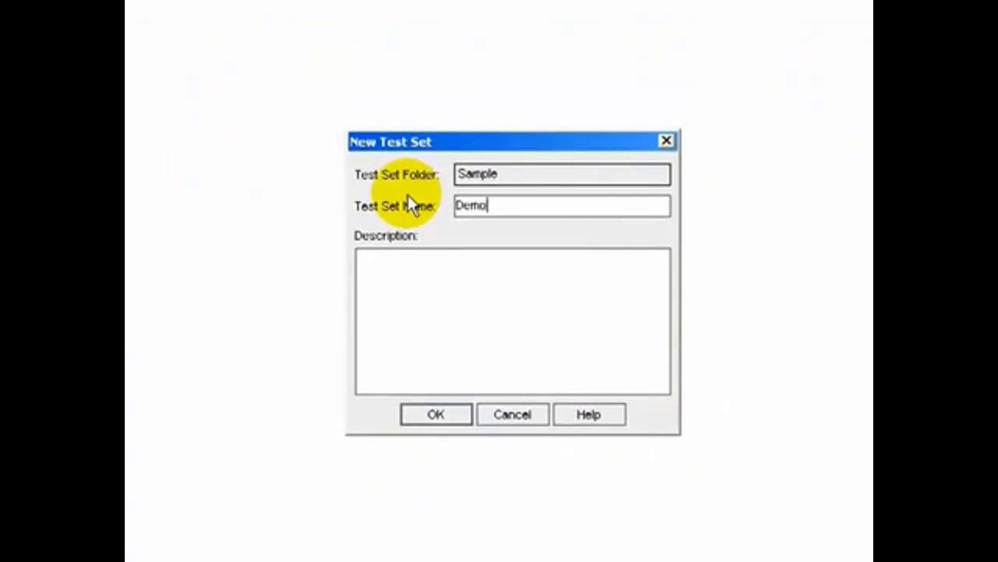
click(405, 259)
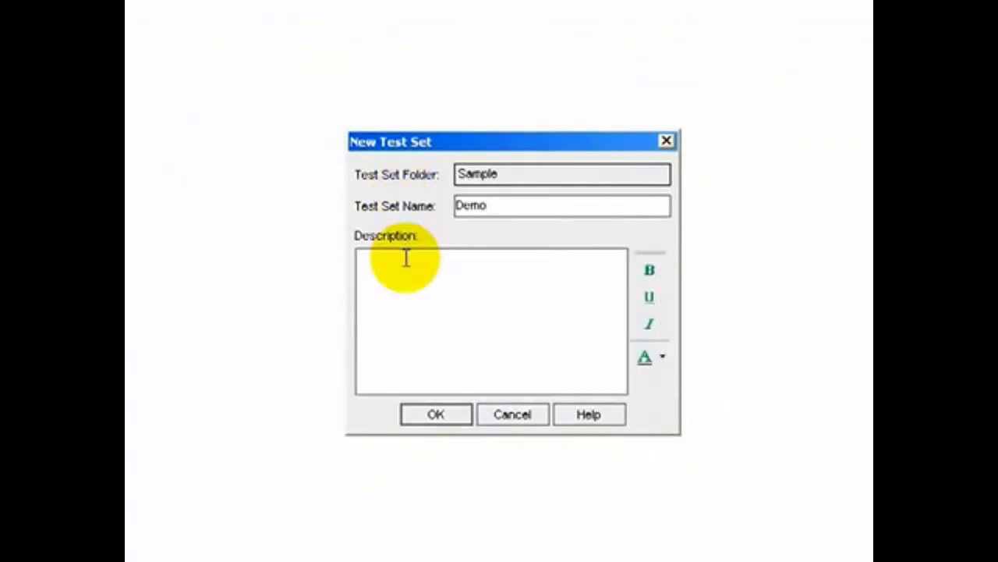
text(This Test Sut Verifies the Bus)
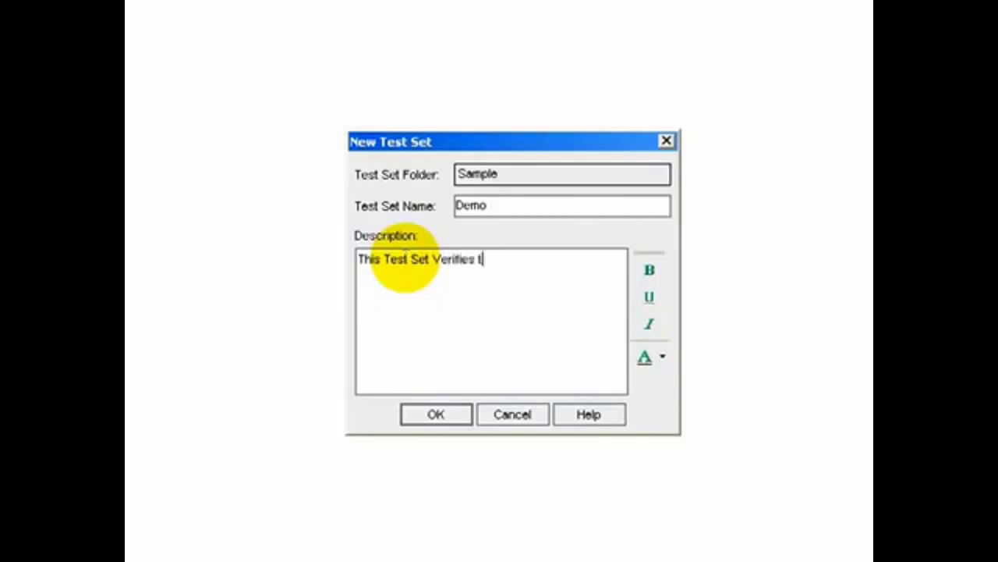
text(ic )
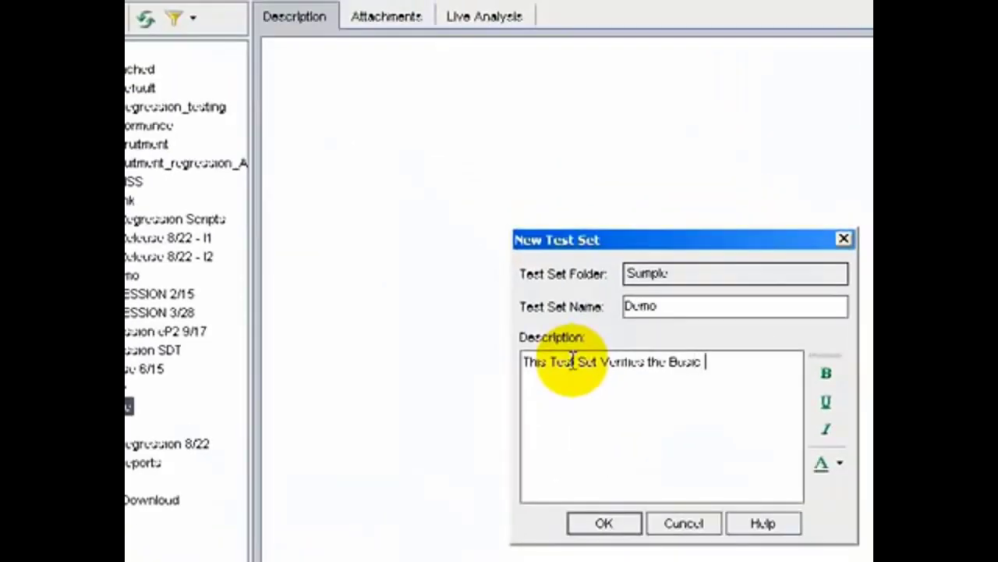
text(Login and Se)
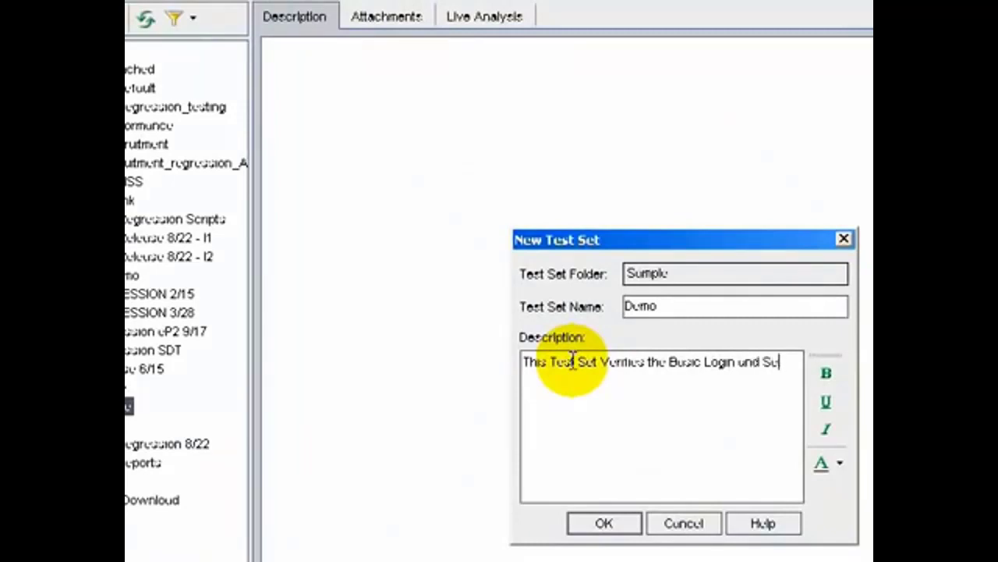
text(rurch )
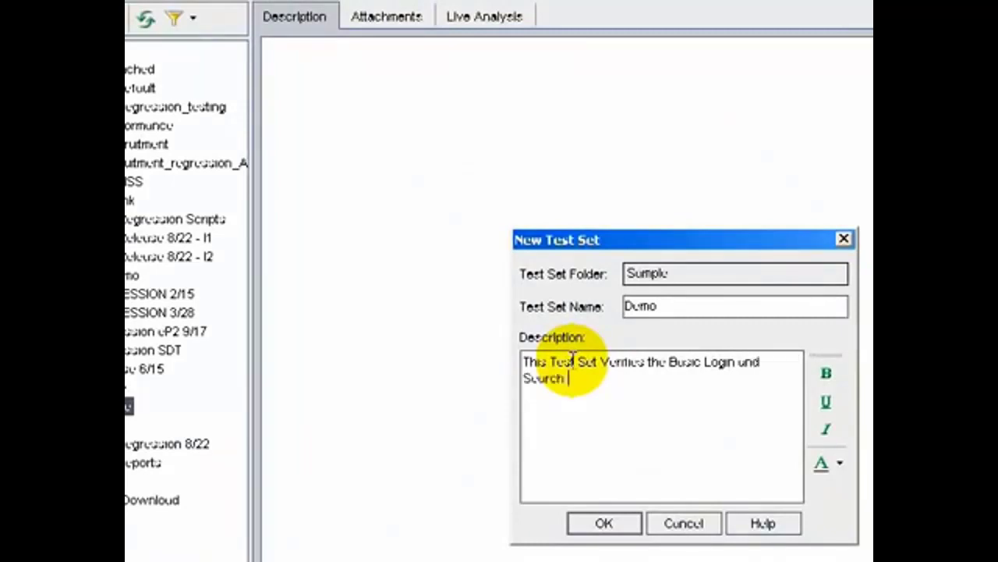
text(functionalit)
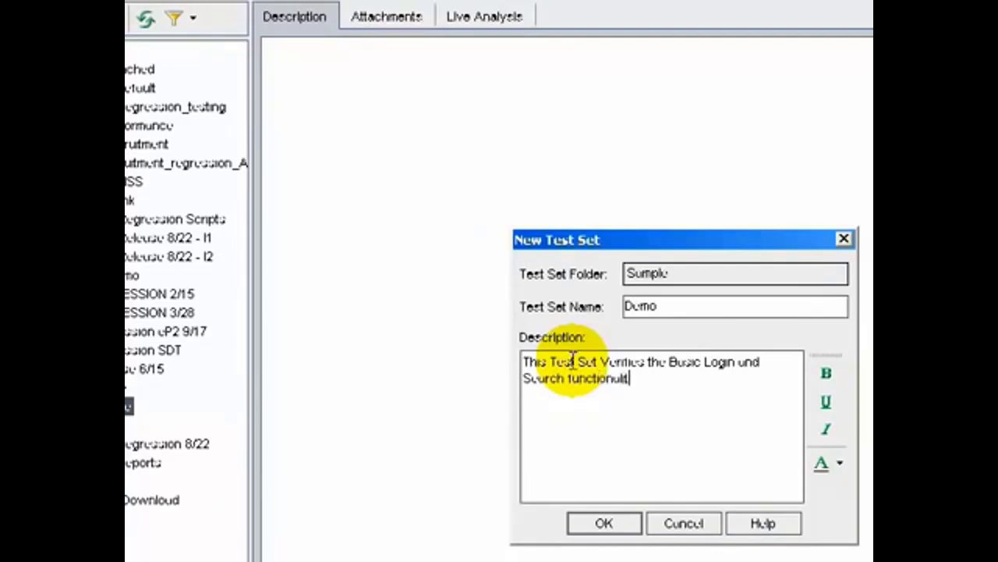
text(y of Yahoo!)
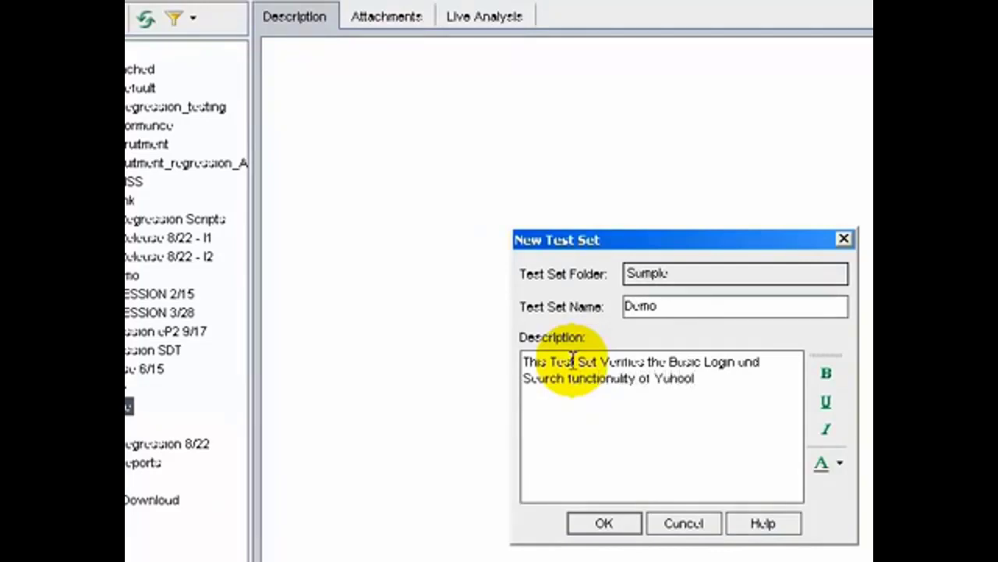
click(623, 524)
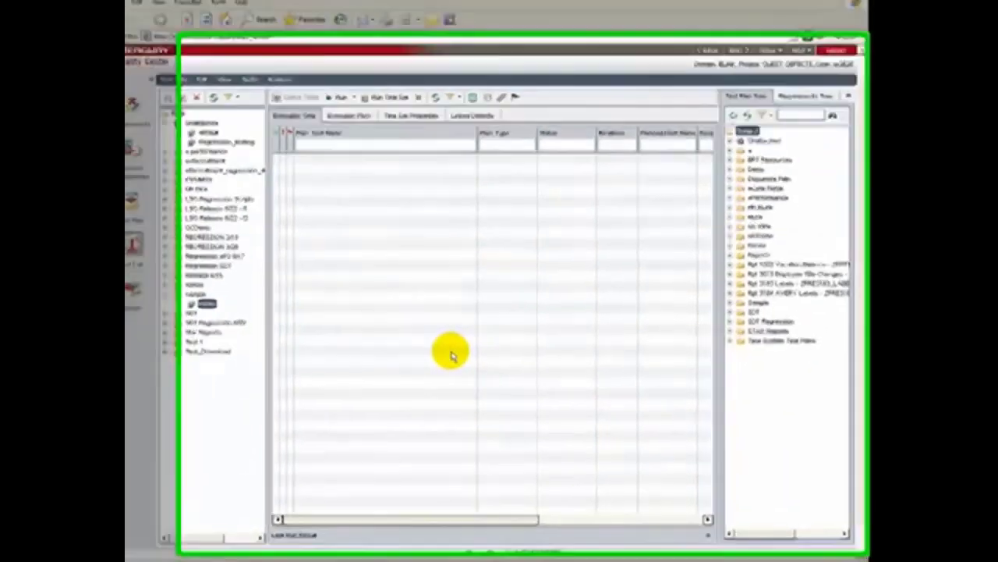
Step: Set the close date in the Demo test set's properties to 2/11/2008
click(412, 116)
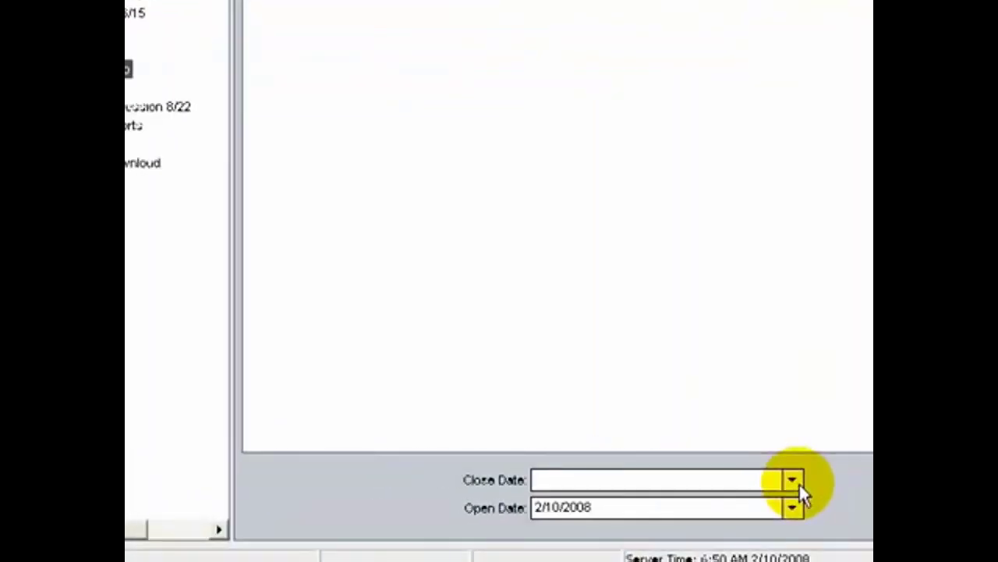
click(800, 485)
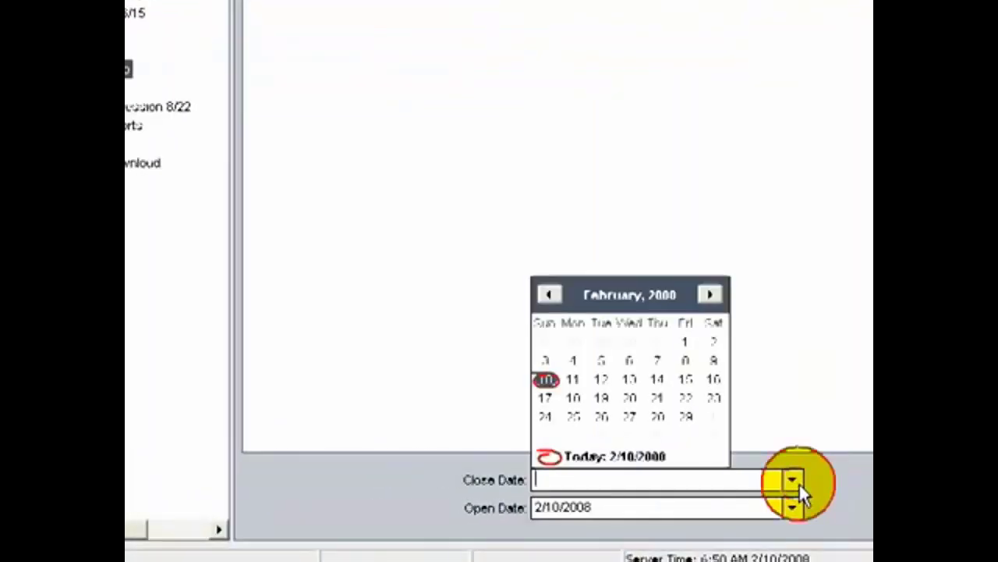
click(572, 381)
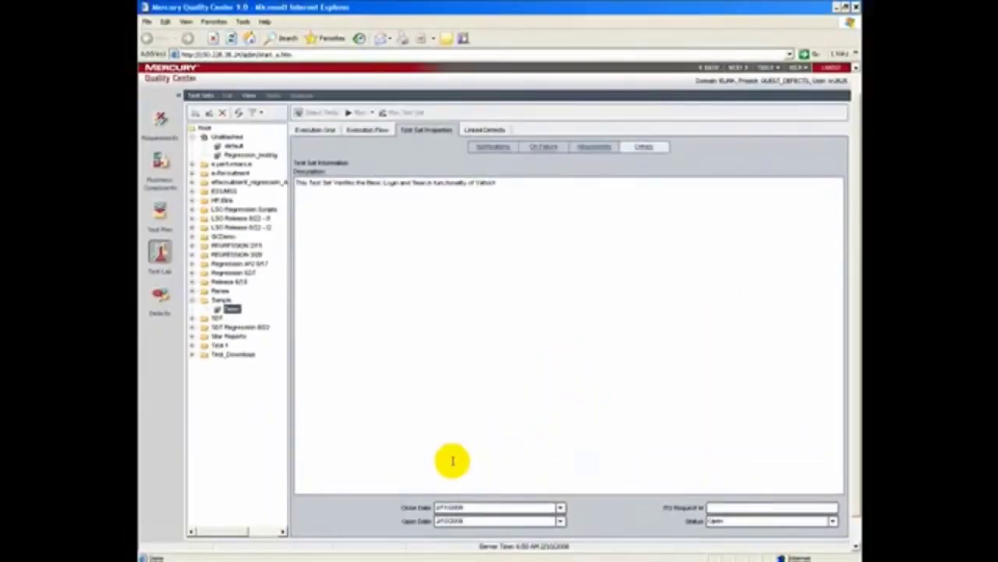
Step: Review the Demo test set's notification, on-failure and attachment settings, and return to its execution grid
click(493, 147)
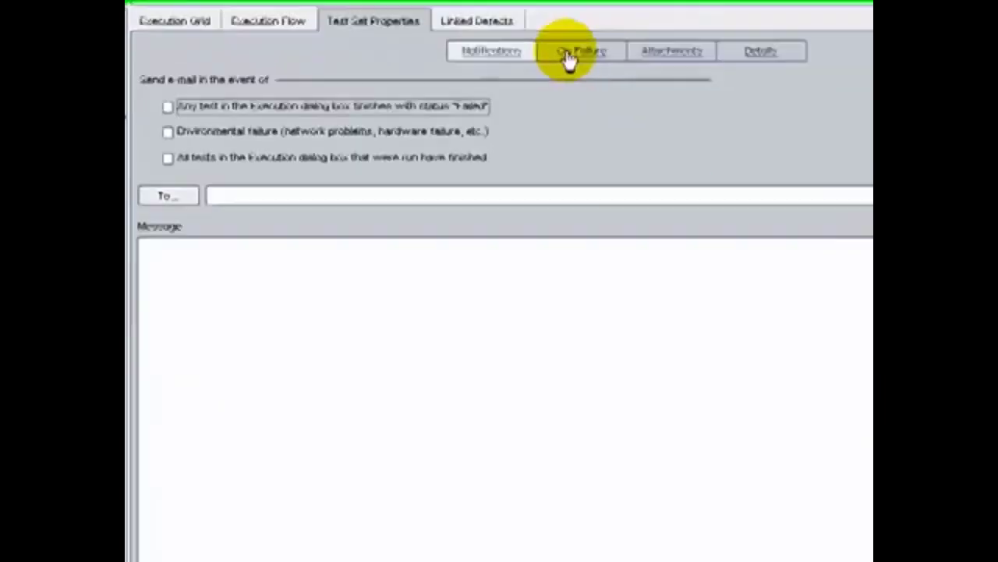
click(530, 49)
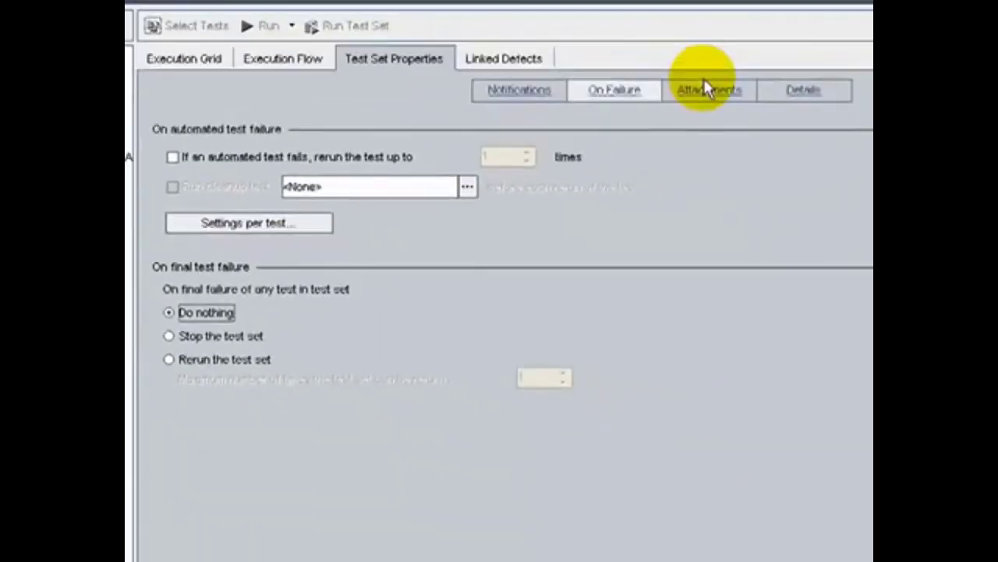
click(697, 93)
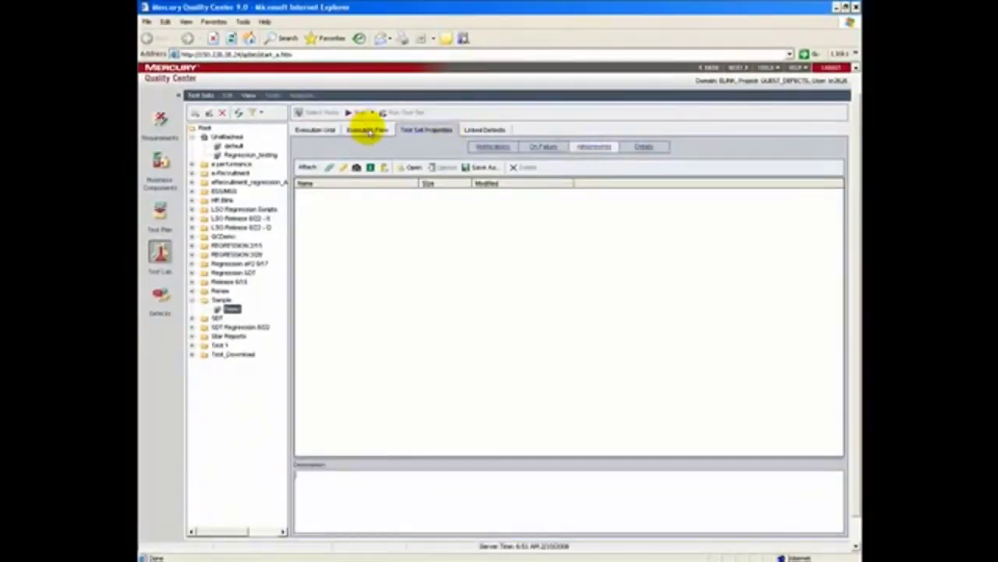
click(321, 131)
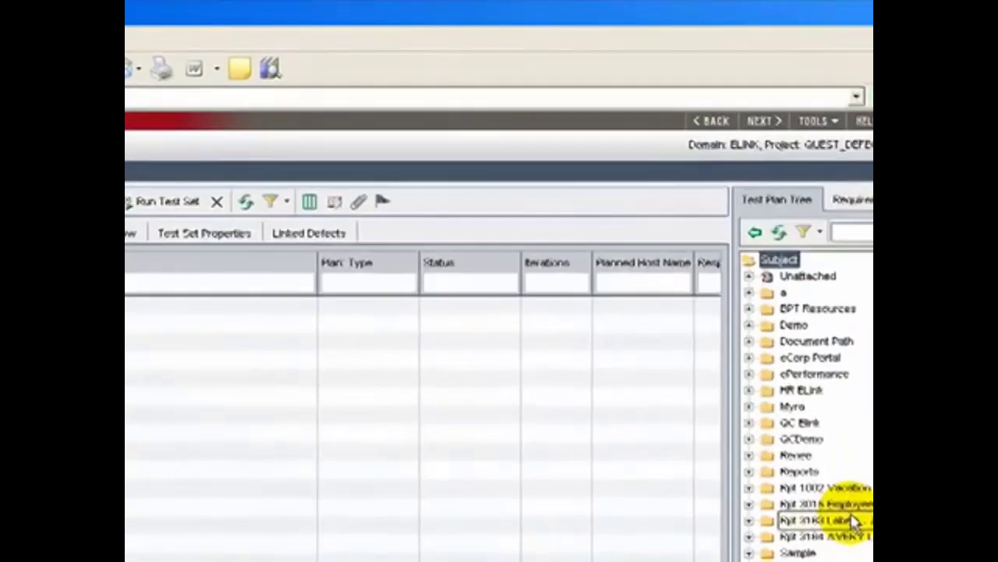
Step: Add the Yahoo_Login and Yahoo_Search tests from the Demo folder of the test plan to the Demo test set
click(749, 325)
click(803, 344)
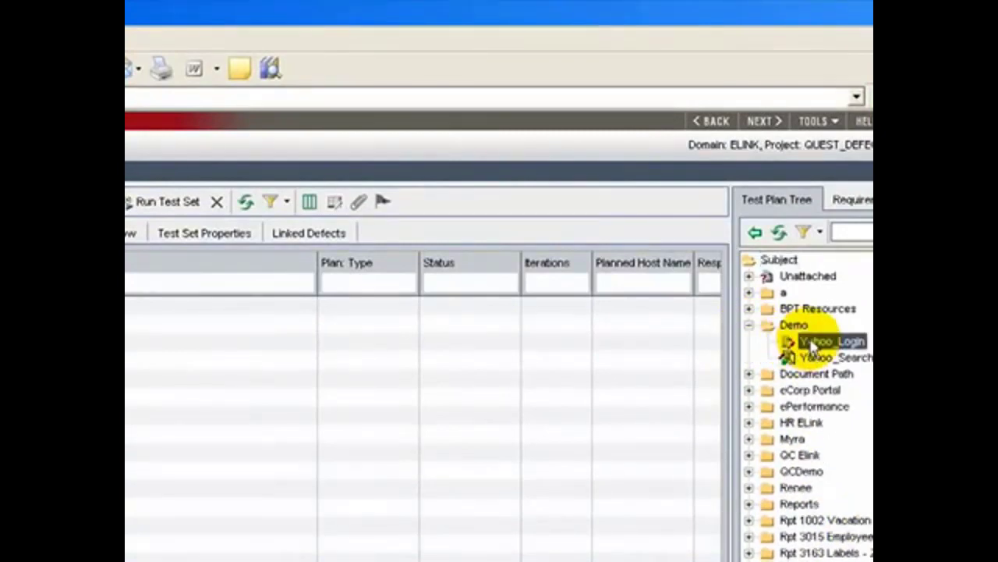
click(752, 236)
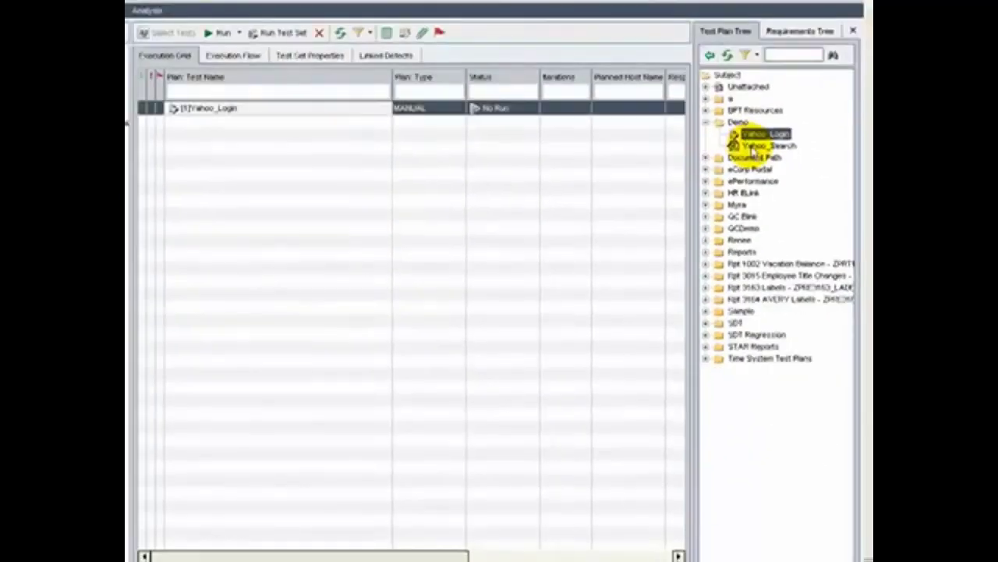
click(760, 146)
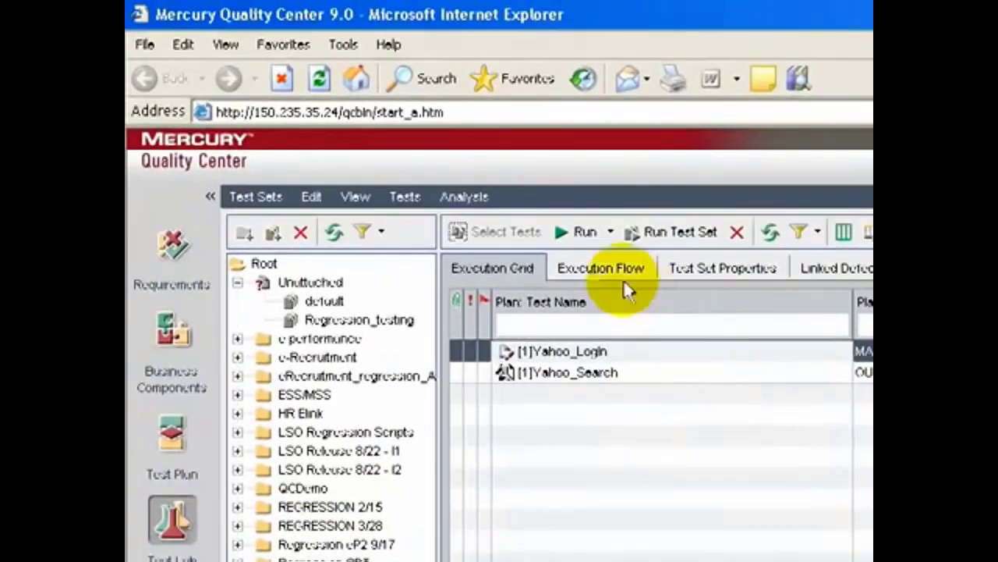
Step: In the execution flow, schedule the Yahoo_Login test to run at a specified time, on 2/11/2008 at 20:22:52
click(589, 264)
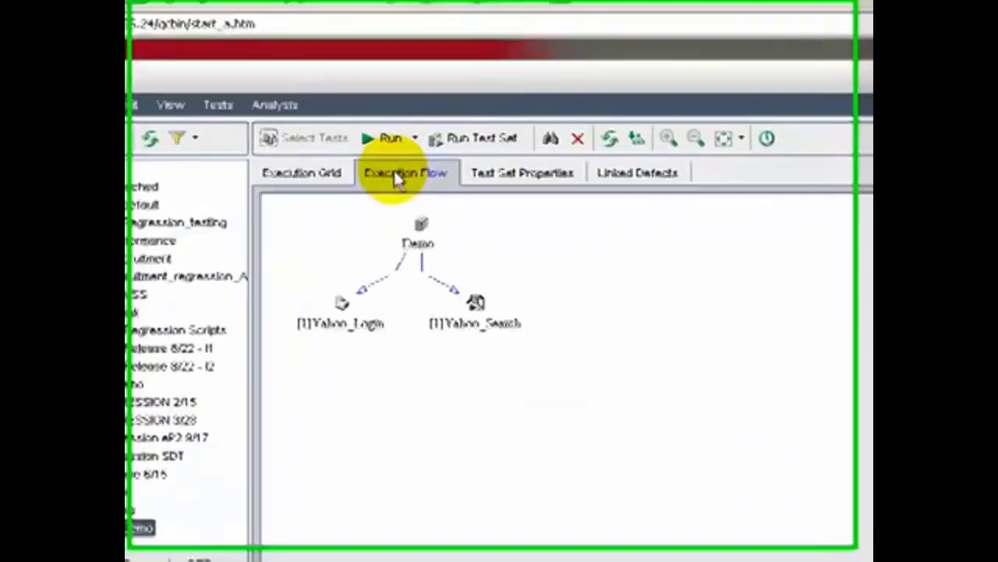
double_click(339, 343)
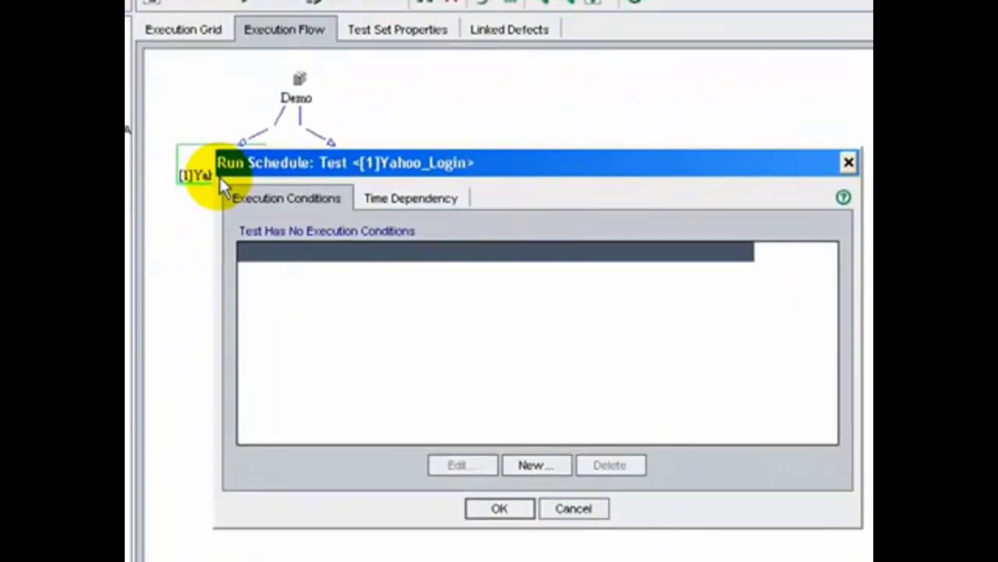
click(415, 197)
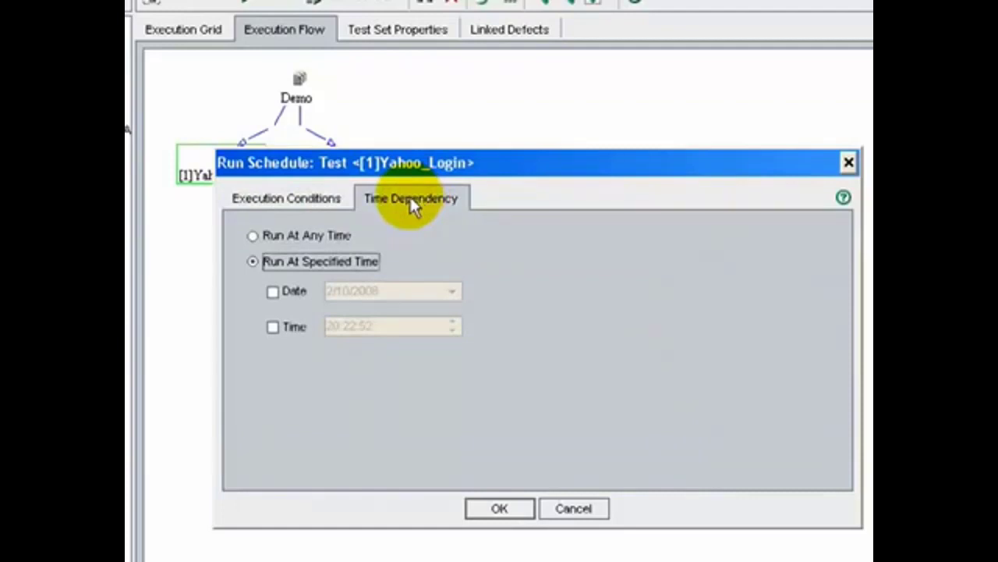
click(296, 289)
click(452, 290)
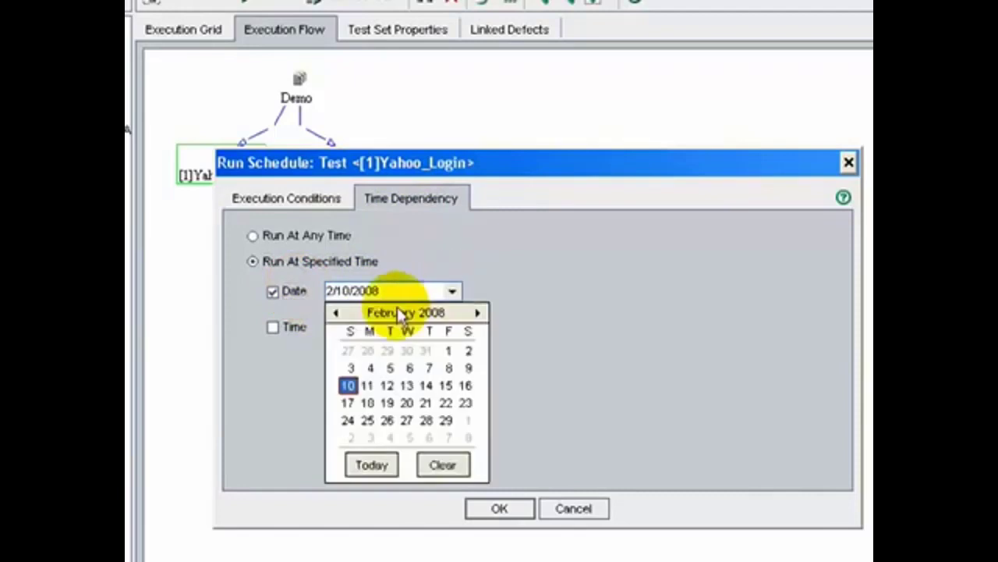
click(367, 386)
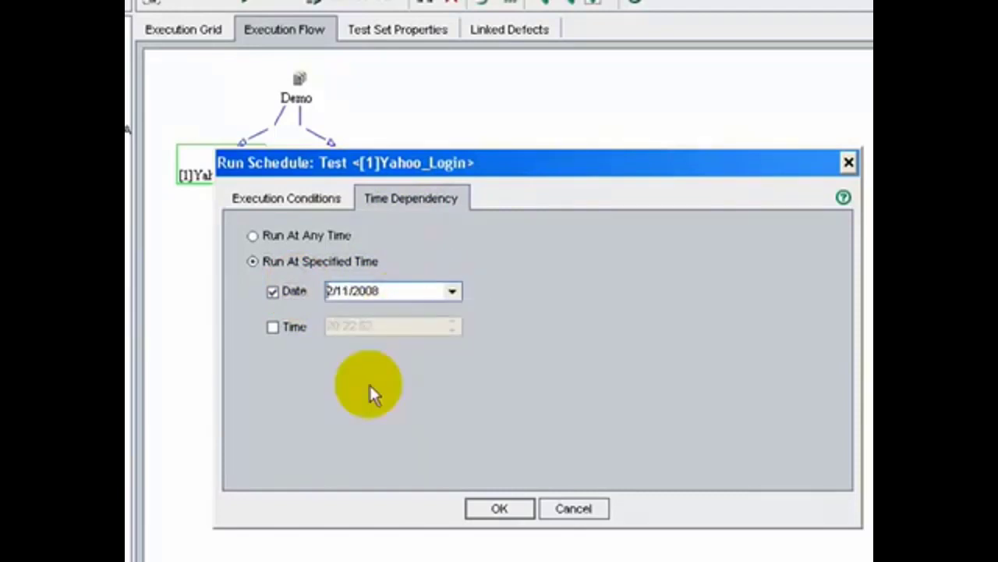
click(293, 328)
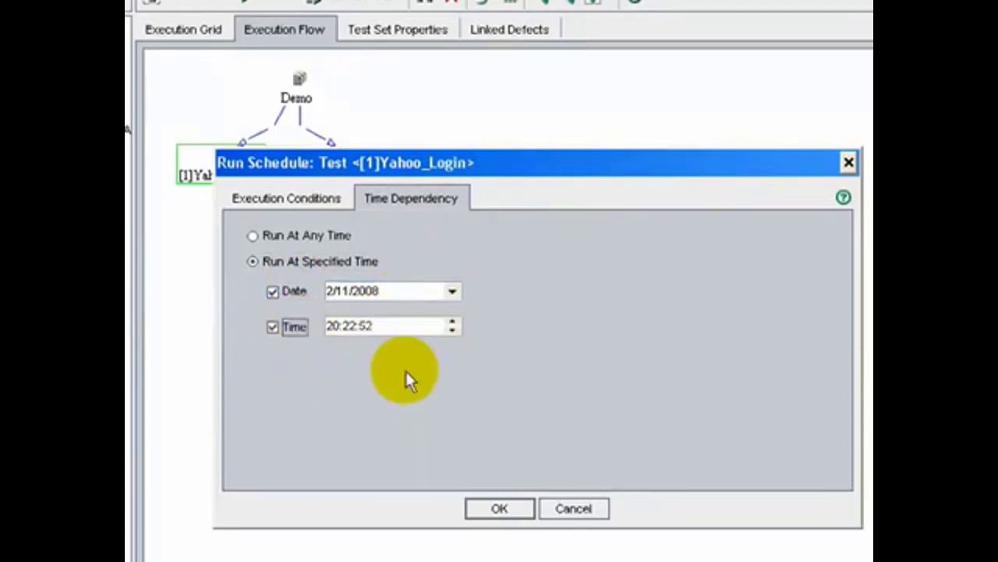
click(516, 508)
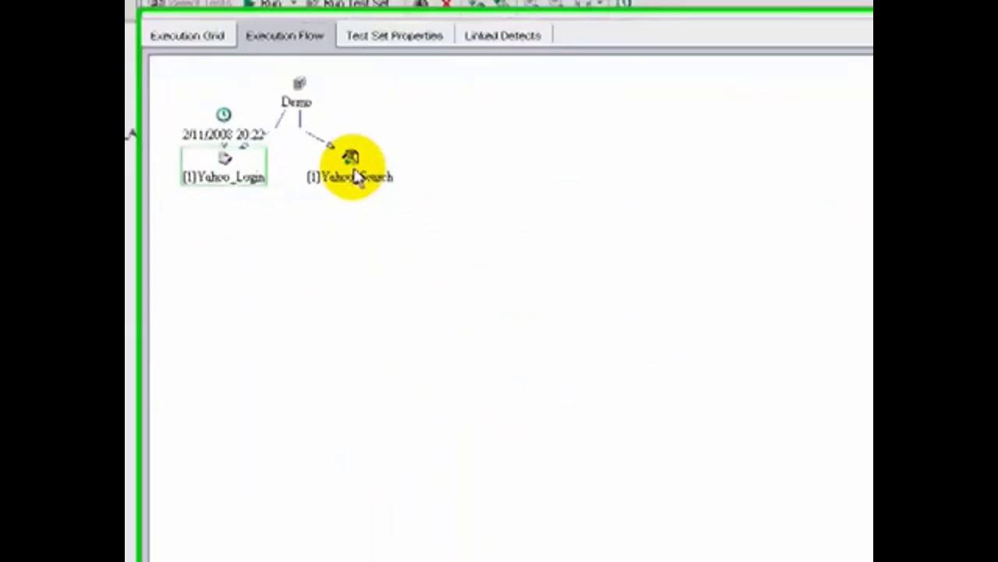
Step: Add an execution condition to Yahoo_Search in the execution flow so it runs only if Yahoo_Login is Finished
click(677, 421)
double_click(337, 163)
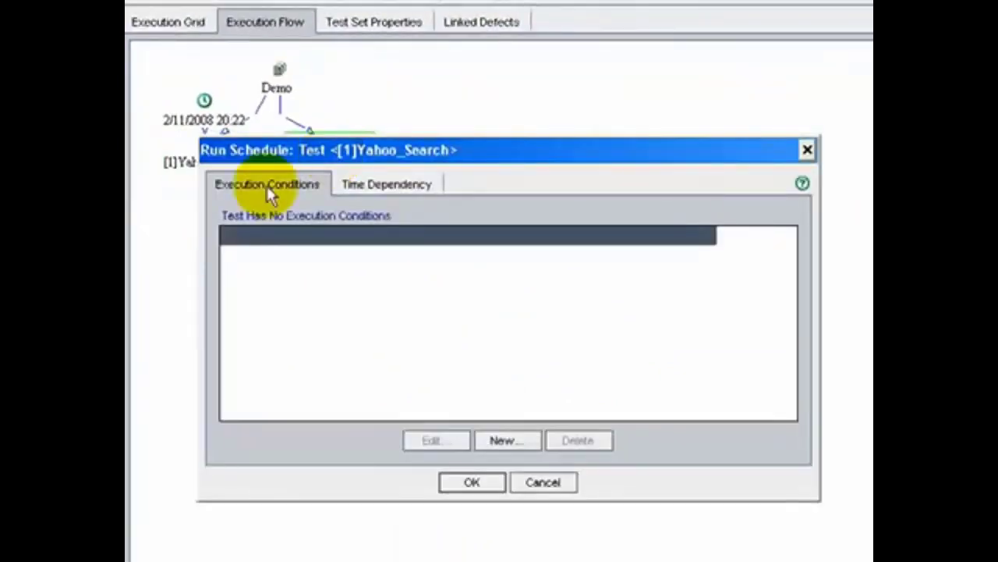
click(524, 446)
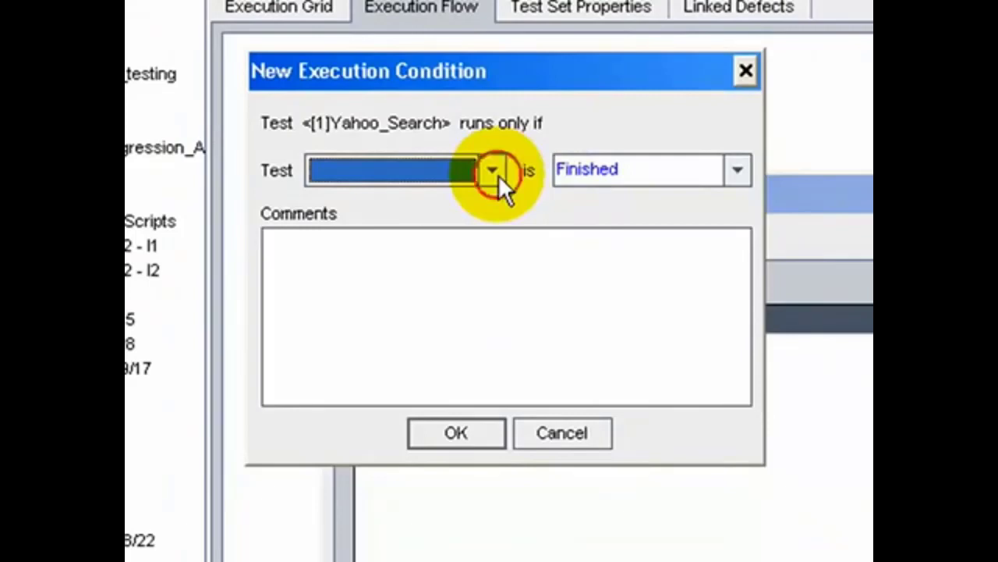
click(499, 174)
click(451, 198)
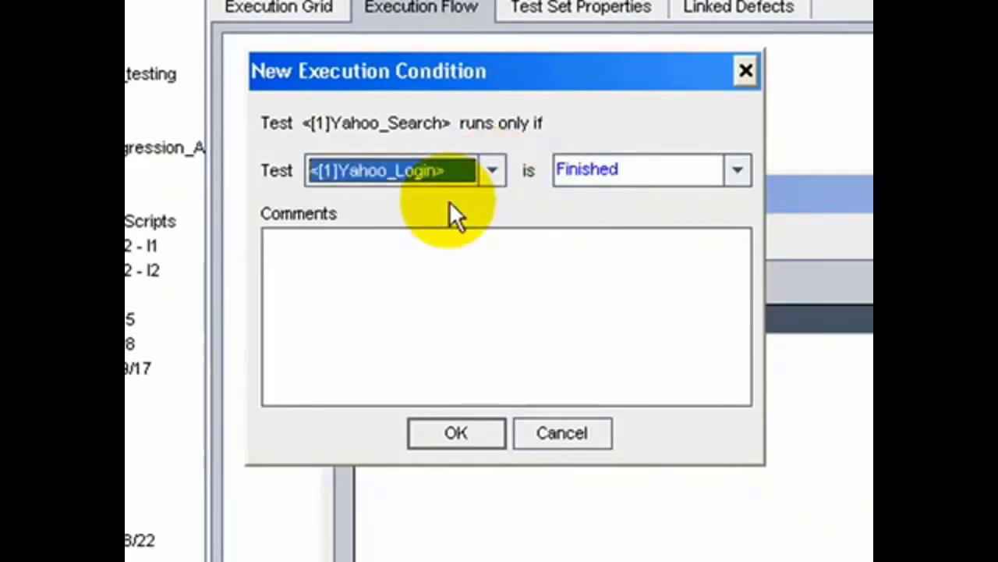
click(735, 173)
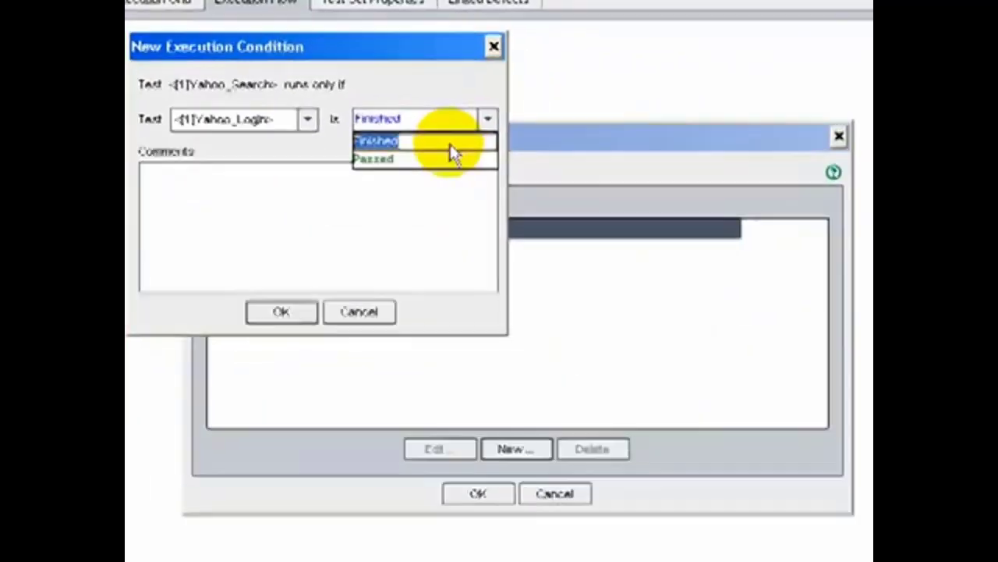
click(639, 199)
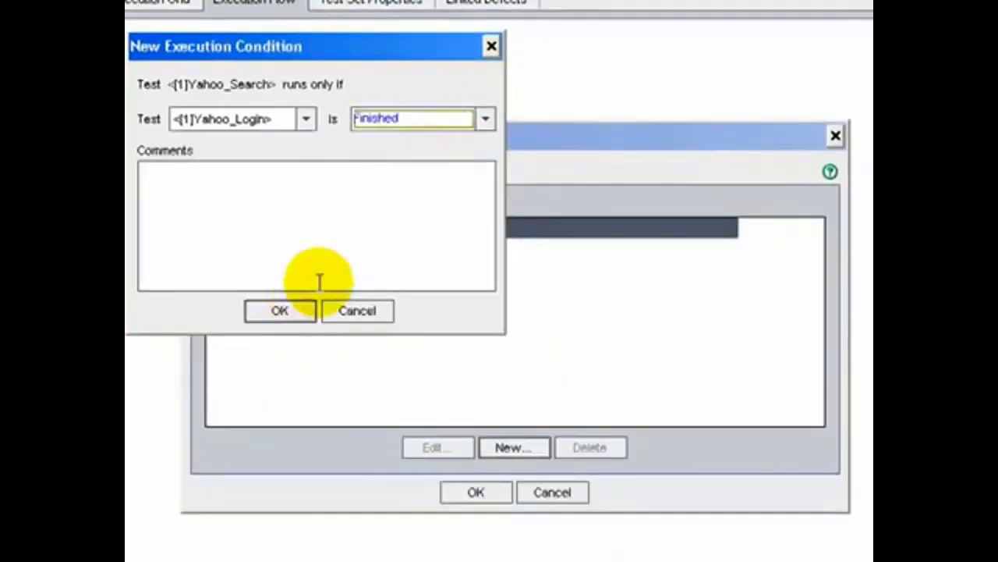
click(304, 310)
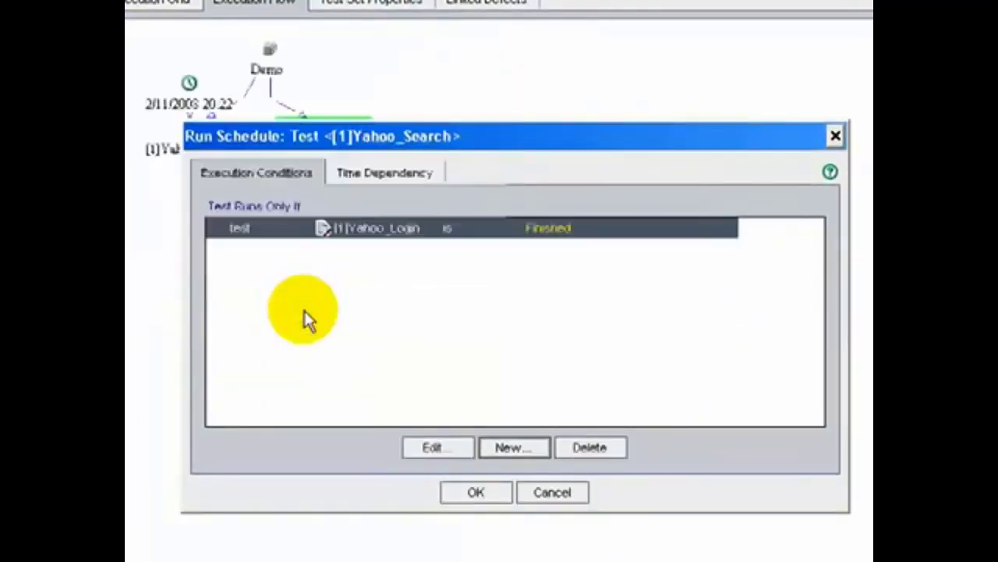
click(475, 492)
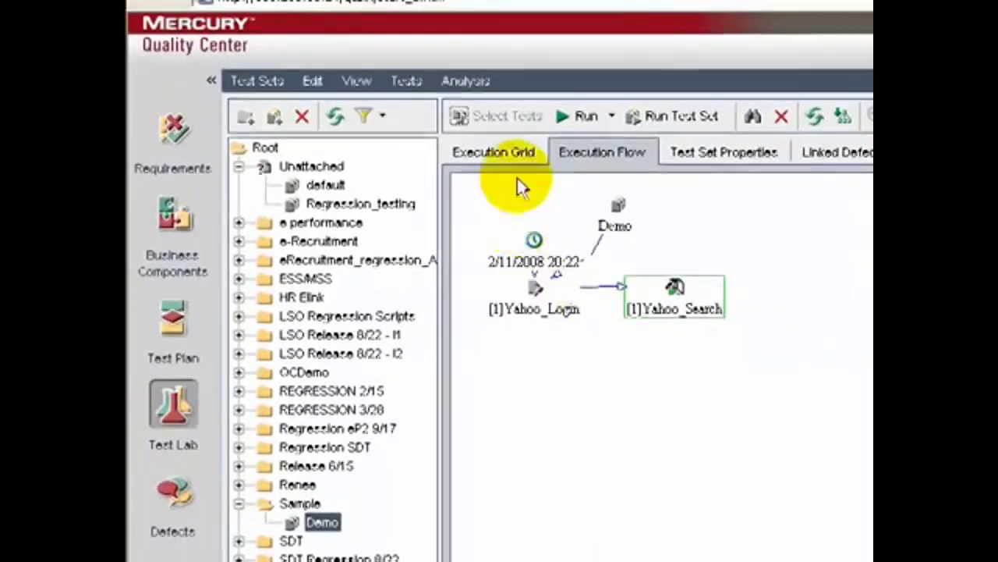
Step: Begin a manual run of Yahoo_Login from the execution grid and switch the Manual Runner to its compact view
click(515, 156)
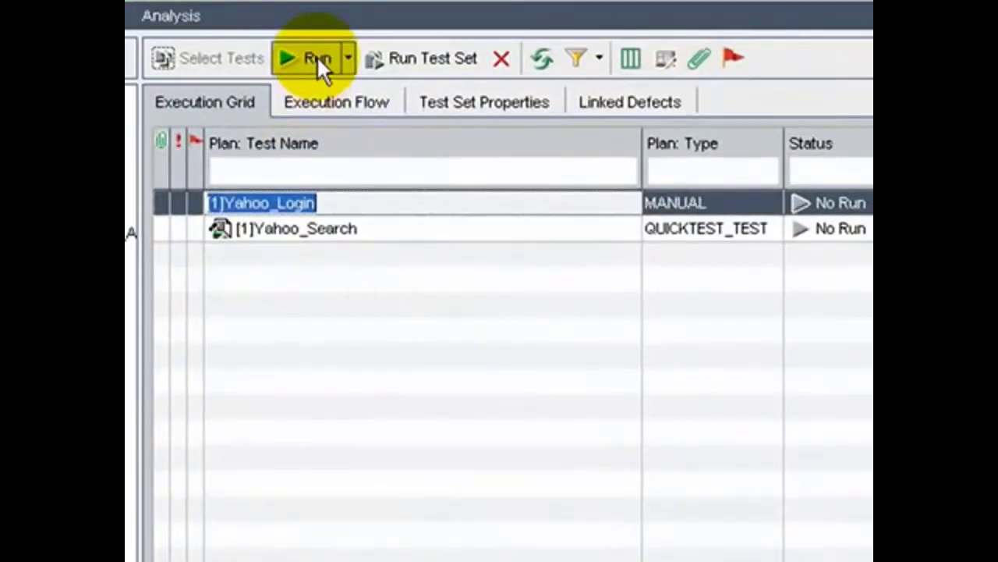
click(316, 55)
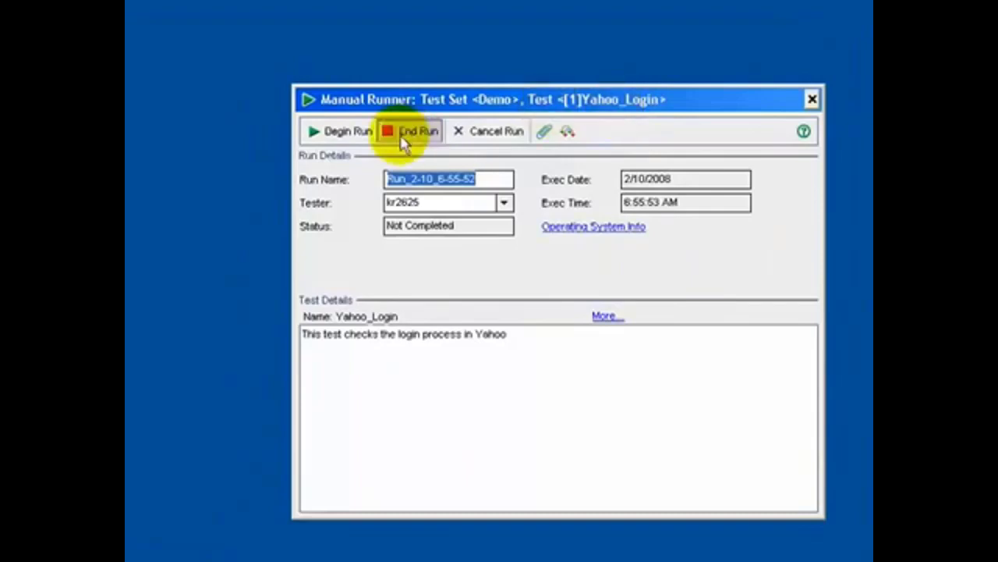
click(355, 138)
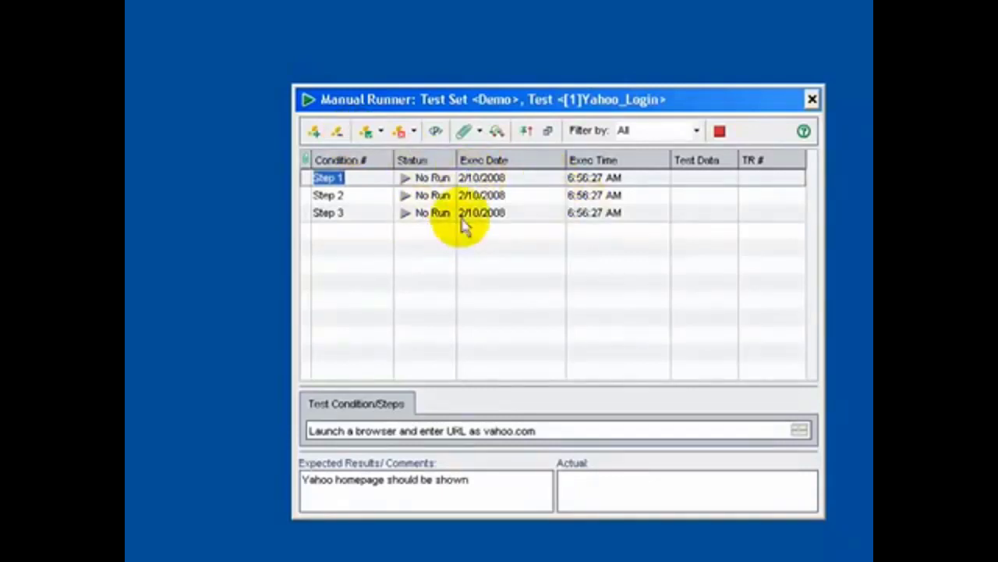
click(547, 131)
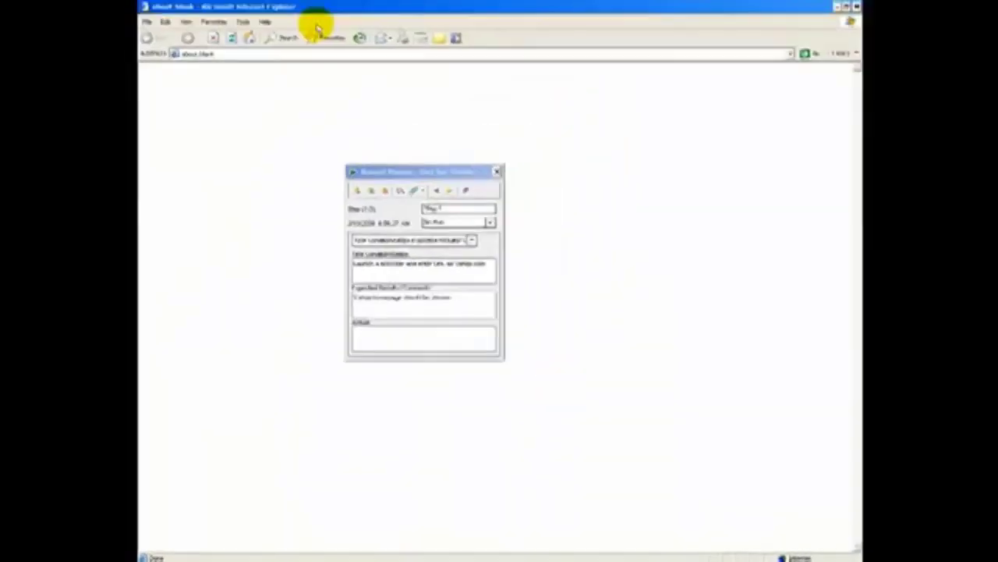
click(217, 53)
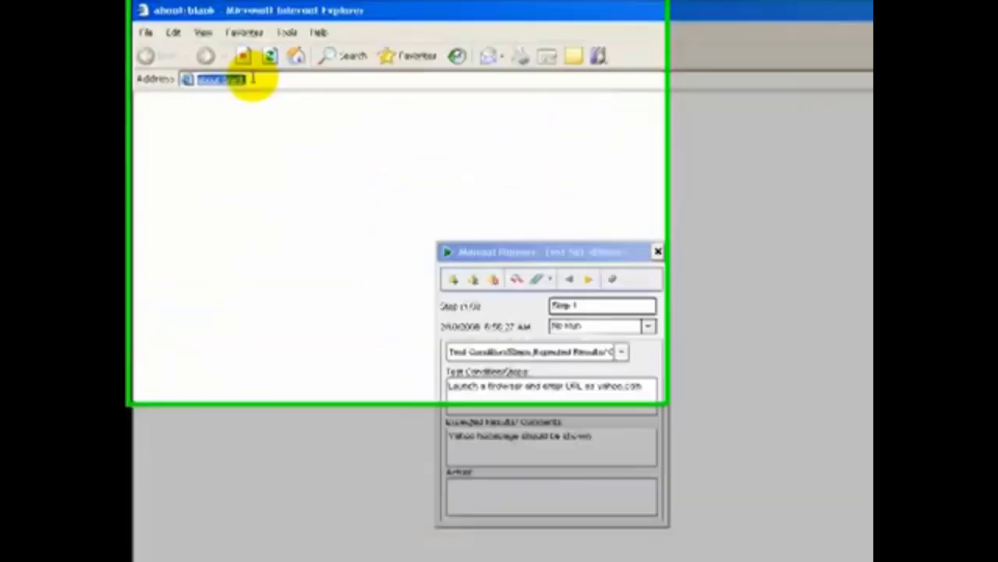
text(yahoo)
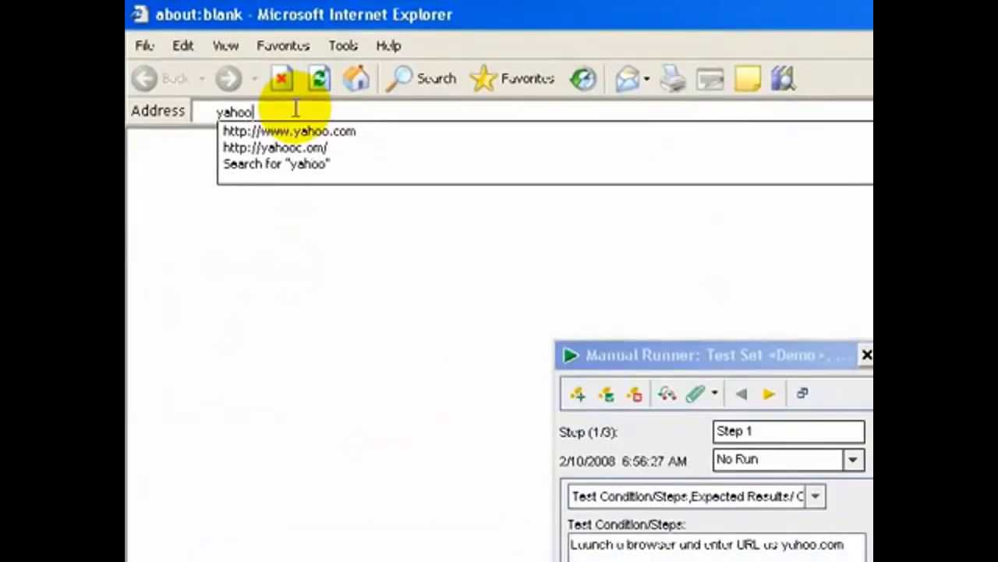
key(Down)
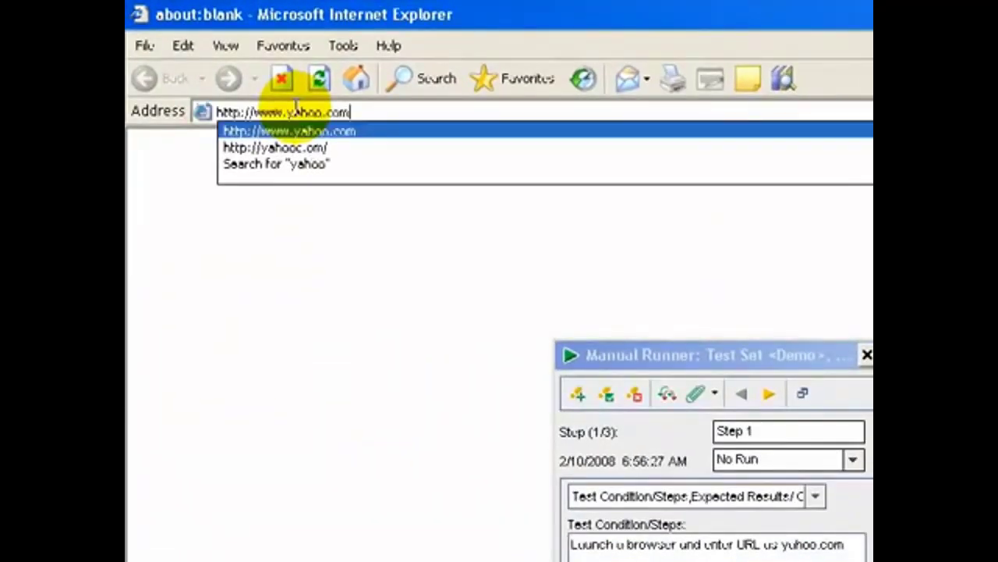
key(Return)
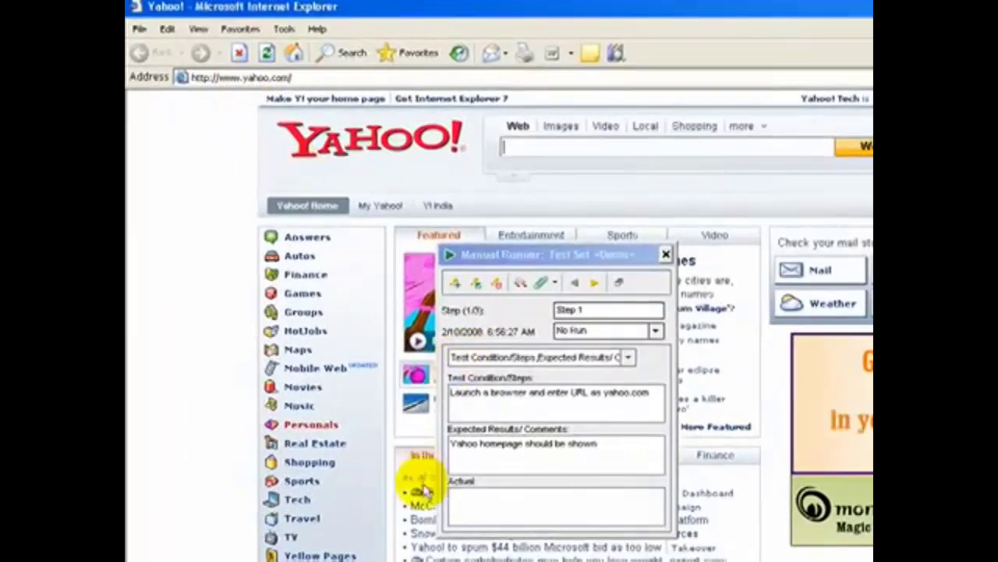
Step: Record "as expected." as the actual result of Step 1 in the Manual Runner and advance to Step 2
click(470, 508)
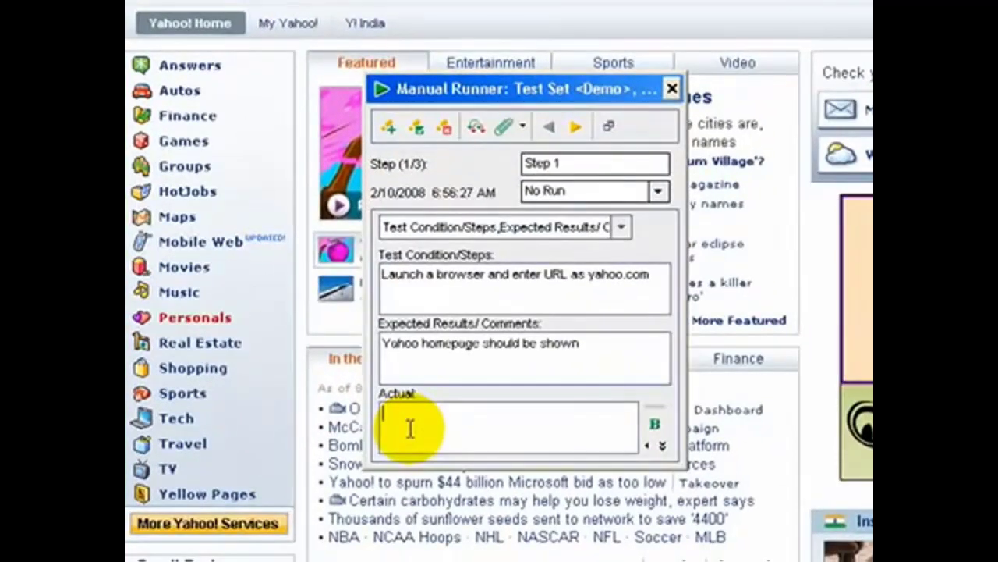
text(as expected)
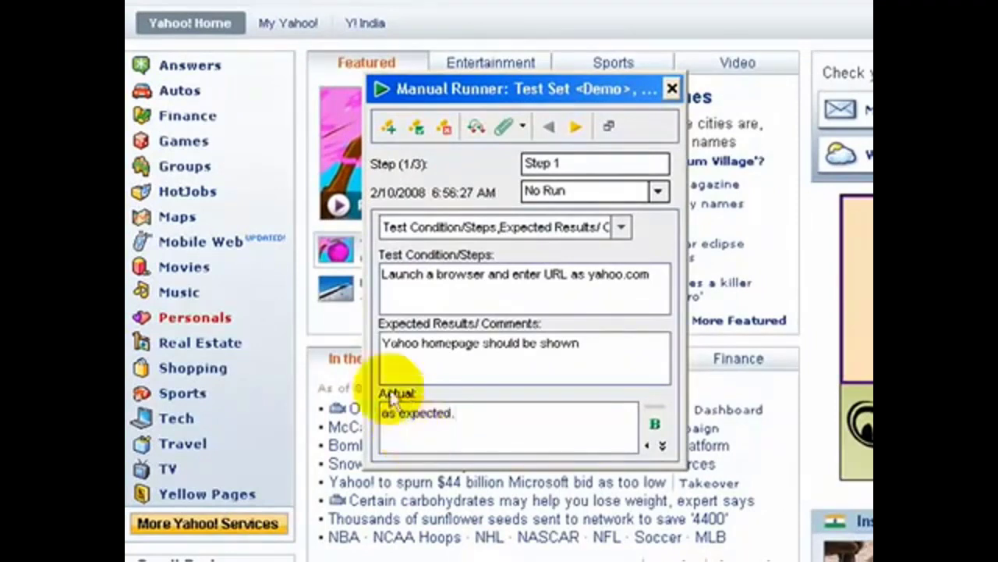
click(572, 130)
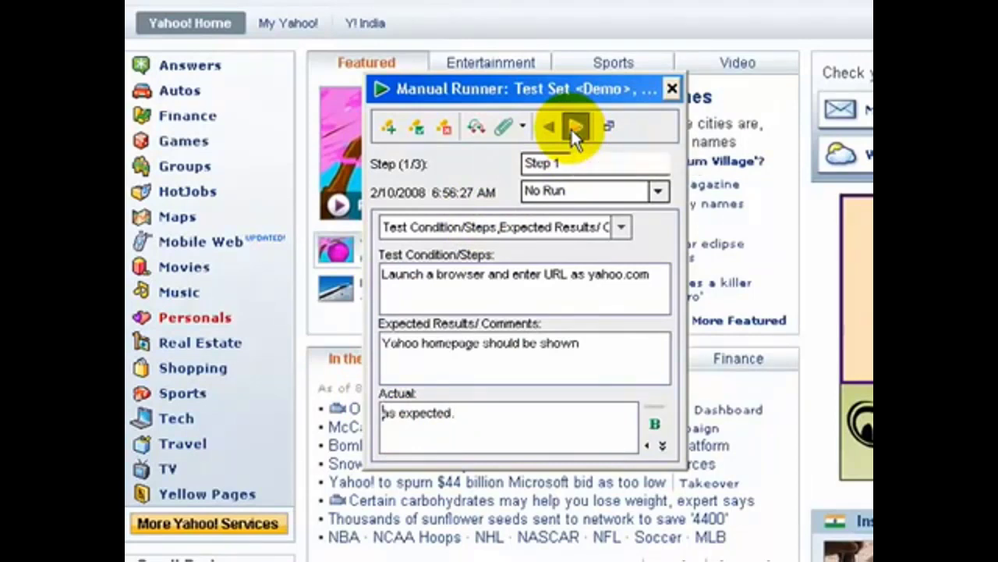
click(571, 127)
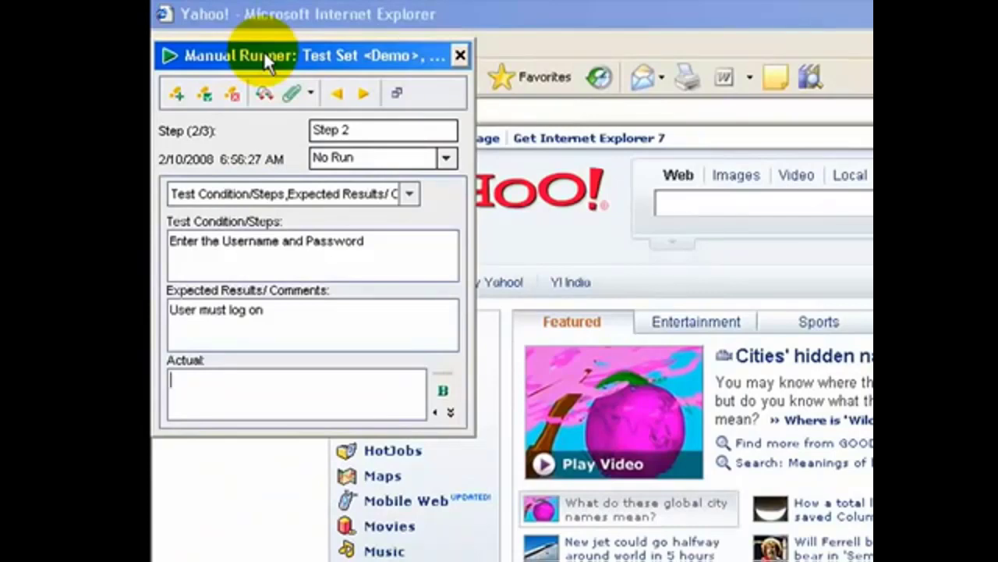
Step: Move the Manual Runner window aside, record "as expected" as the actual result of Step 2 and advance to the next step
drag(265, 57, 331, 65)
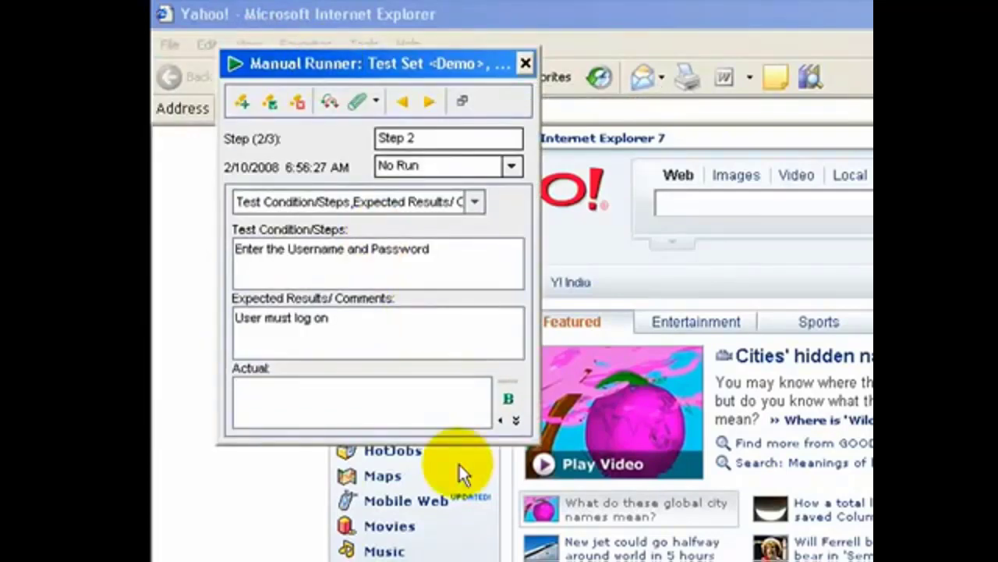
text(as expected)
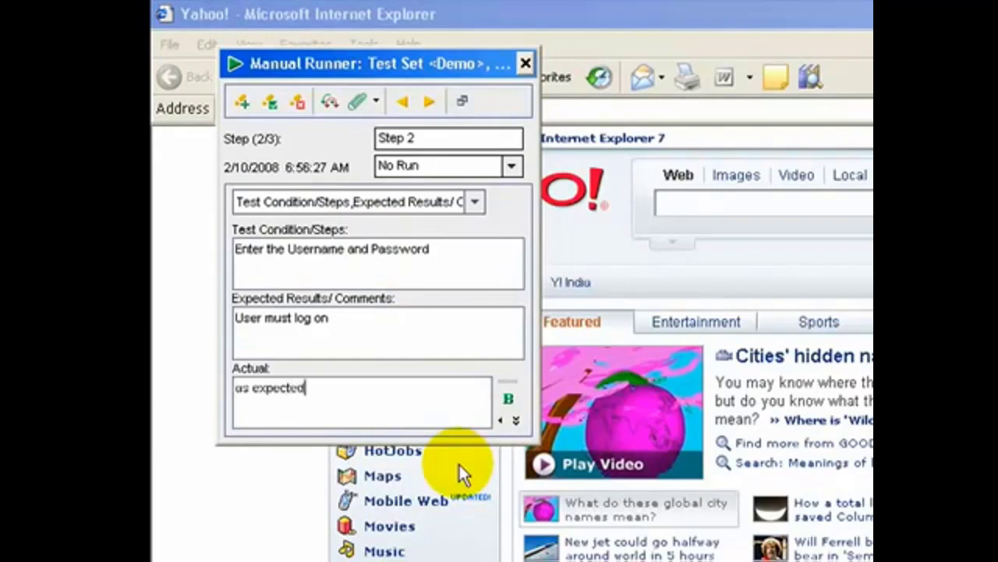
click(425, 112)
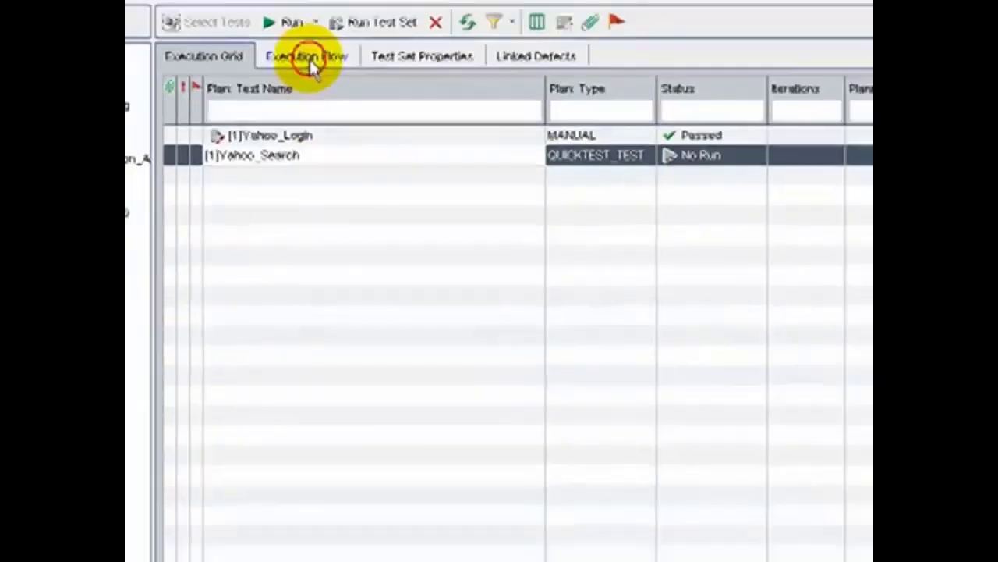
Step: Show the Demo test set's execution flow and open the Automatic Runner for its tests, dismissing the log notice
click(298, 47)
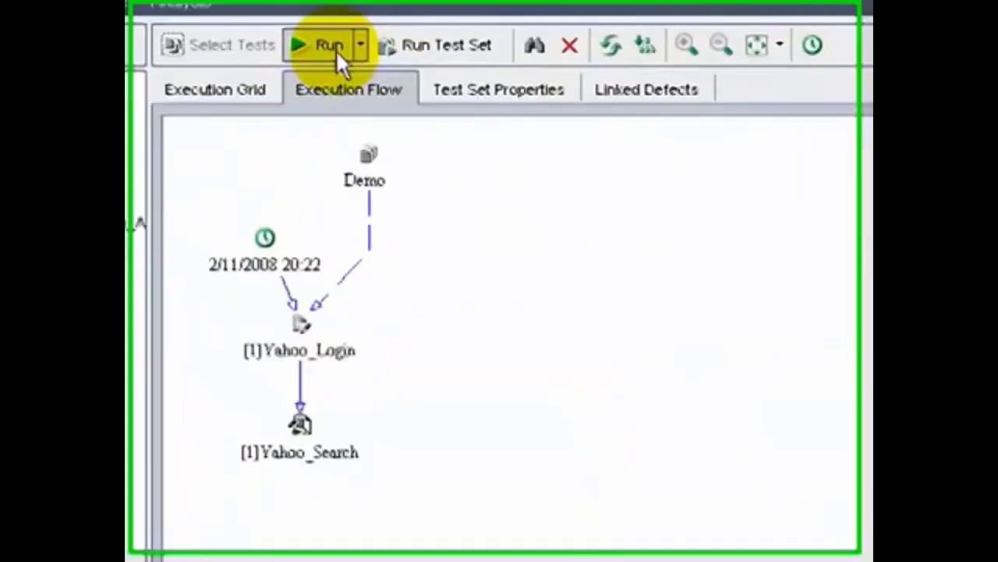
click(360, 113)
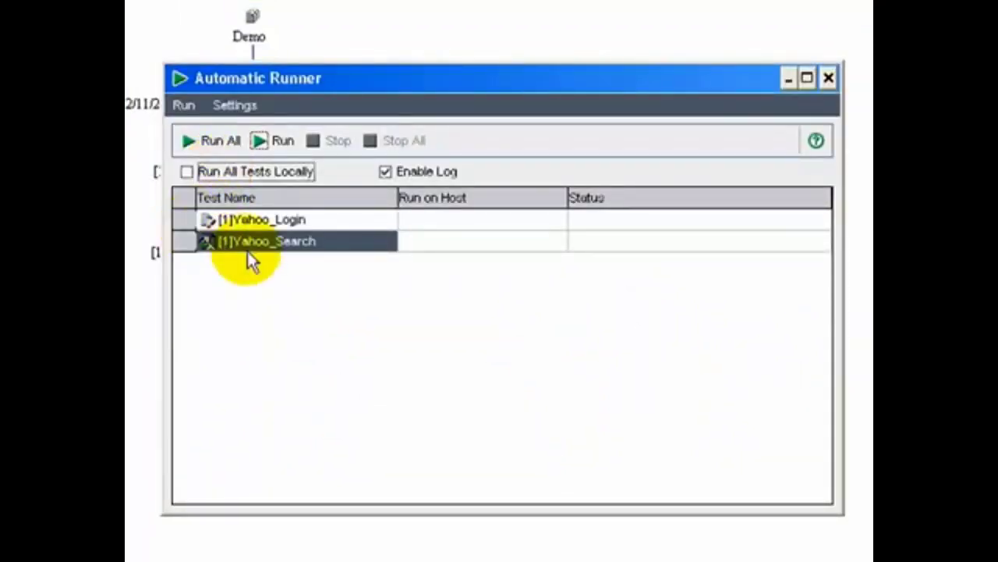
click(416, 243)
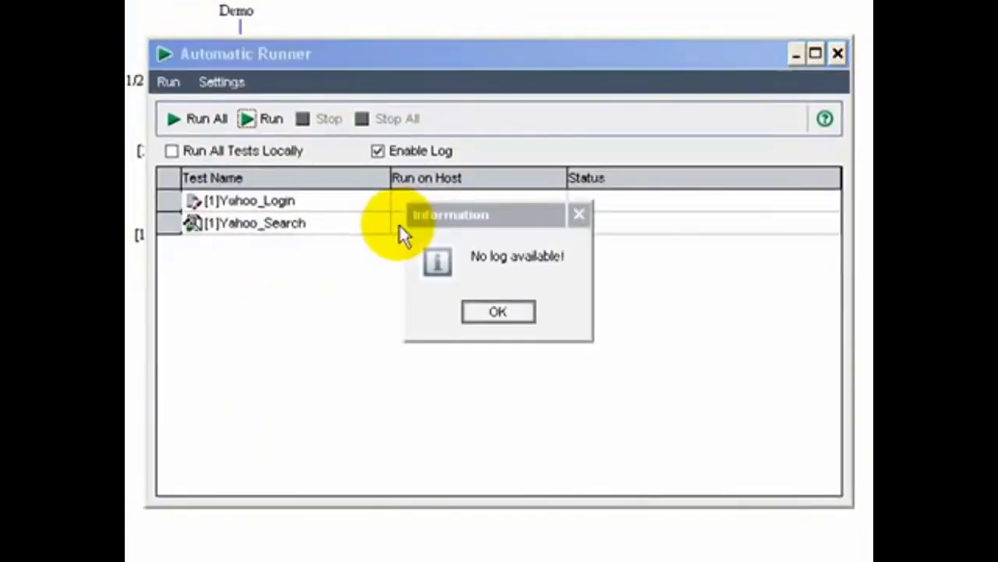
click(500, 311)
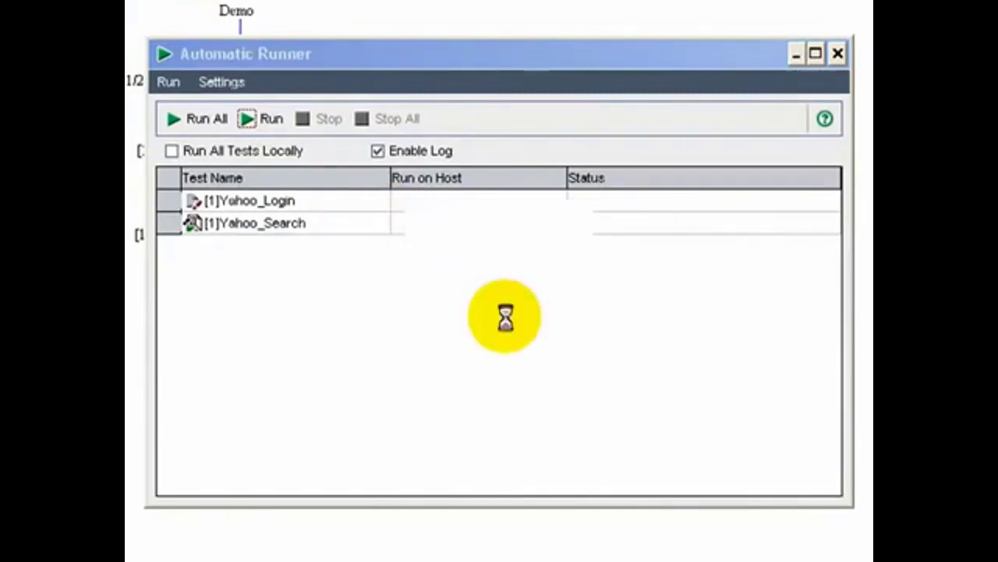
Step: Set all tests to run locally and run only the automated Yahoo_Search test in QuickTest Professional
click(183, 150)
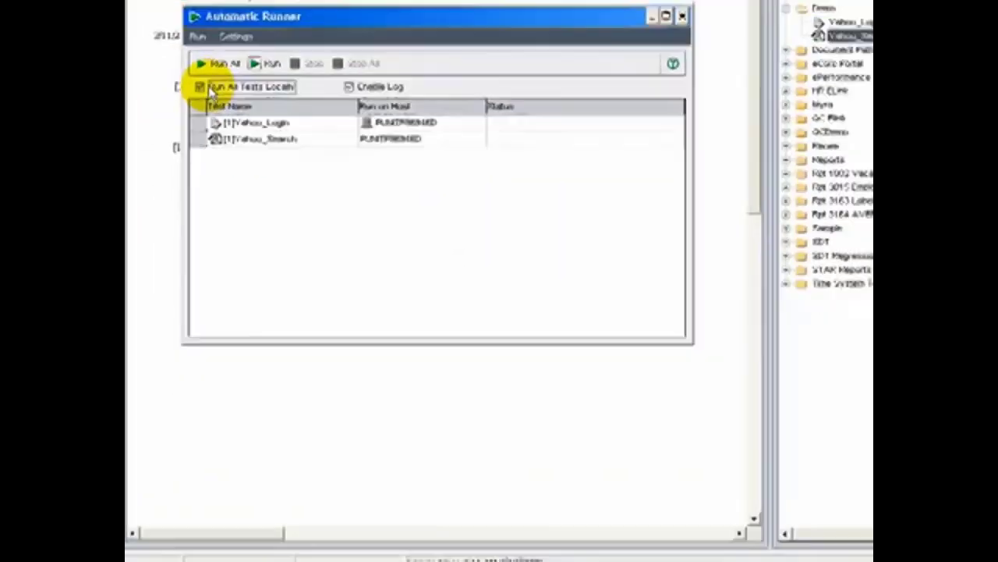
click(259, 225)
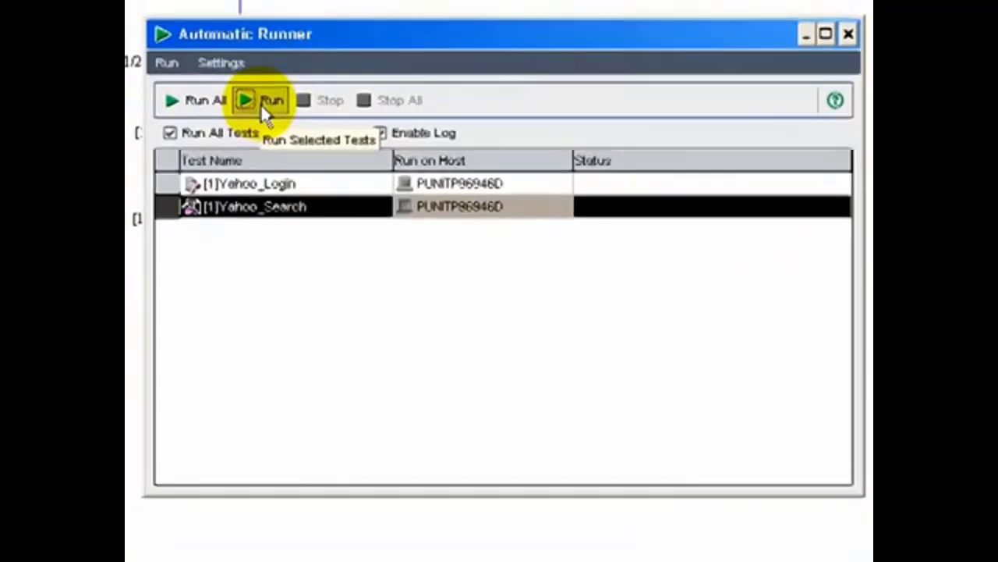
click(269, 62)
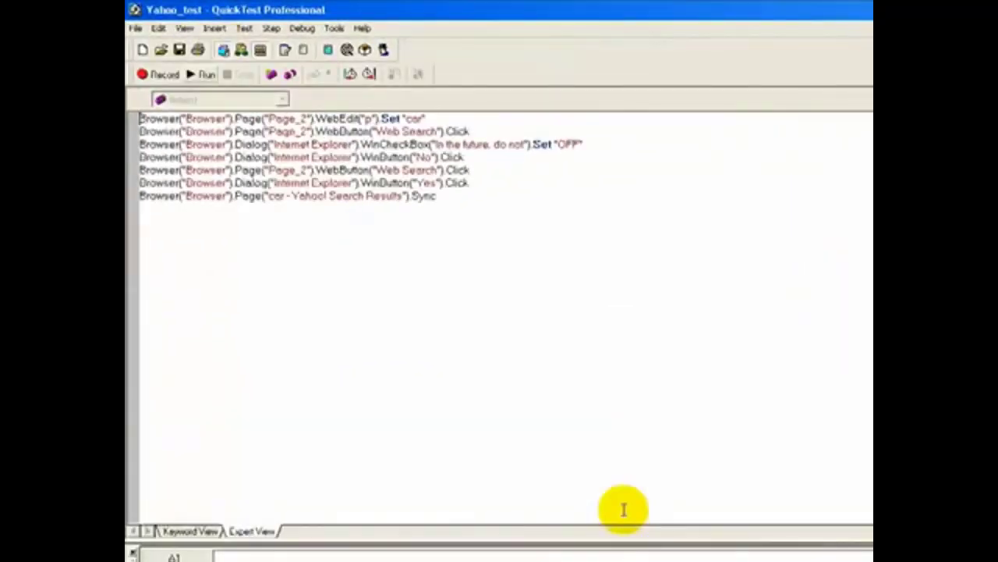
key(F5)
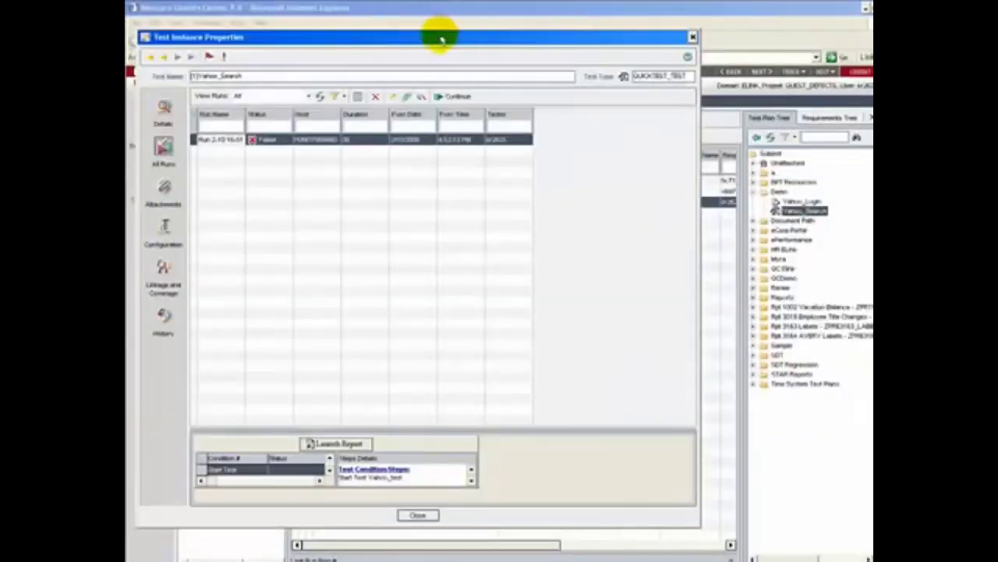
Step: Enlarge the Test Instance Properties of Yahoo_Search and launch the report of its recorded run
double_click(441, 37)
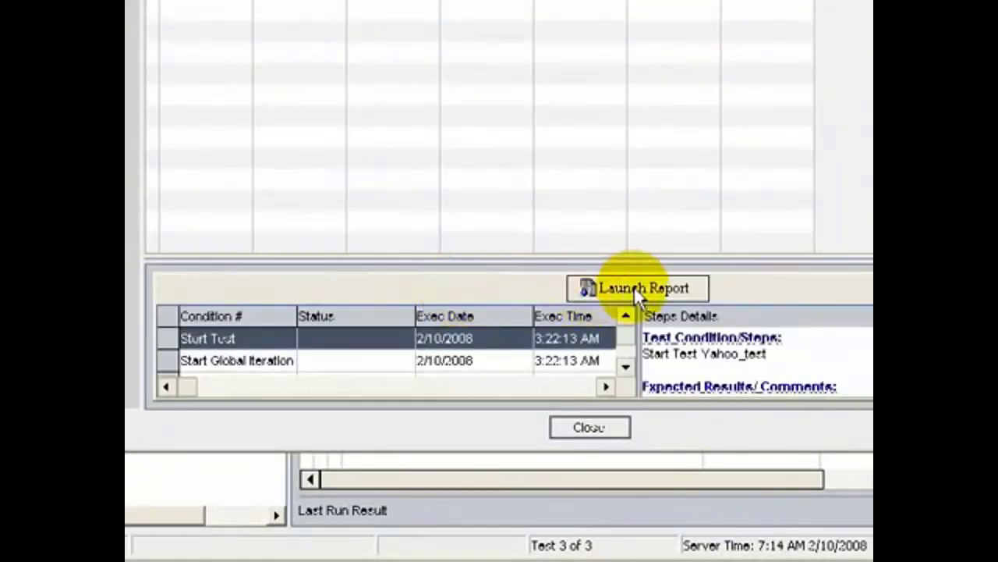
click(634, 285)
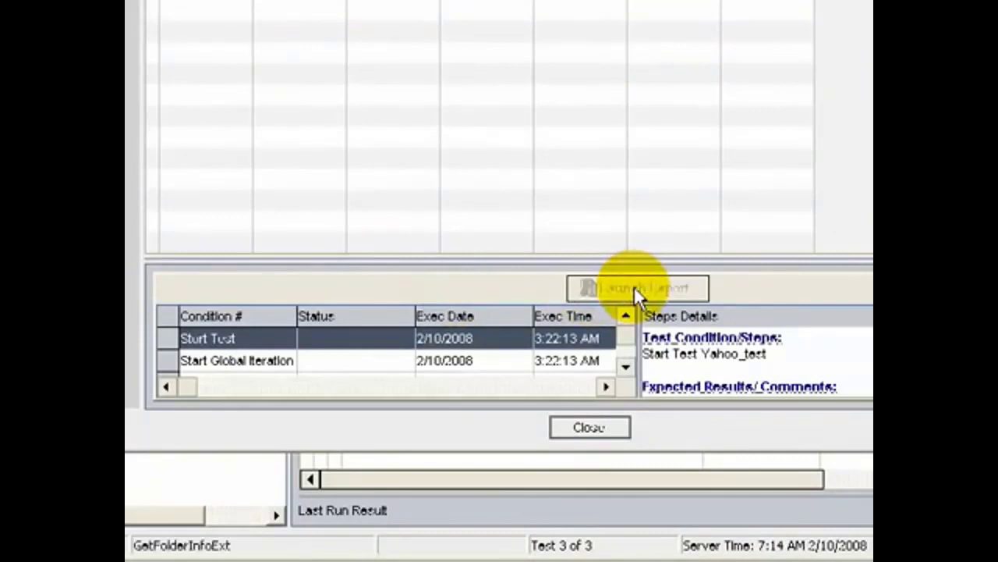
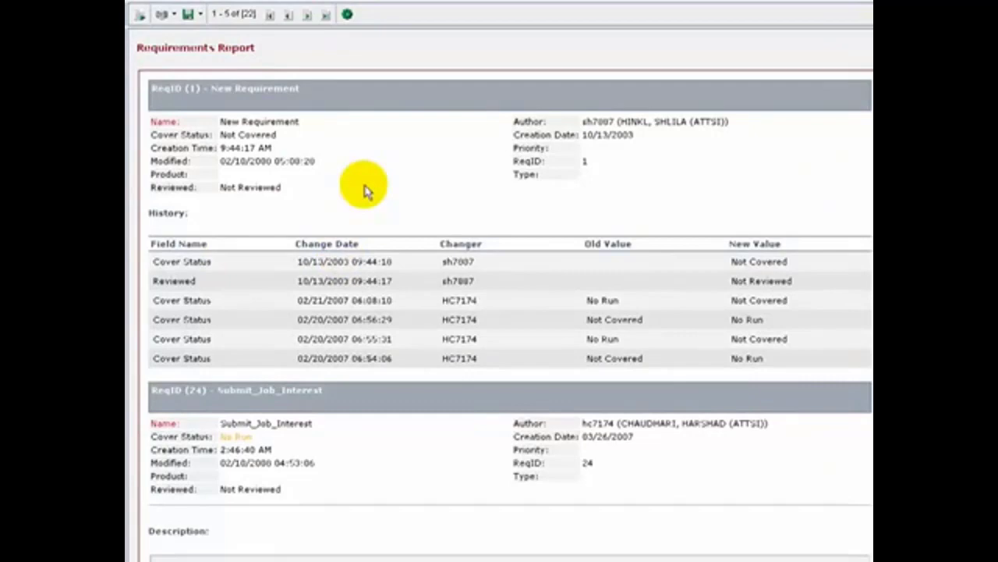
Step: Configure the Standard Requirements Report with a filter on the Author field, entering the author's user ID
drag(872, 202, 869, 156)
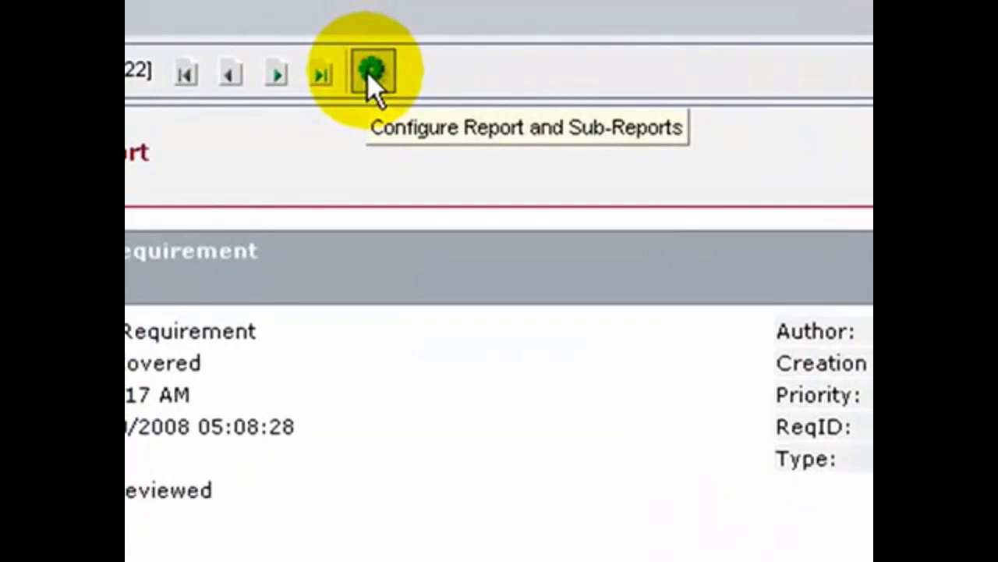
click(371, 78)
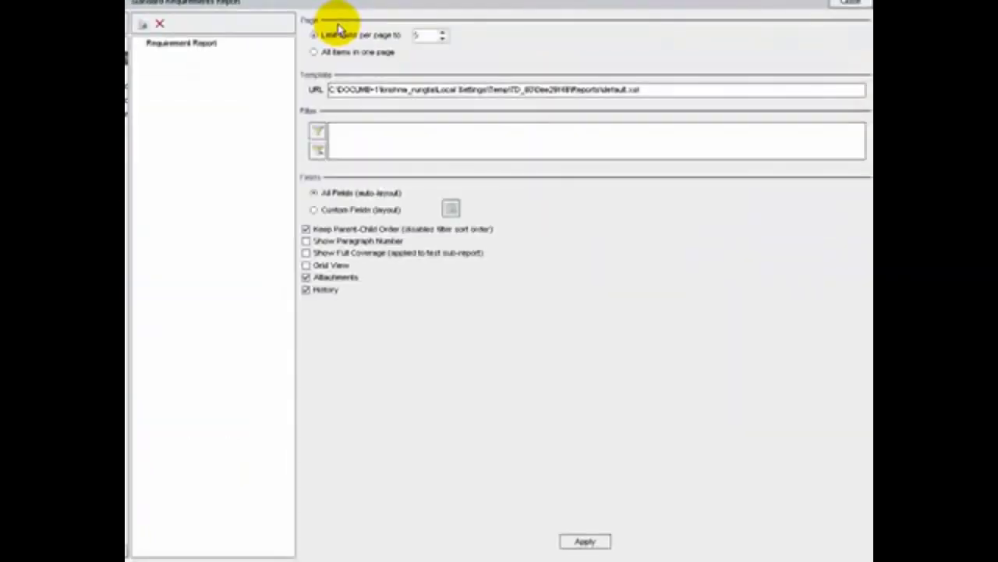
click(318, 132)
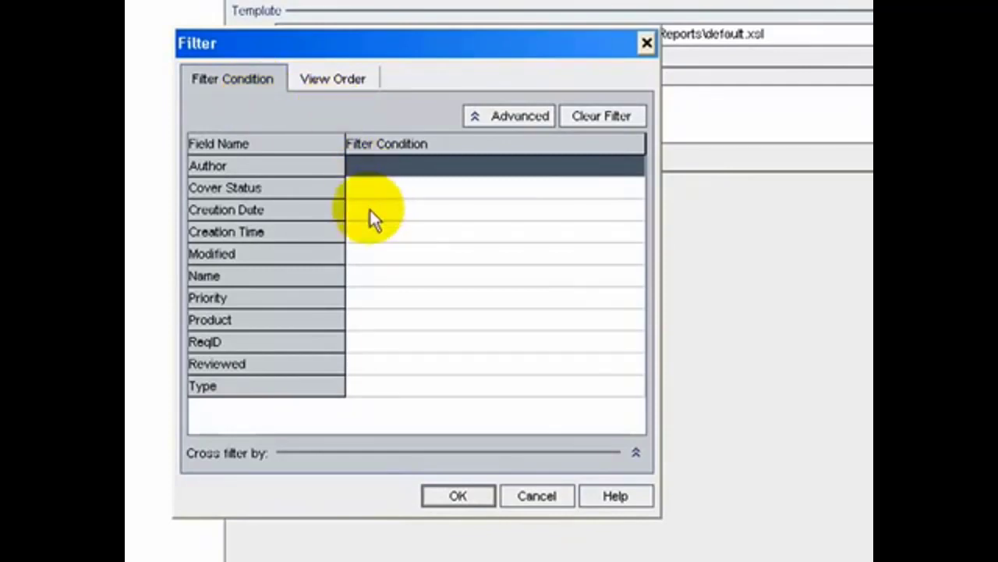
click(369, 166)
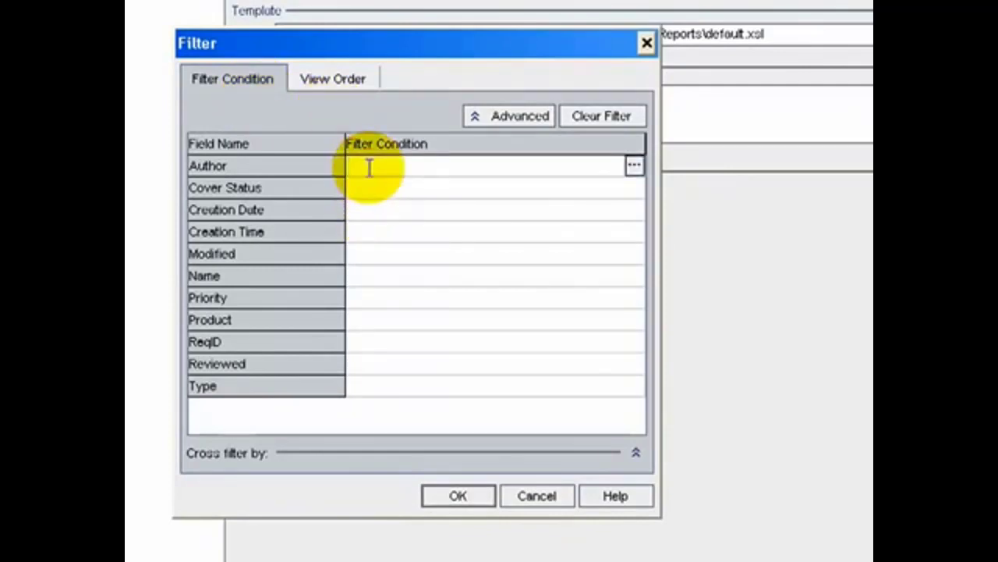
text(kr2625)
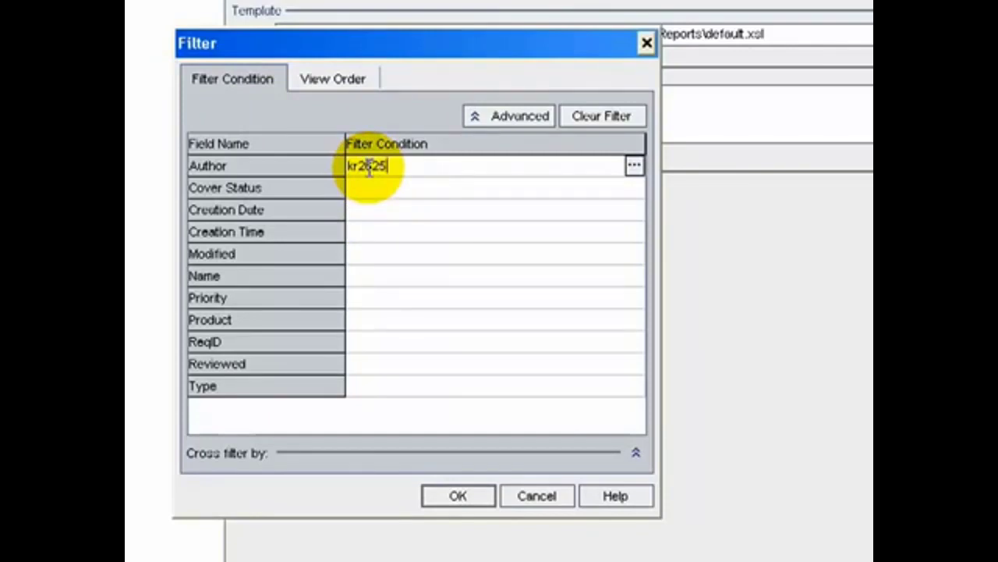
click(483, 491)
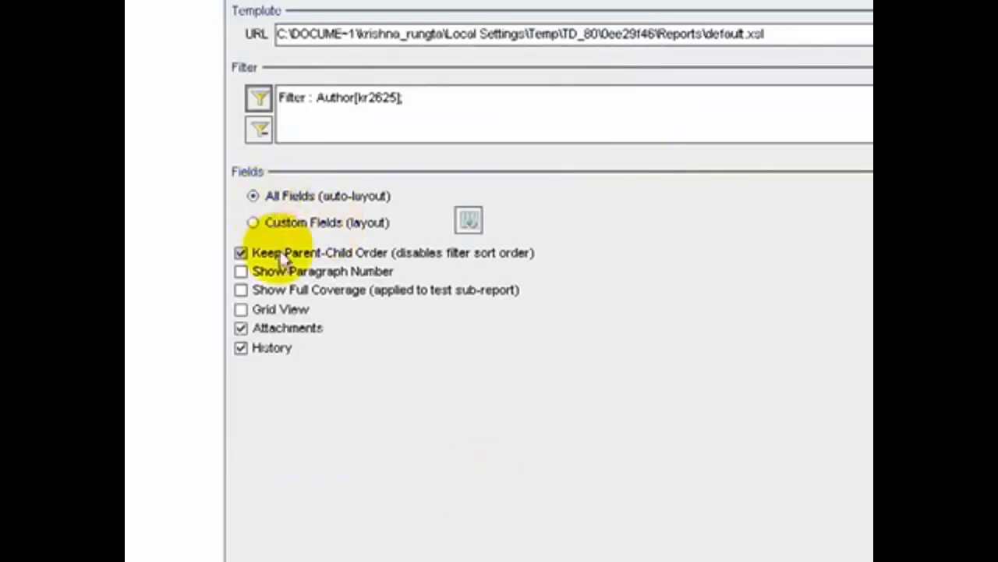
click(252, 222)
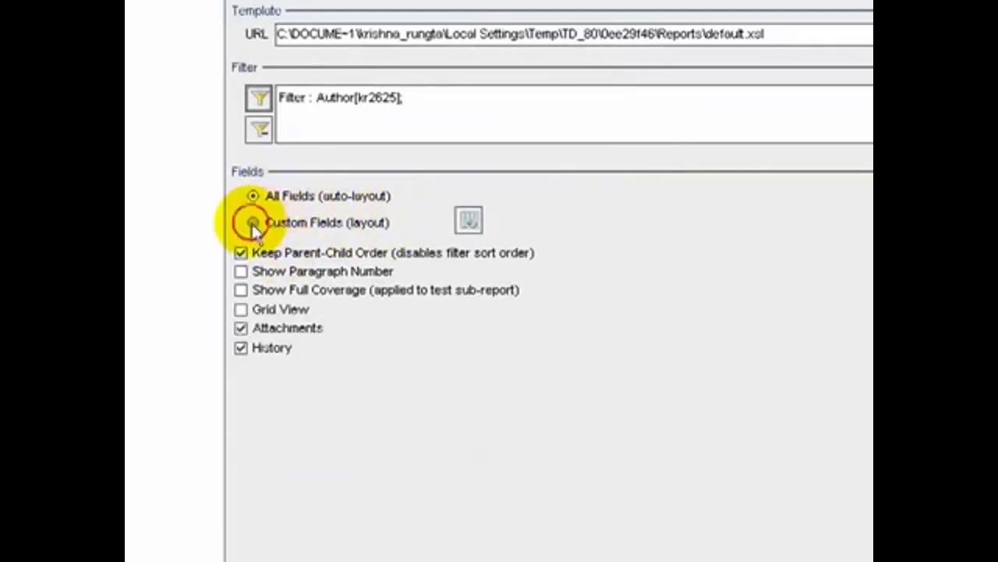
click(468, 221)
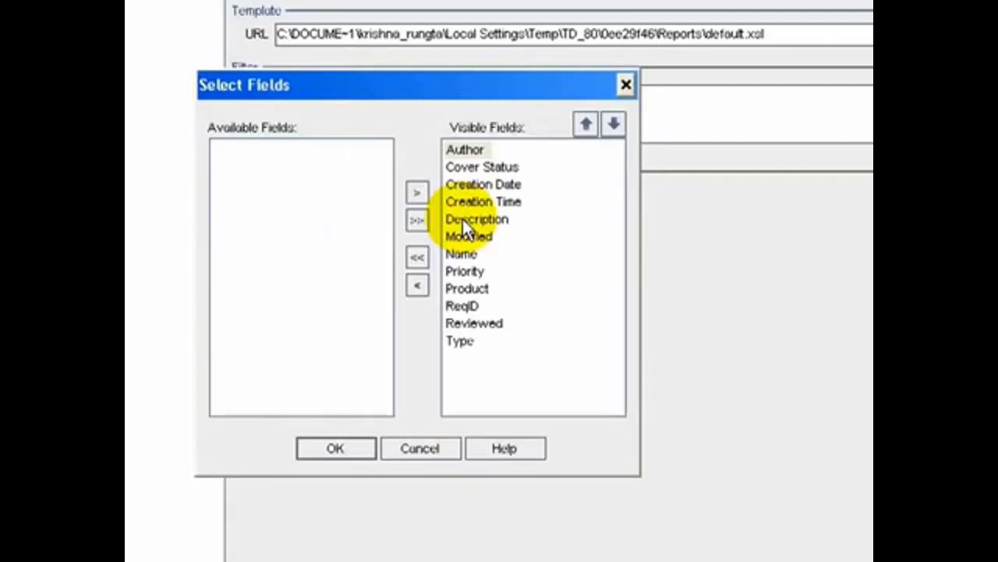
click(421, 448)
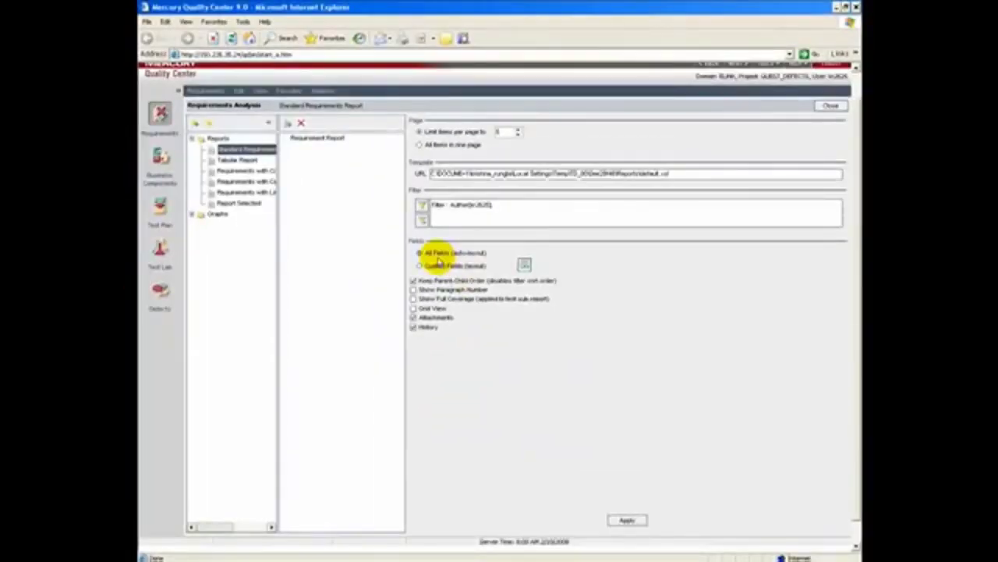
Step: Apply the report configuration and look through the requirements report filtered by author
click(628, 519)
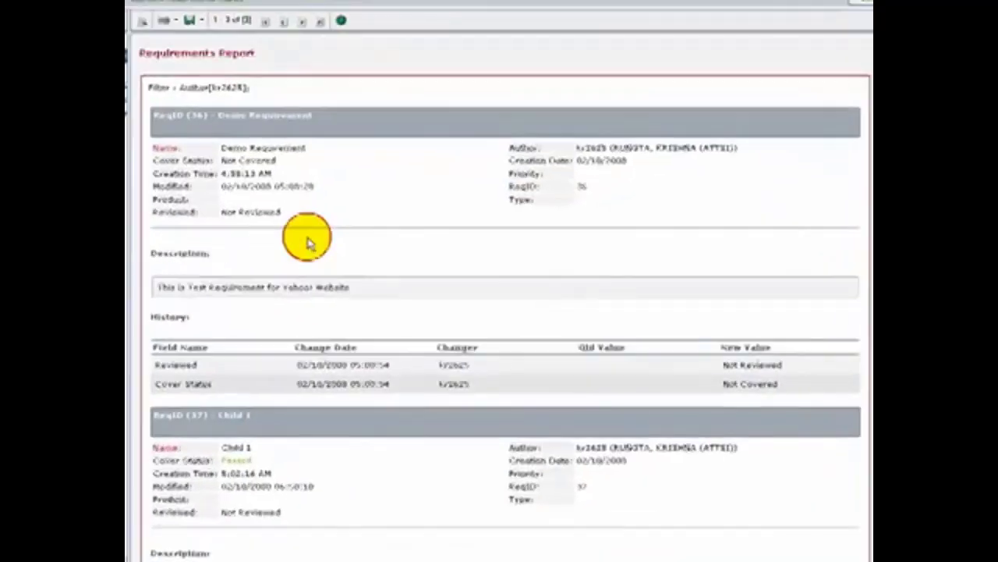
scroll(412, 289, down, 4)
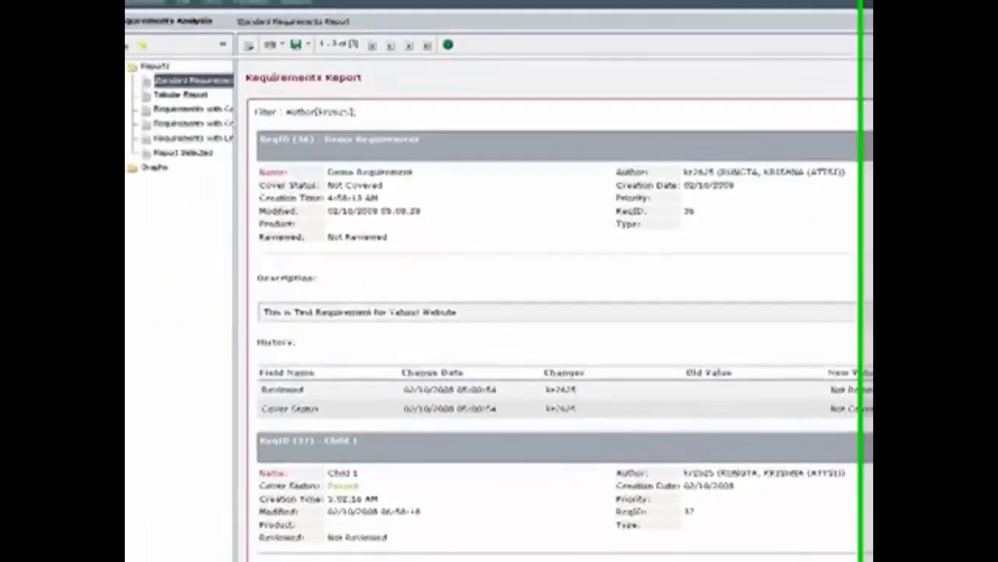
Step: Save the filtered report as a private favorite named "SR by Author" and toggle the display of favorites in the report list
click(141, 45)
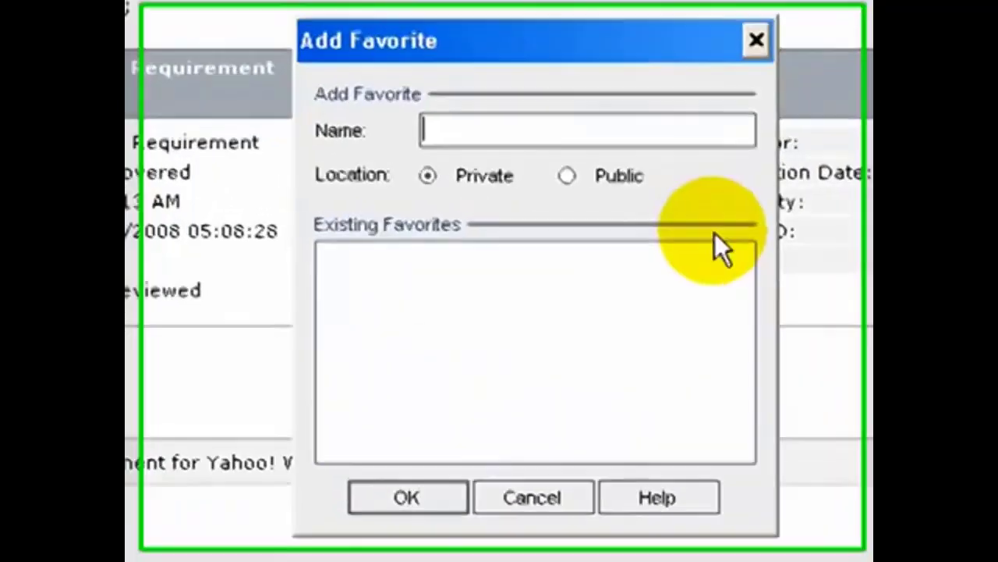
text(SRT)
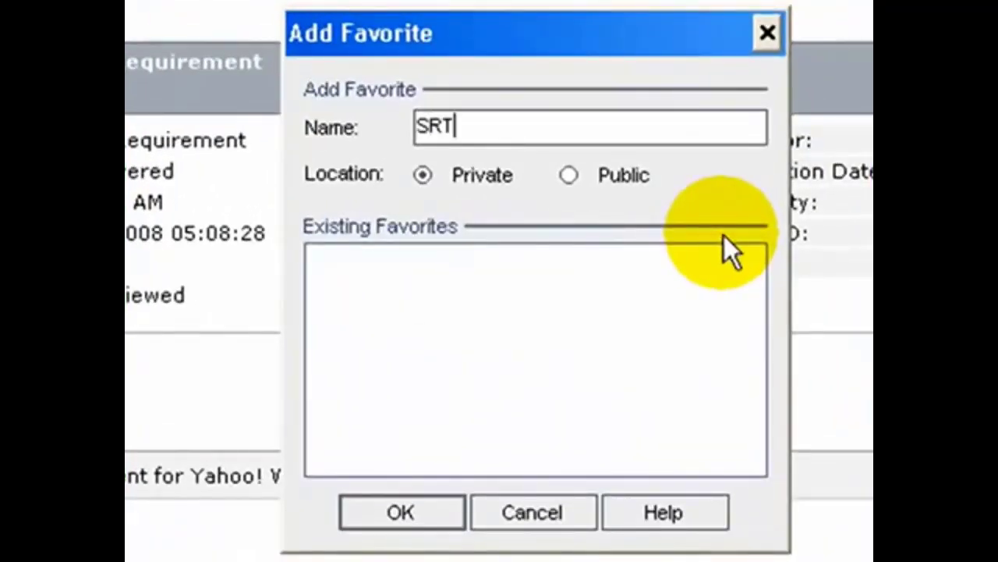
key(BackSpace)
text(b)
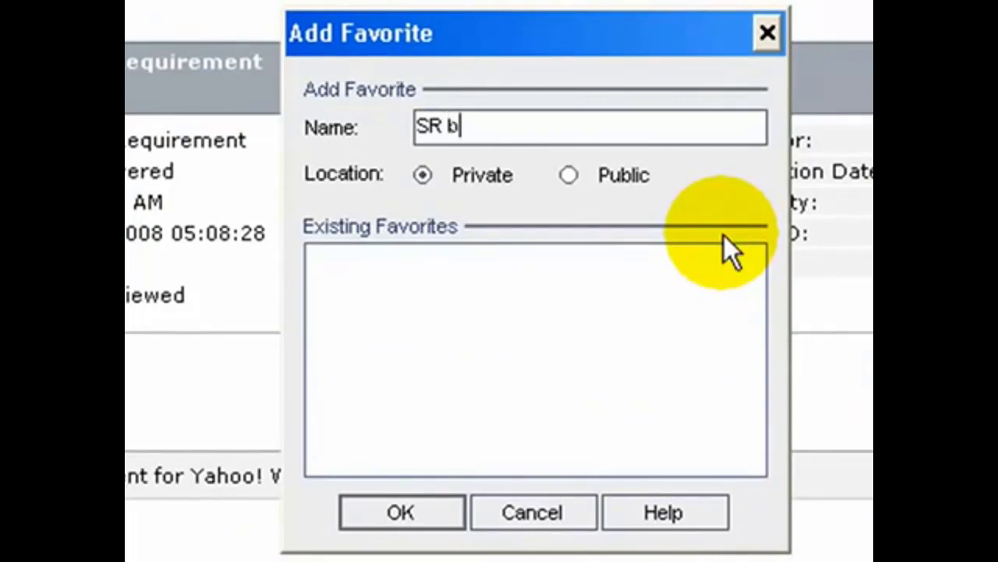
text(y Author)
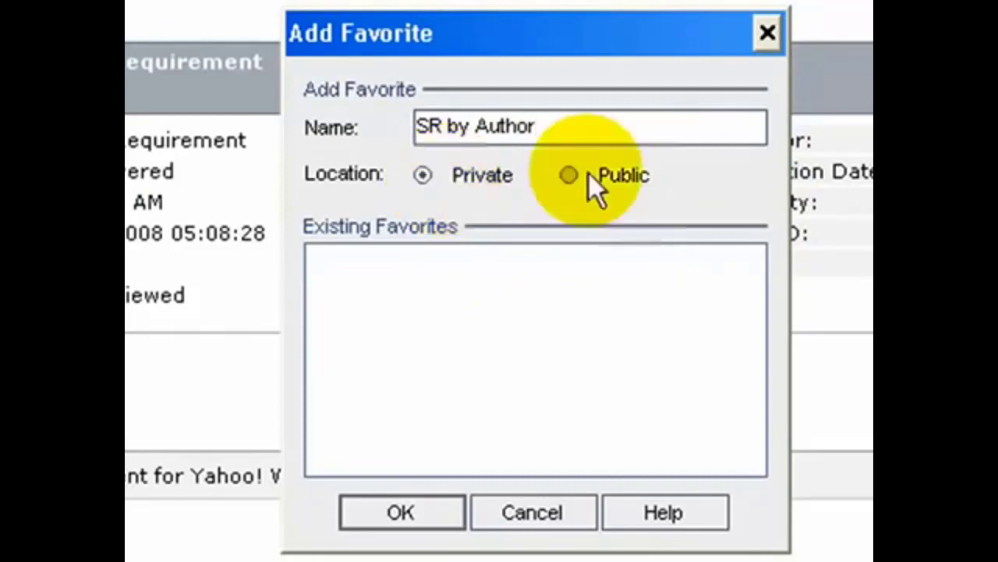
click(425, 507)
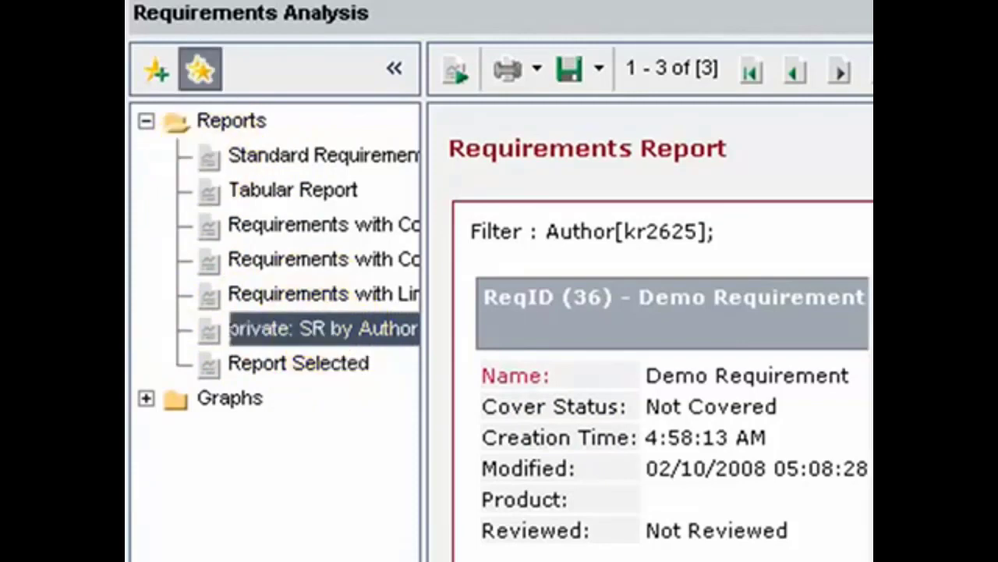
click(201, 70)
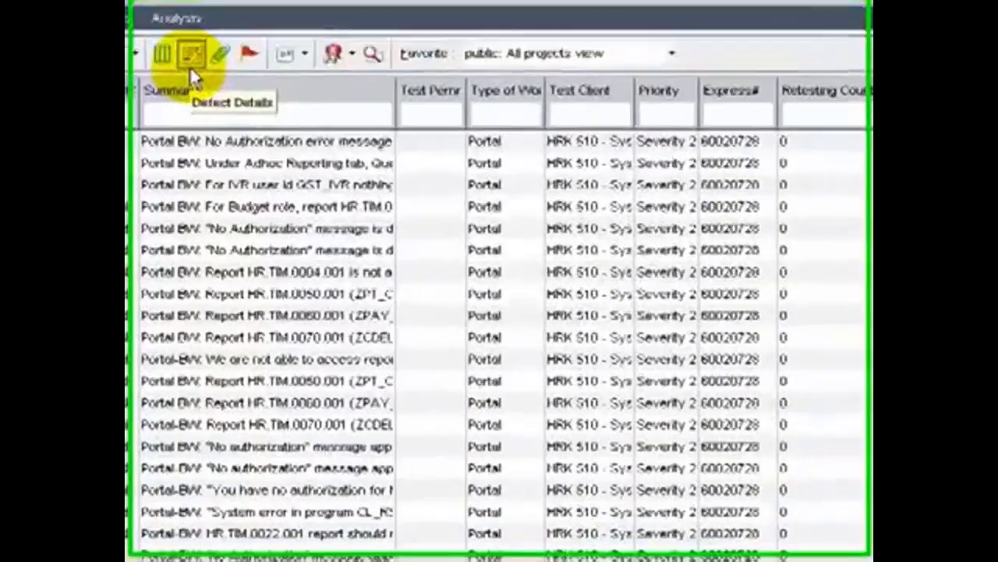
Step: Generate the defects summary graph grouped by Status
click(325, 42)
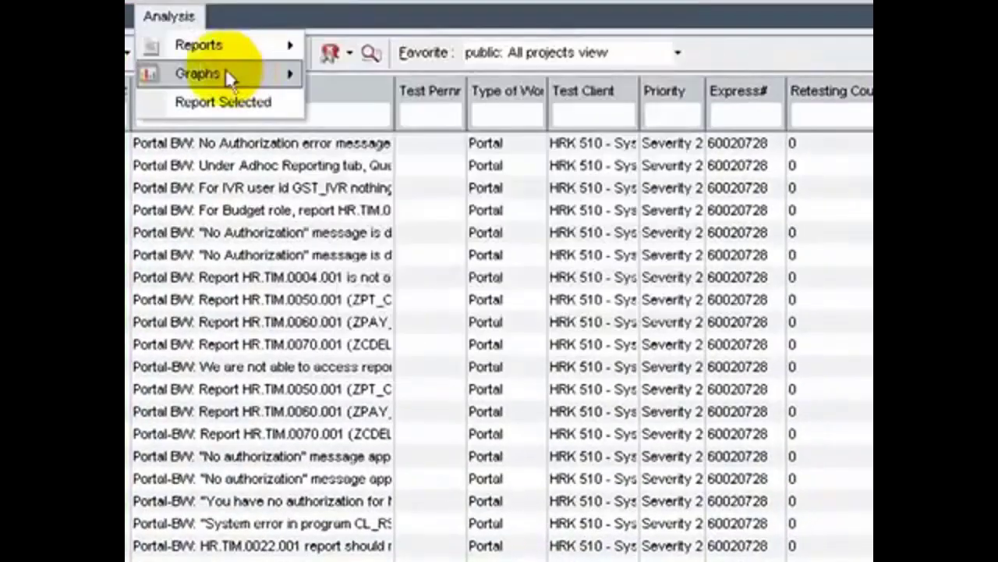
mouse_move(343, 72)
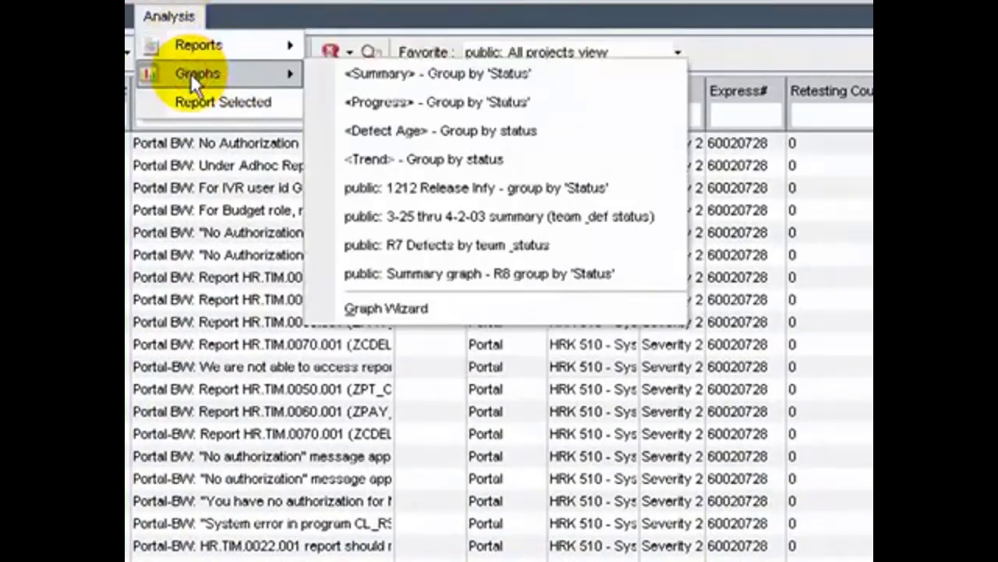
click(364, 74)
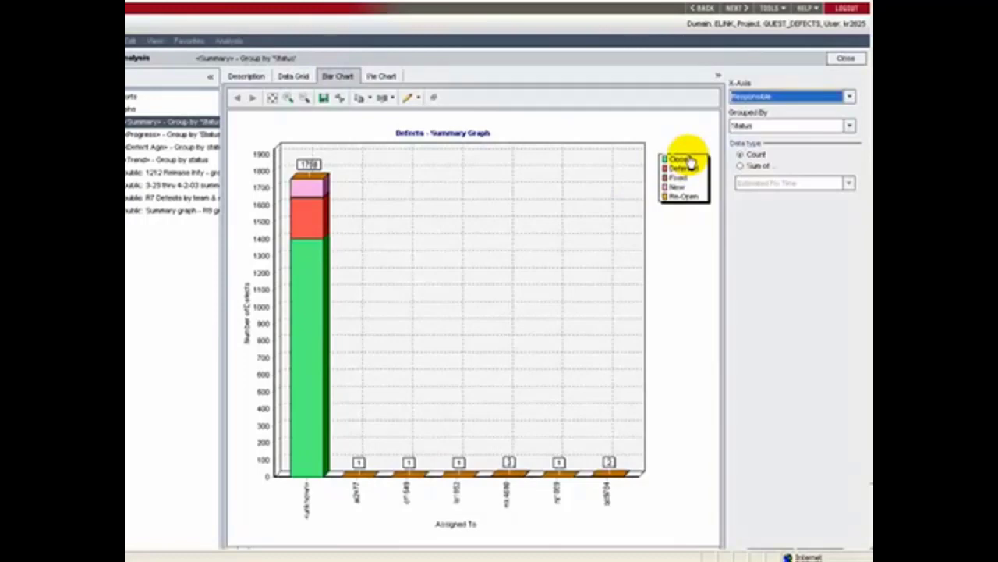
Step: Open the filter of the defects summary graph and set the Defect Status condition to Closed
scroll(544, 138, down, 1)
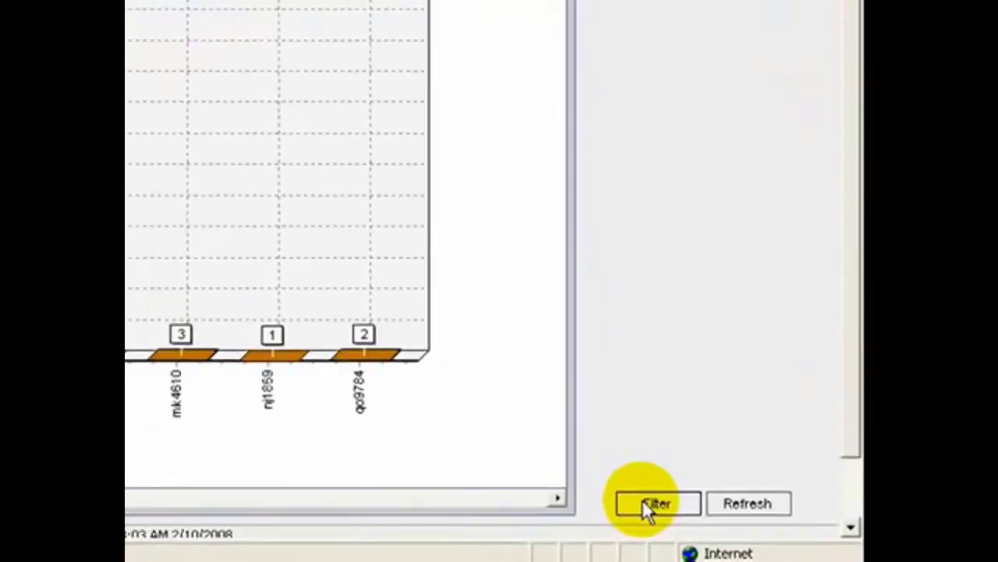
click(761, 527)
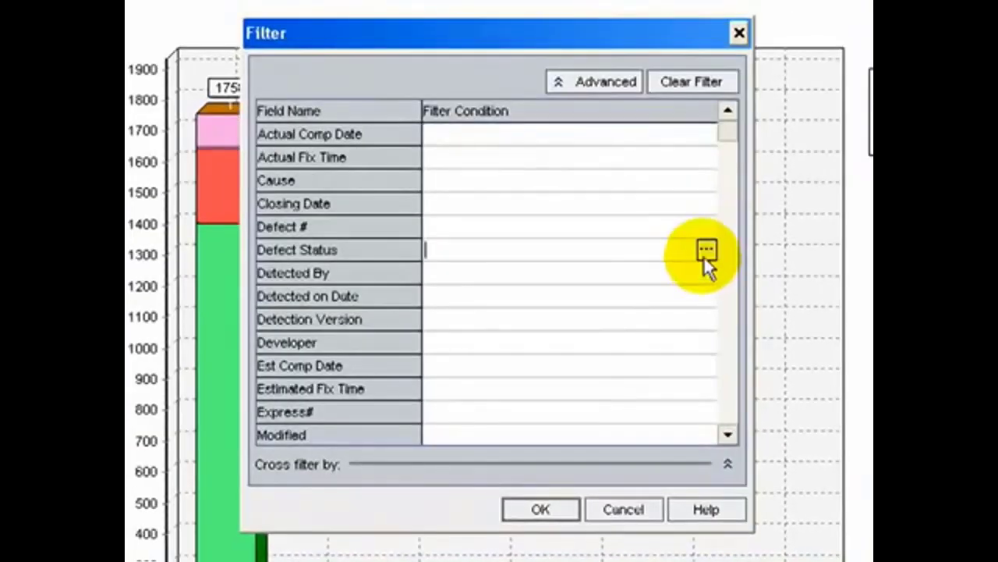
click(706, 250)
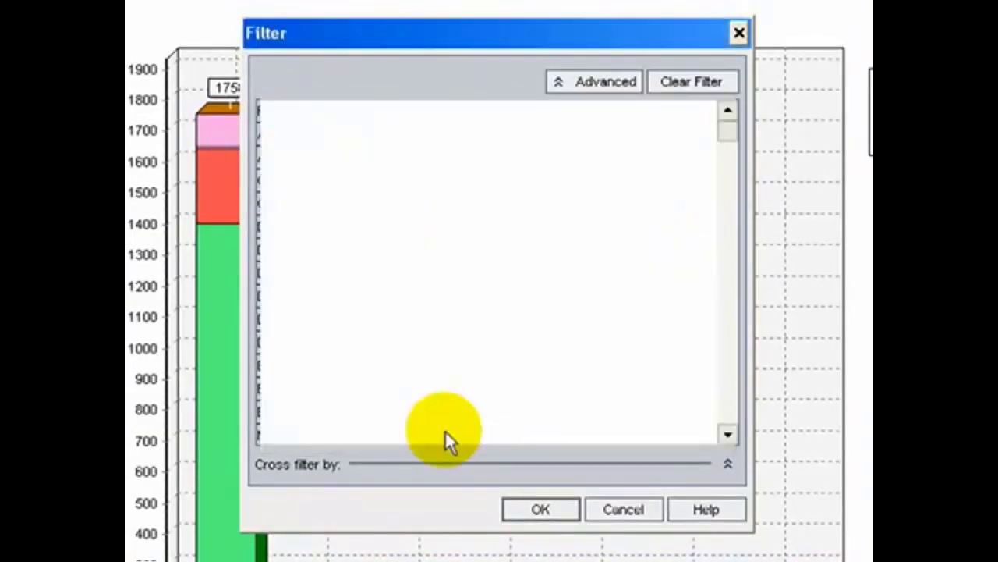
click(727, 435)
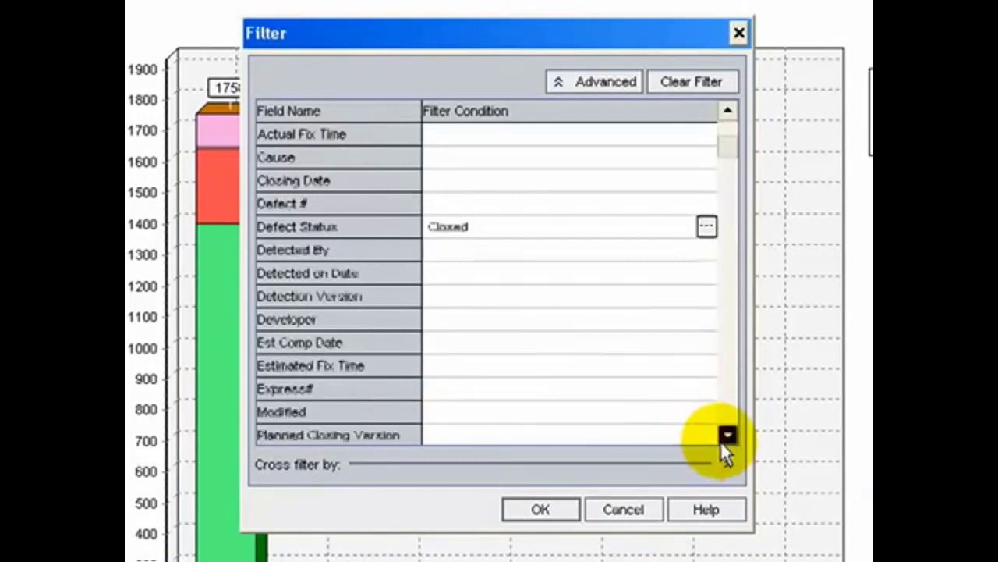
drag(721, 441, 720, 441)
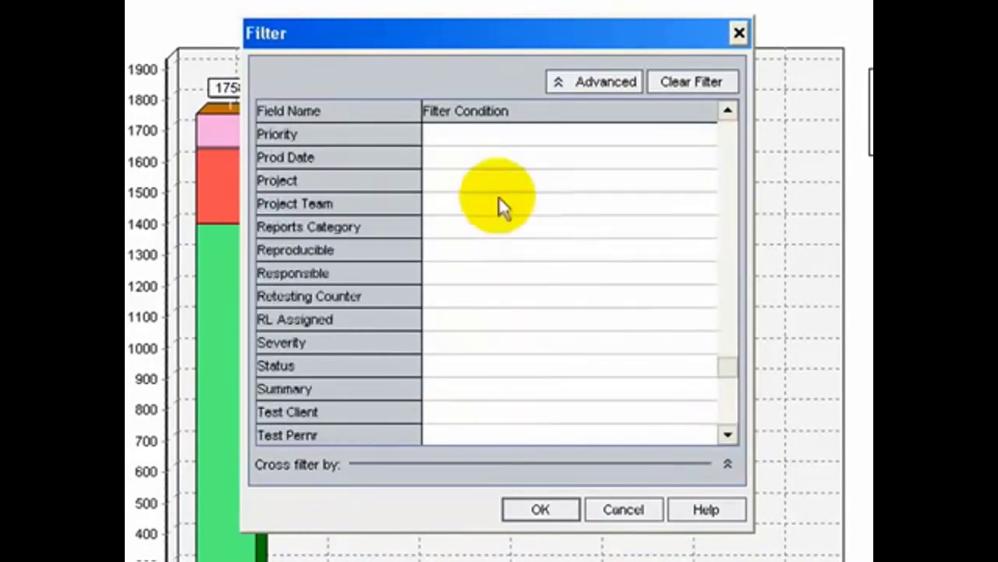
Step: Add a Priority filter condition of >= "Severity 2", apply the filter and refresh the defects summary graph
click(656, 139)
click(706, 135)
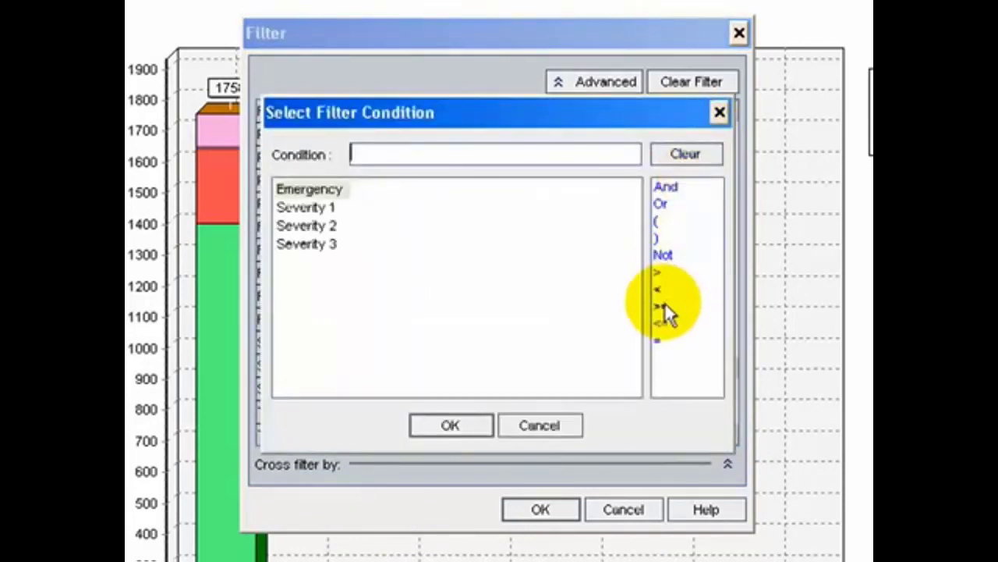
double_click(662, 305)
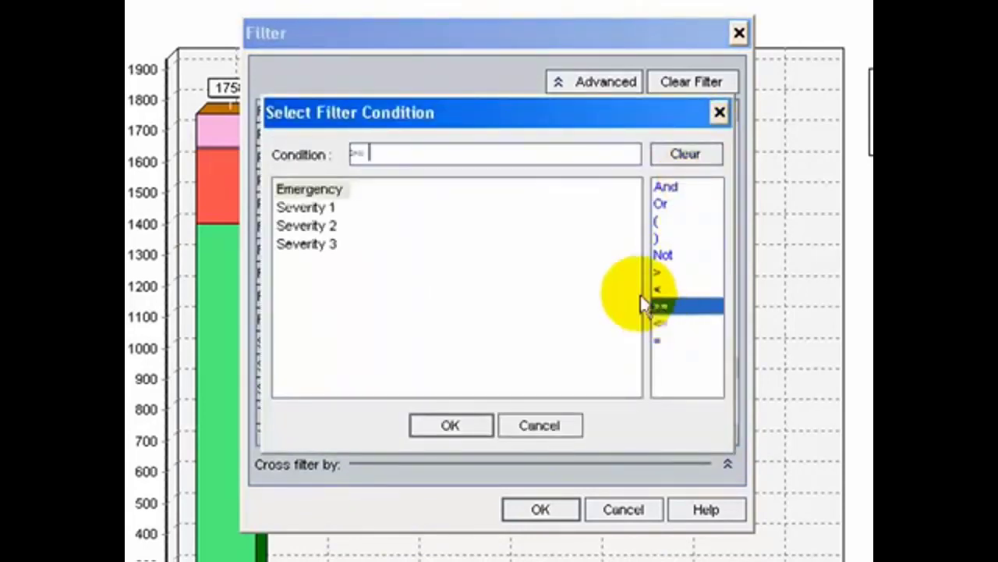
double_click(314, 228)
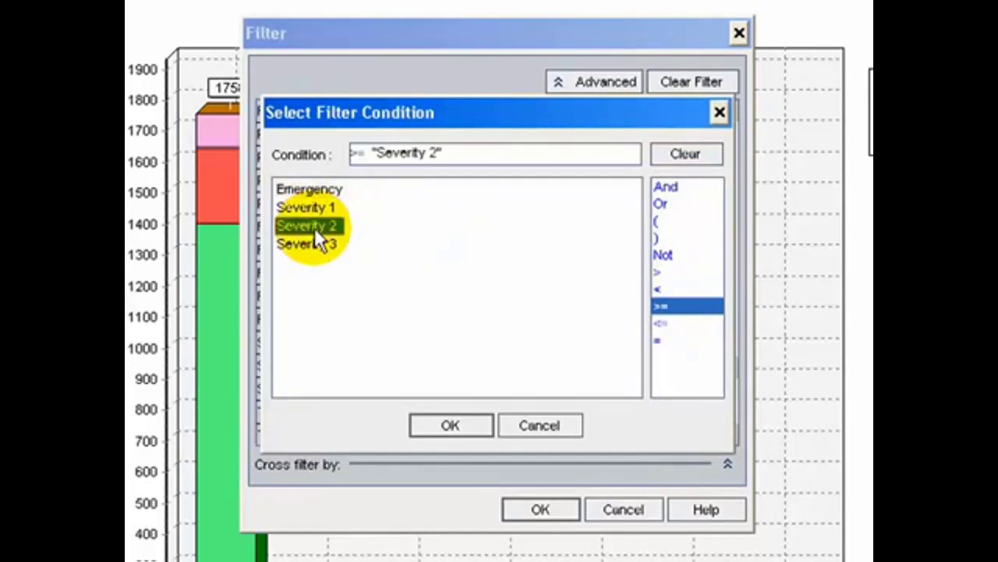
click(457, 423)
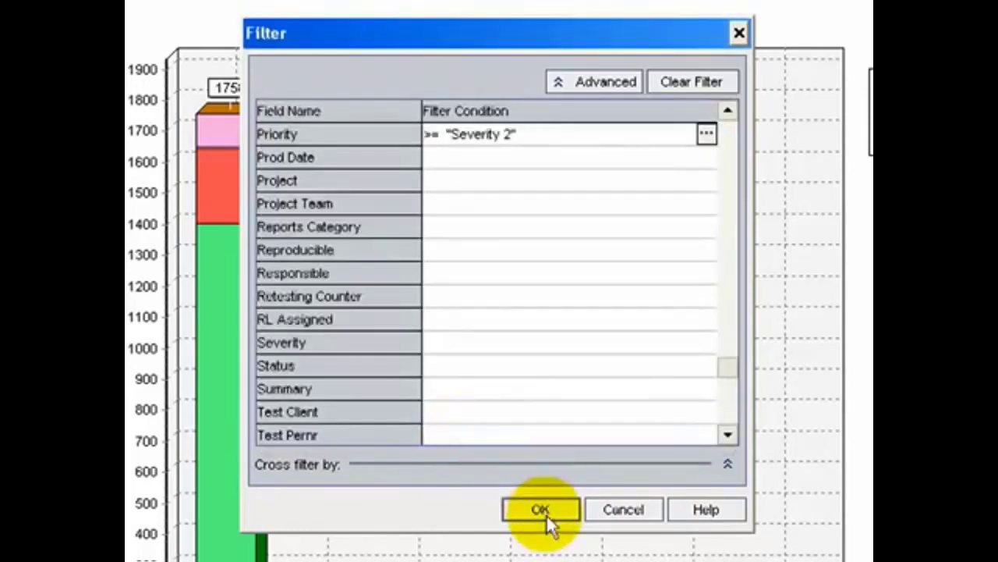
click(546, 508)
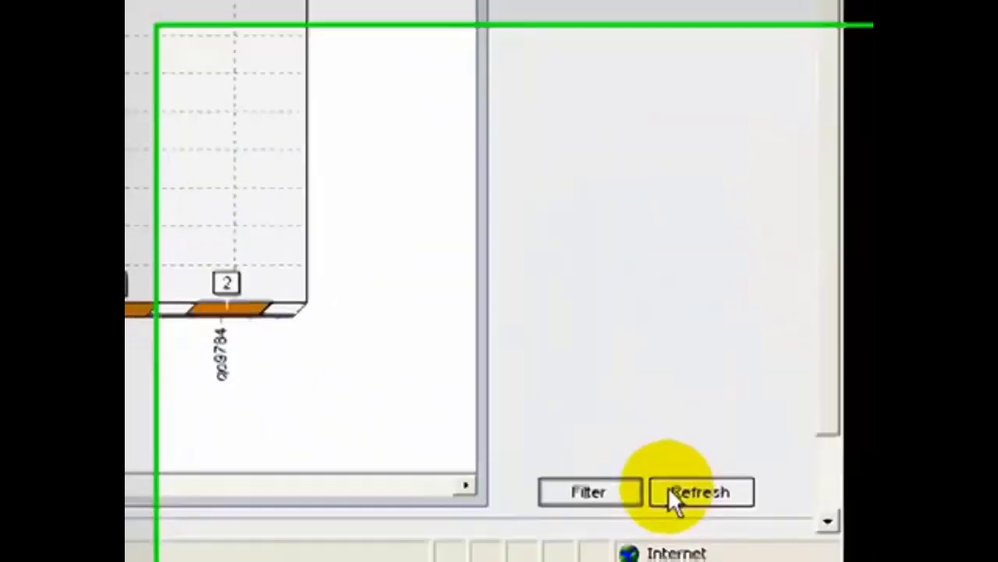
click(774, 546)
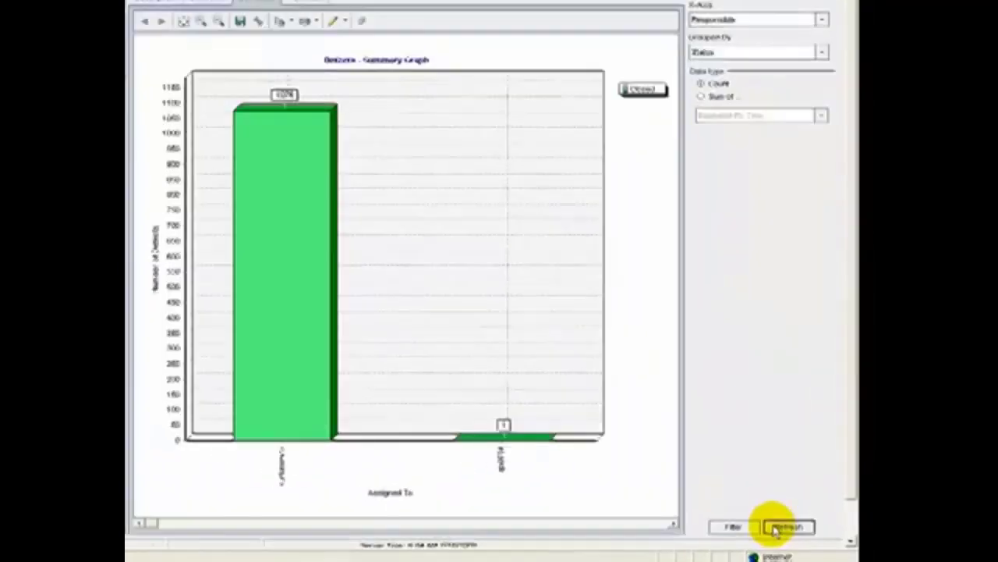
Step: Set the summary graph's X-axis to Priority and refresh the graph
click(780, 19)
click(772, 45)
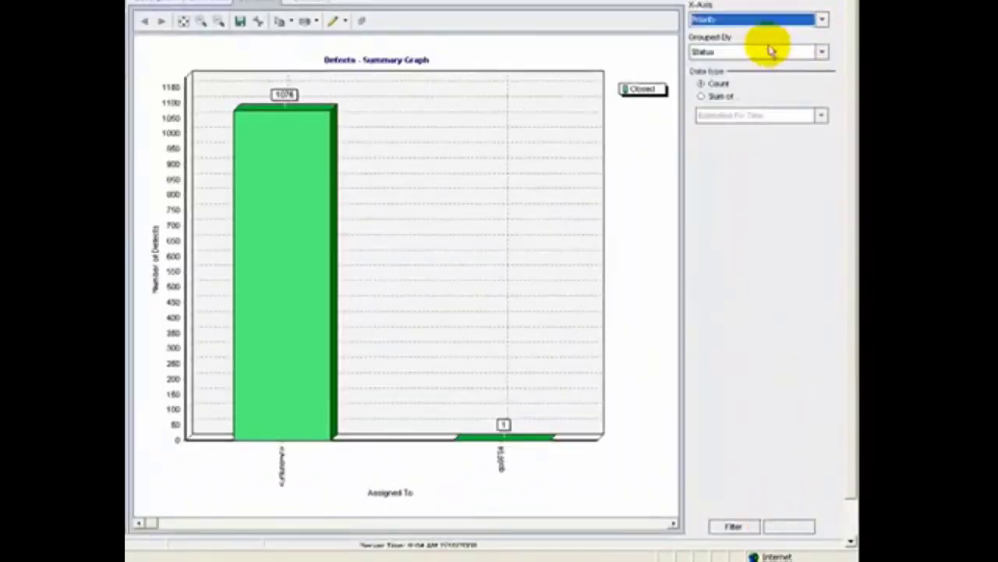
click(786, 528)
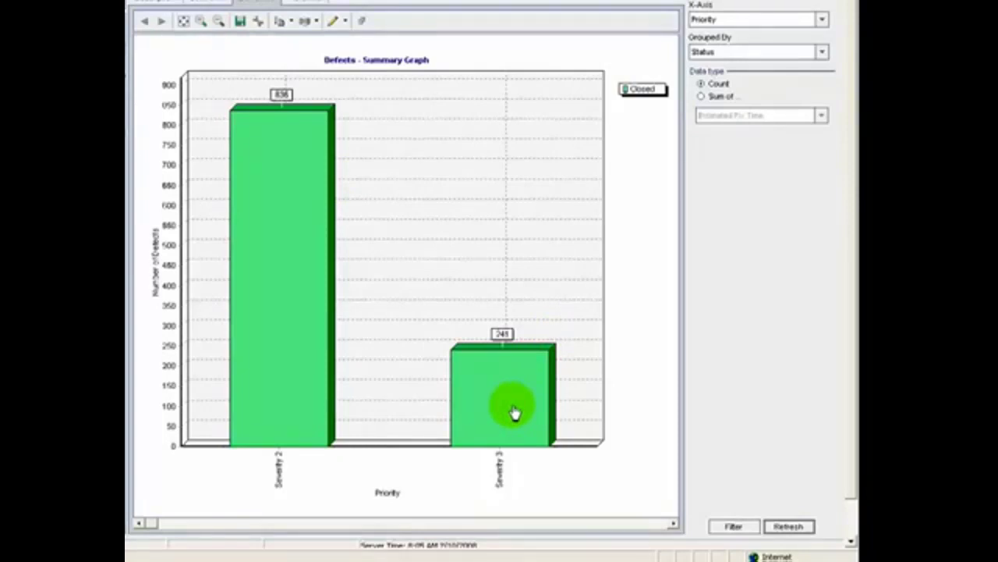
Step: Drill down into the closed Severity 2 defects, and view the graph as a pie chart and as a data grid
click(311, 315)
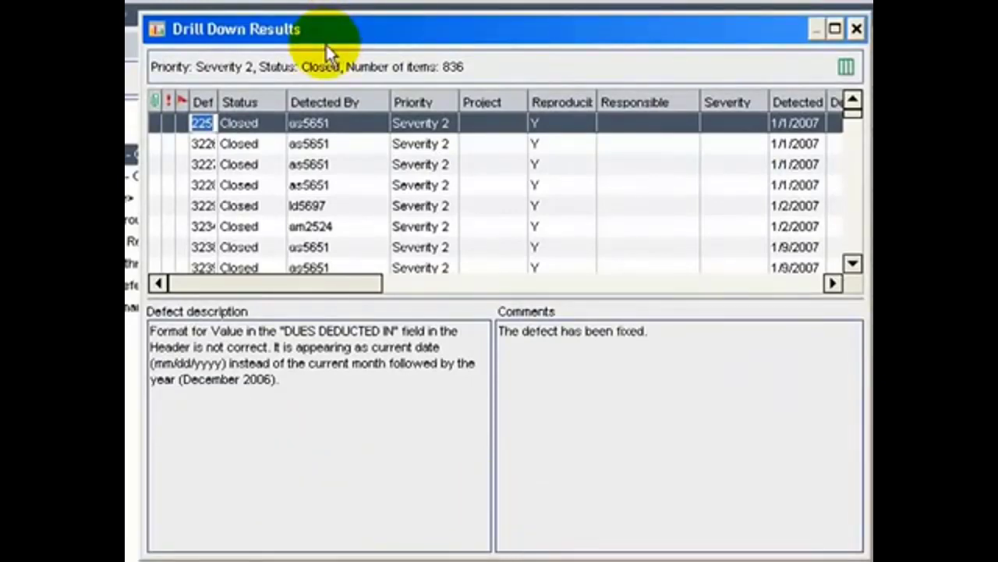
drag(326, 45, 825, 137)
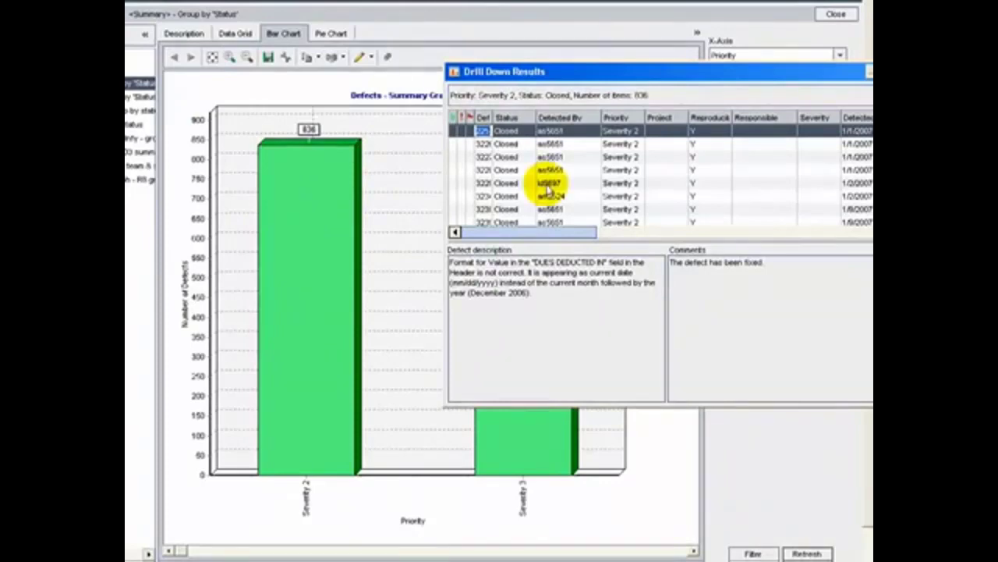
click(328, 34)
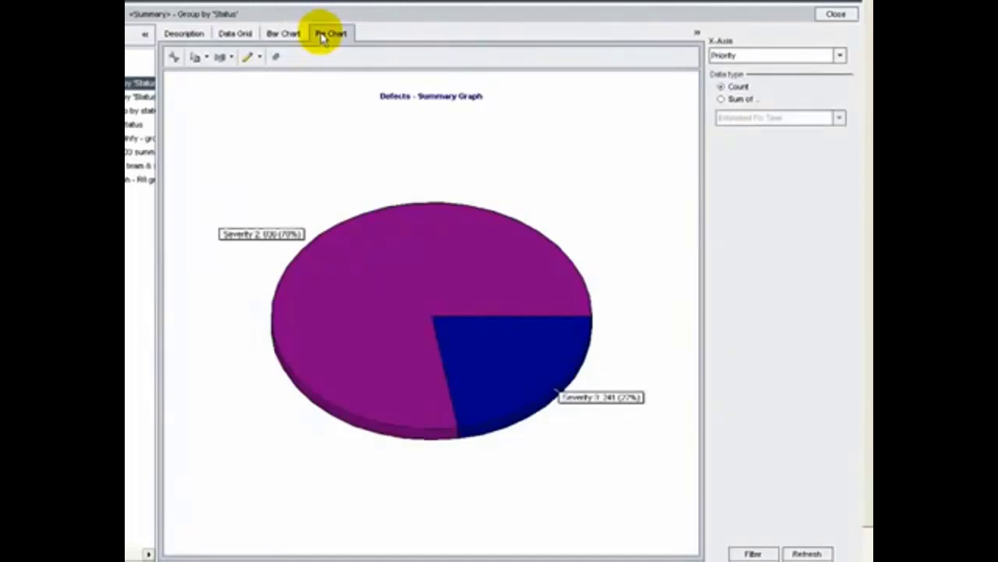
click(235, 35)
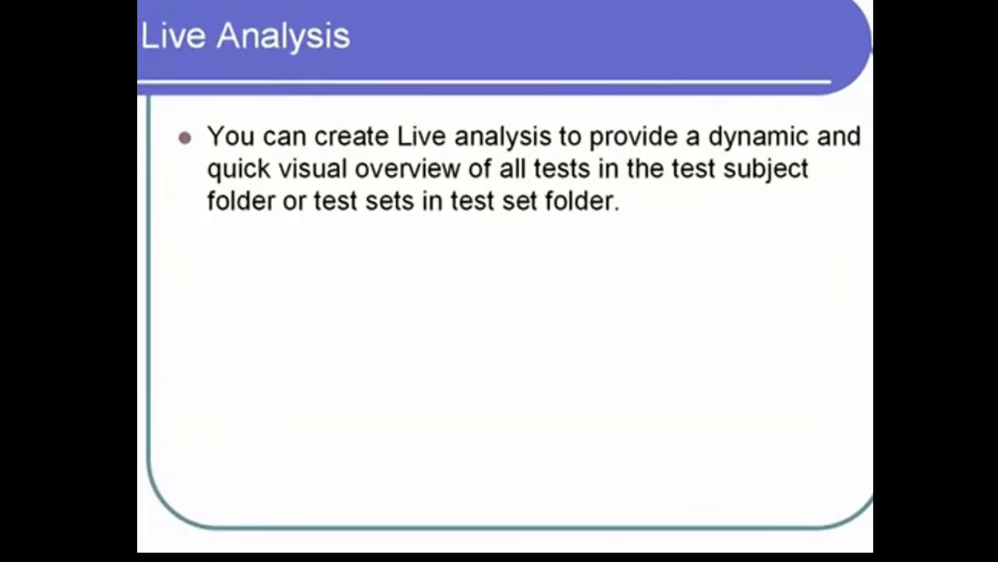
key(space)
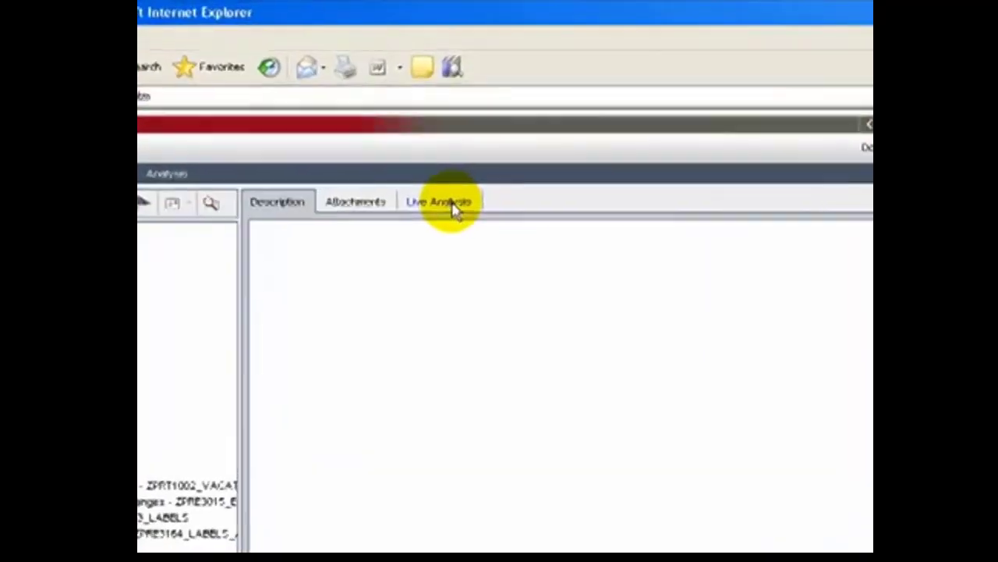
Step: Add a Summary graph to the folder's Live Analysis, grouped by Execution Status with Designer as the X-axis
click(461, 113)
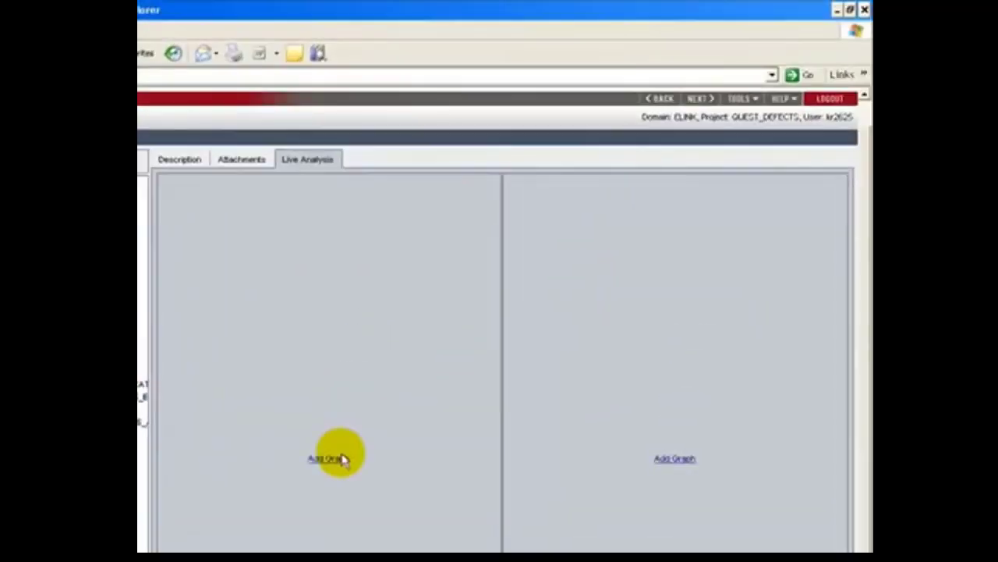
click(381, 313)
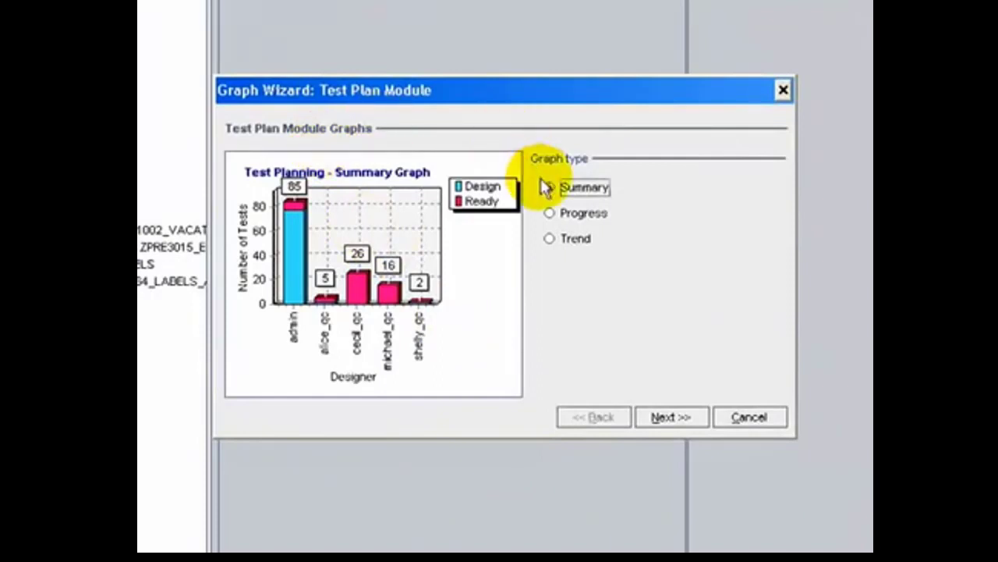
click(684, 421)
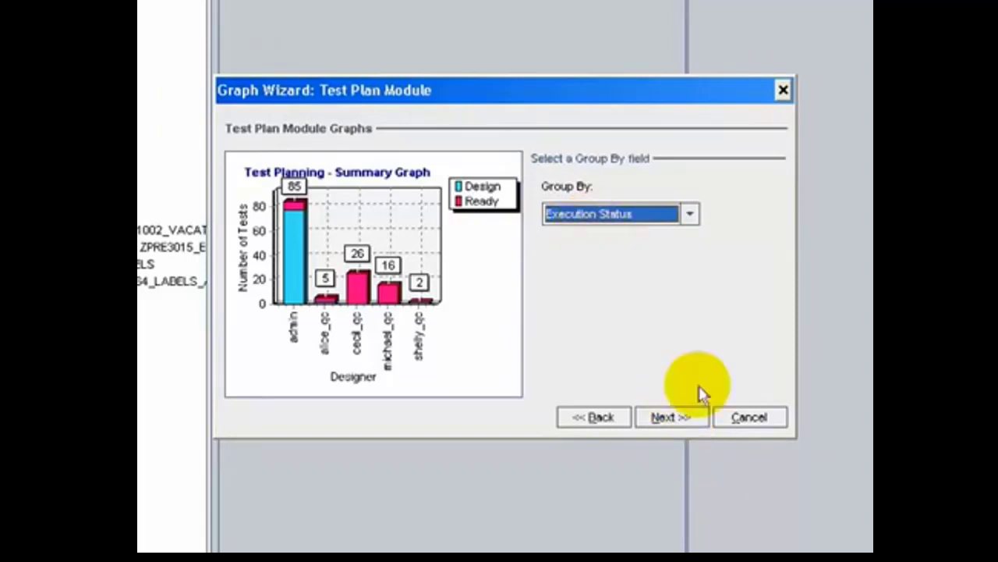
click(690, 419)
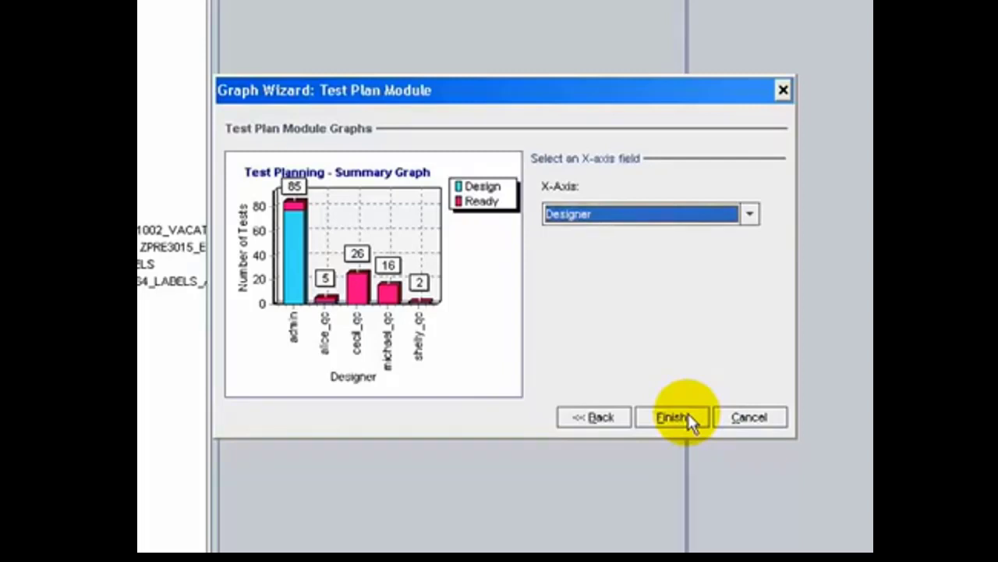
click(673, 418)
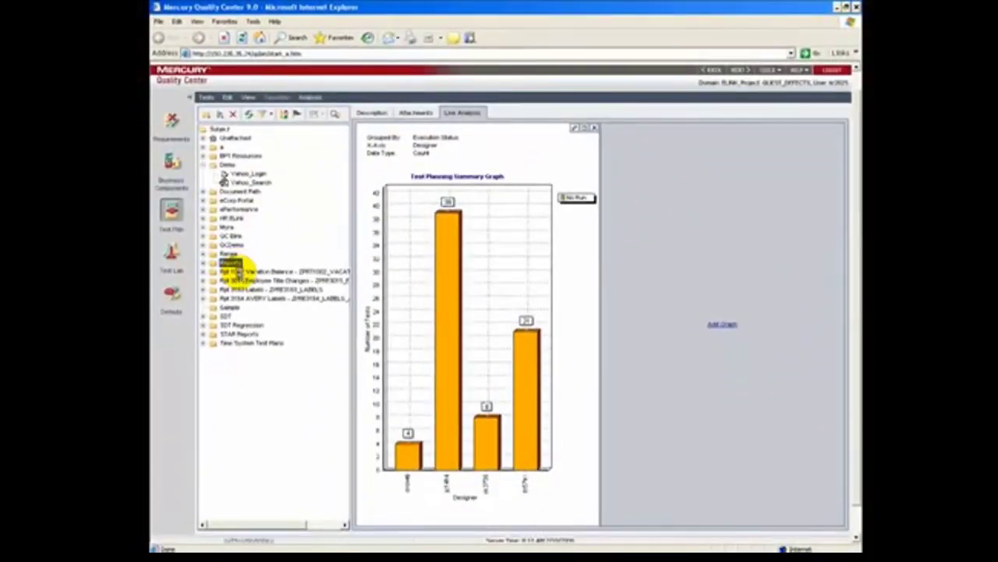
Step: Compare the live analysis graph across the Rpt 1002, Rpt 3015, Rpt 3164, Unattached and "a" folders
click(234, 271)
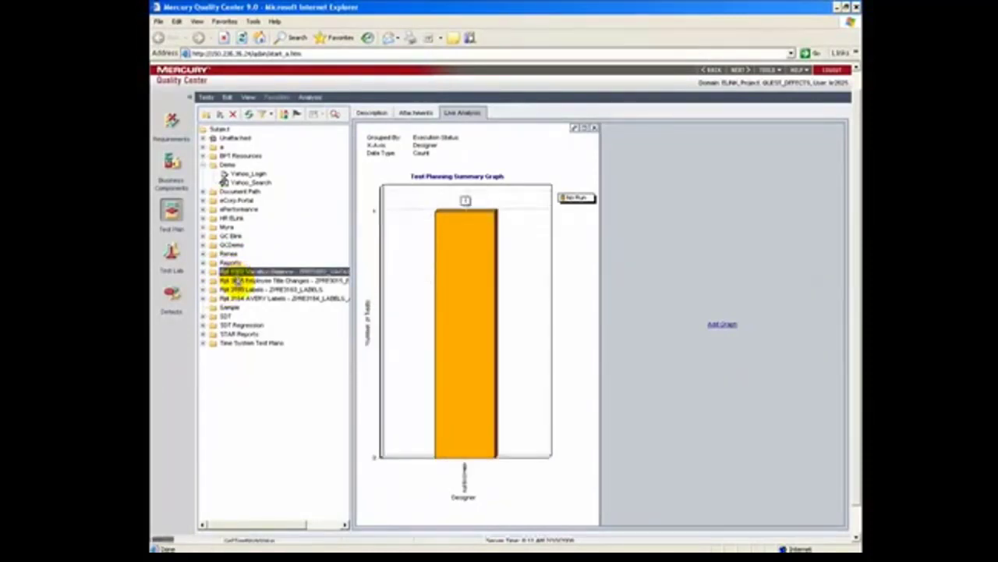
click(238, 280)
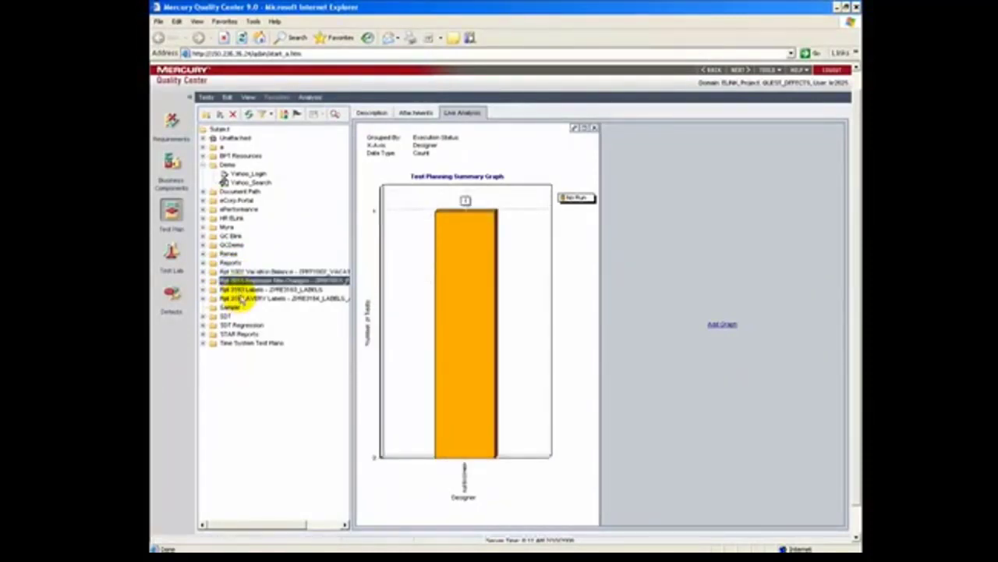
click(238, 298)
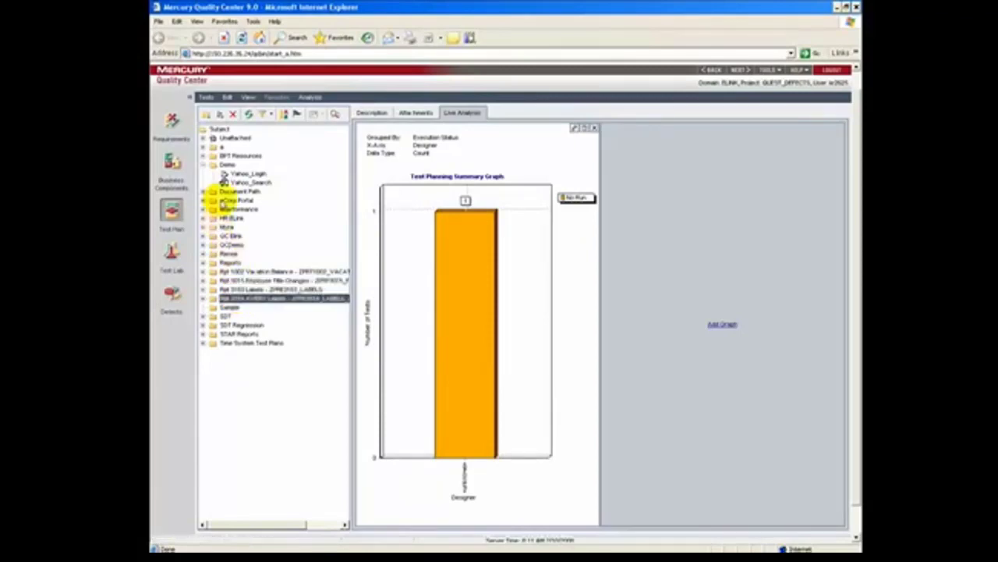
click(231, 138)
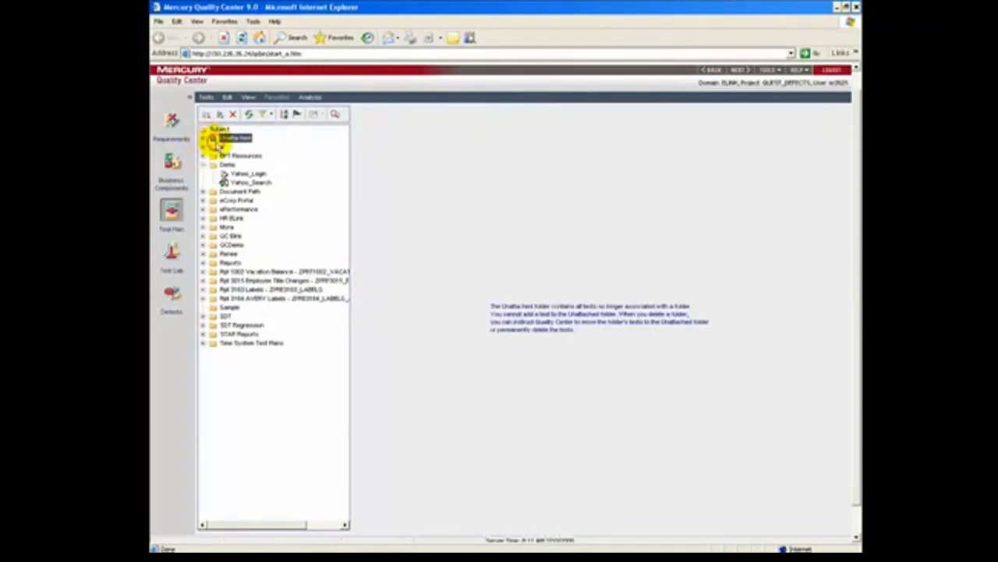
click(221, 147)
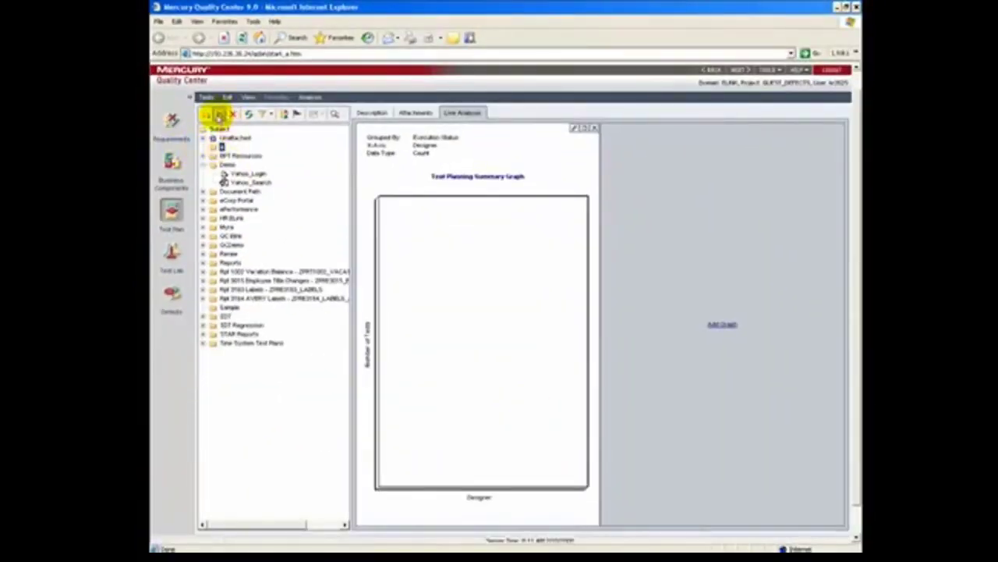
Step: Create a new MANUAL test named "aas" in the "a" folder of the test plan
click(217, 115)
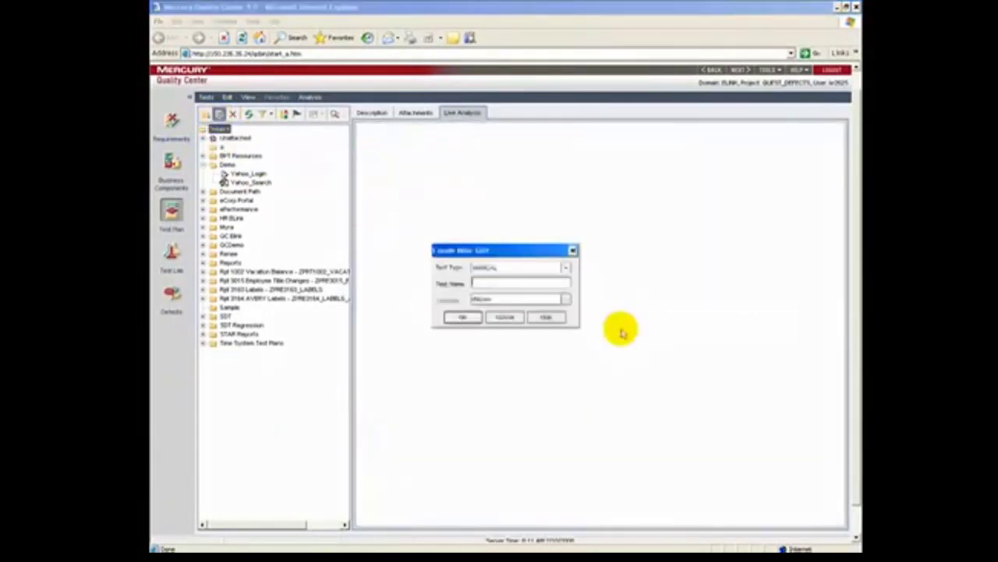
click(497, 285)
text(test)
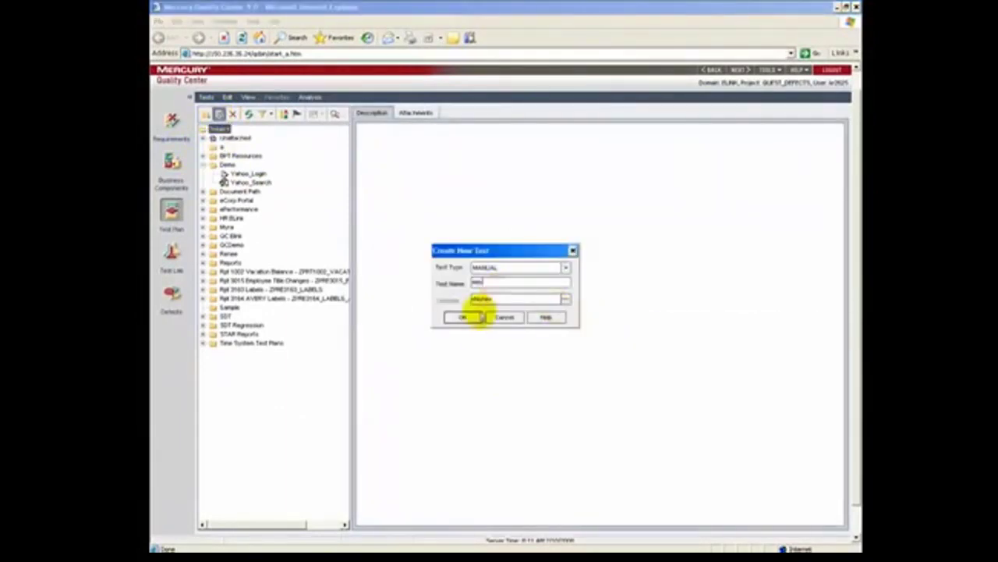
click(470, 317)
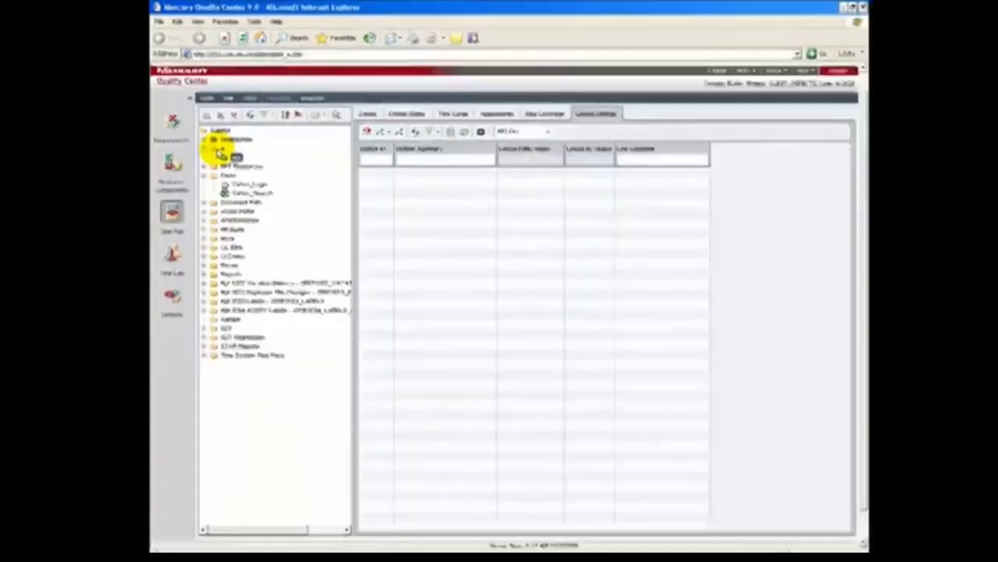
Step: Reopen the Live Analysis of the "a" folder and inspect the bar of the updated test planning summary graph
click(218, 150)
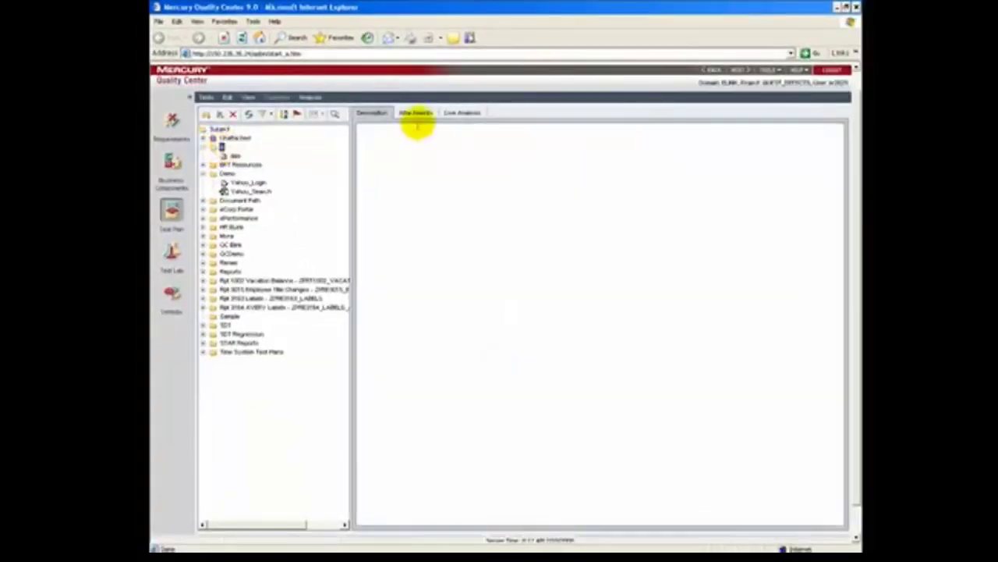
click(460, 113)
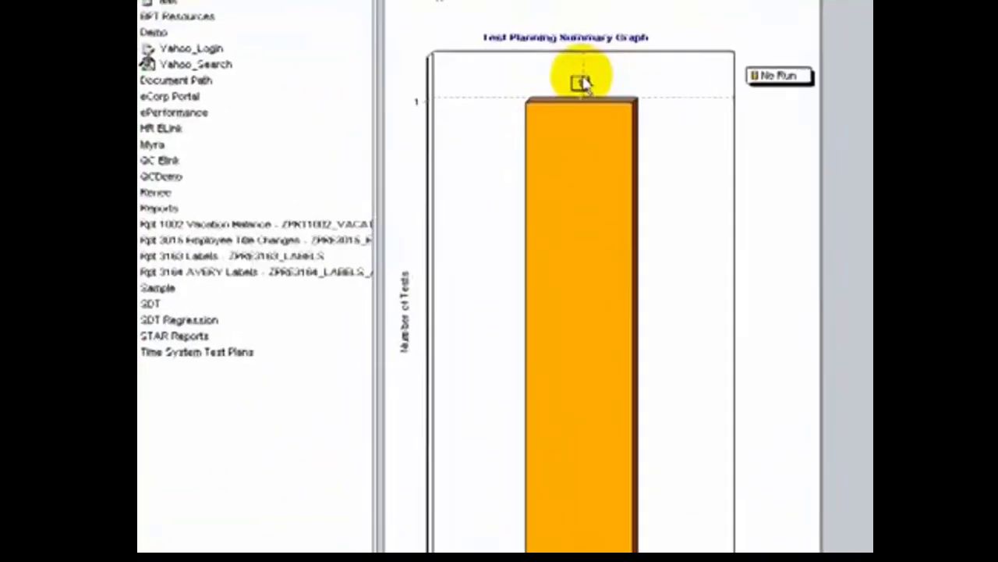
mouse_move(590, 214)
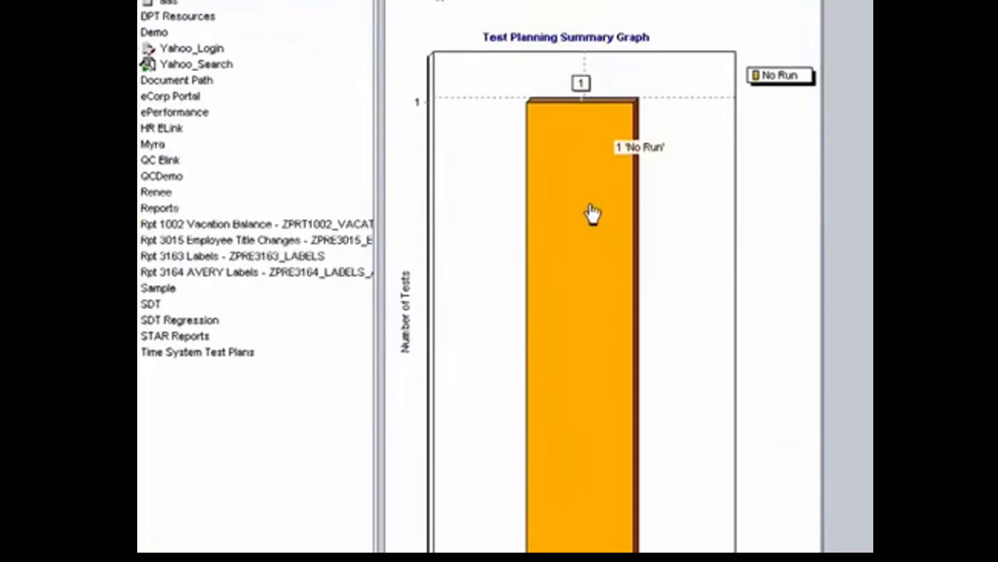